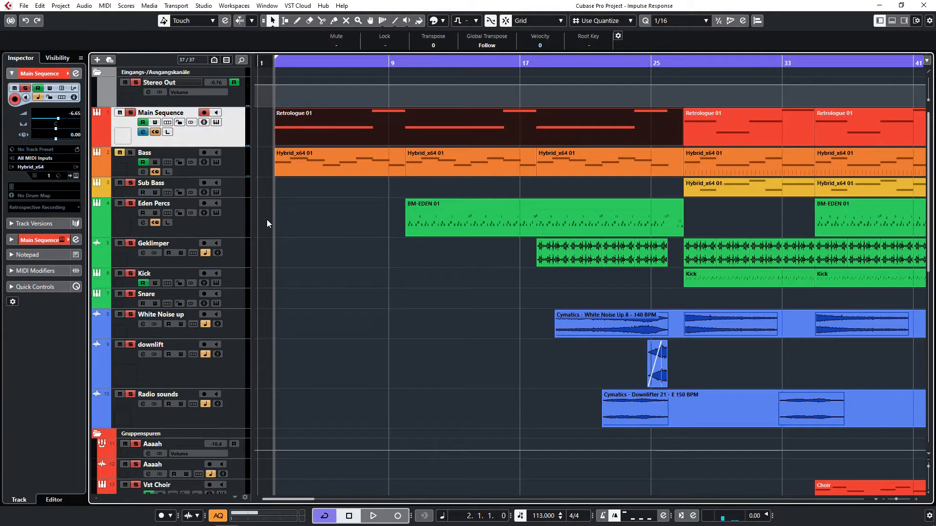
# Bypass the Main Sequence track's equalizers and audio inserts and play the project to hear the unprocessed sound
pyautogui.hotkey('shift', 'f')
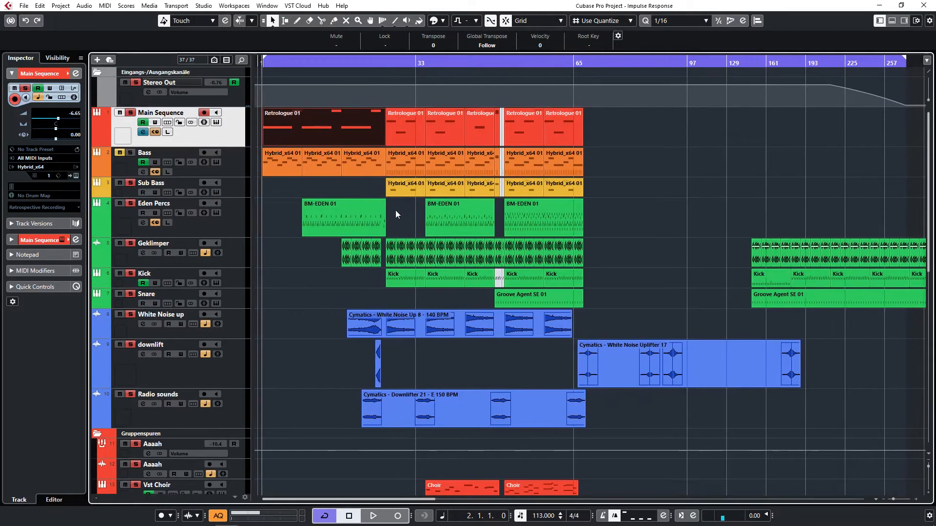
pyautogui.press('g')
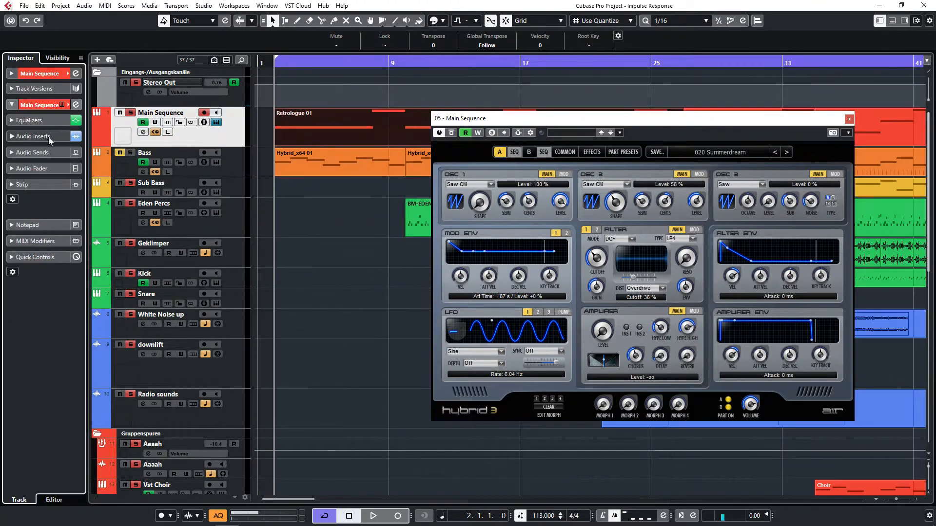
pyautogui.click(75, 120)
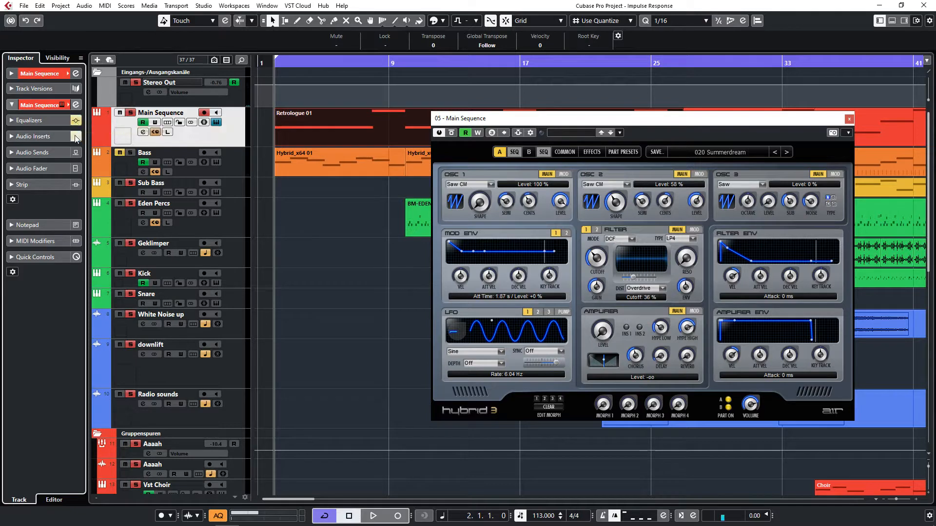
pyautogui.press('space')
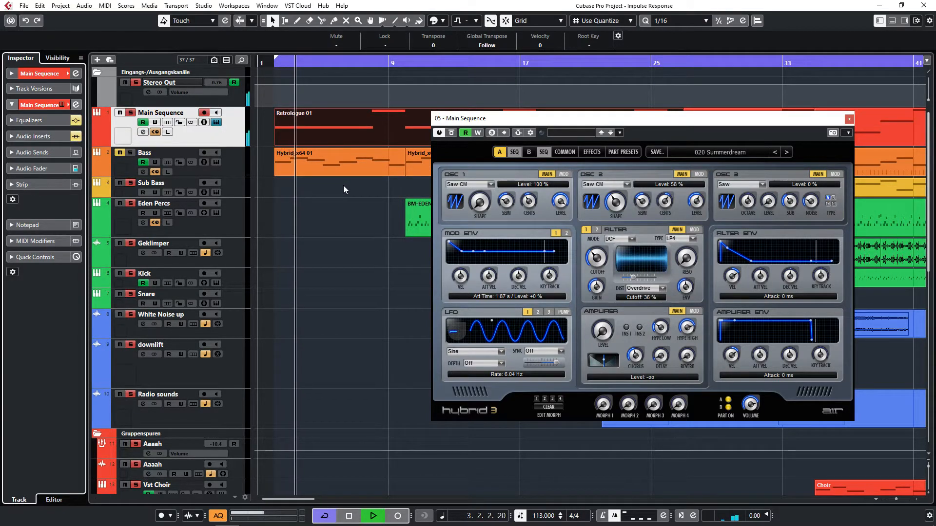
# Open the Retrologue 01 part in the Key Editor and examine its notes, especially around bar 8
pyautogui.hotkey('ctrl', 'e')
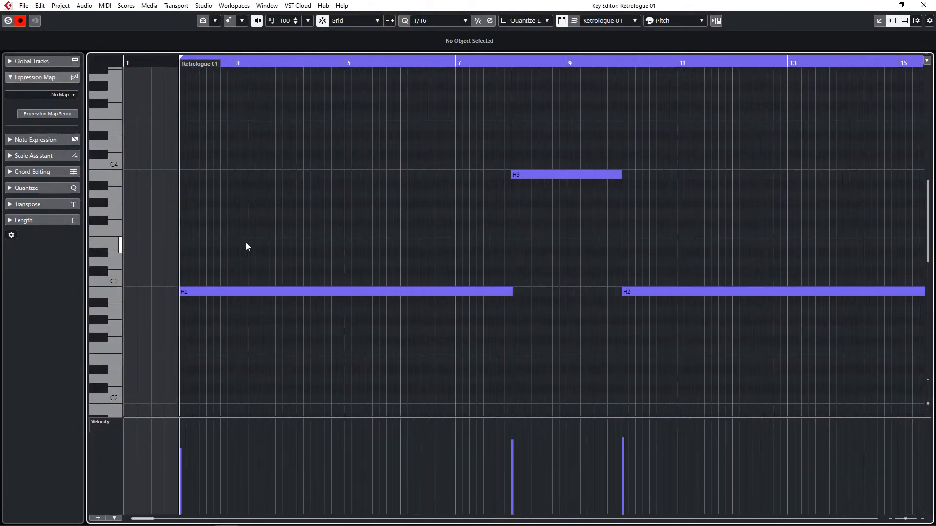
pyautogui.moveTo(224, 208); pyautogui.dragTo(355, 260)
pyautogui.click(496, 63)
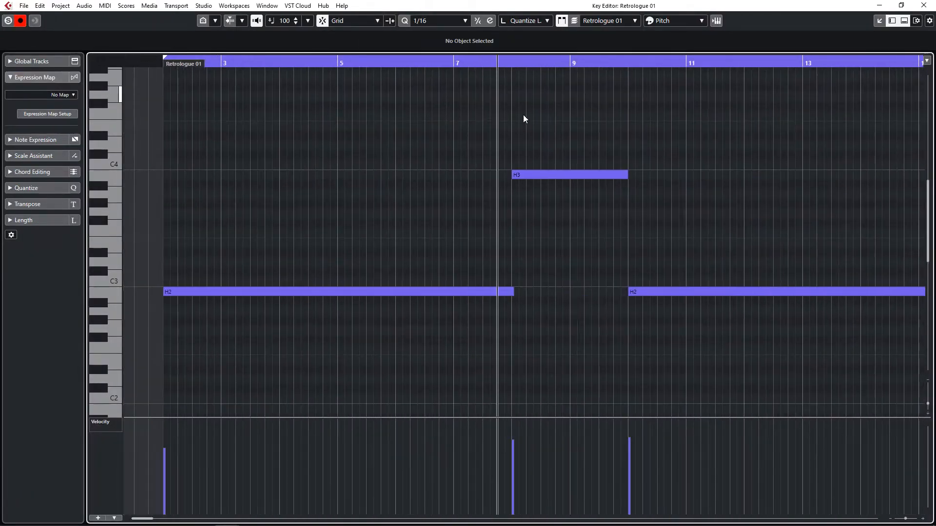
pyautogui.press('h')
pyautogui.click(446, 74)
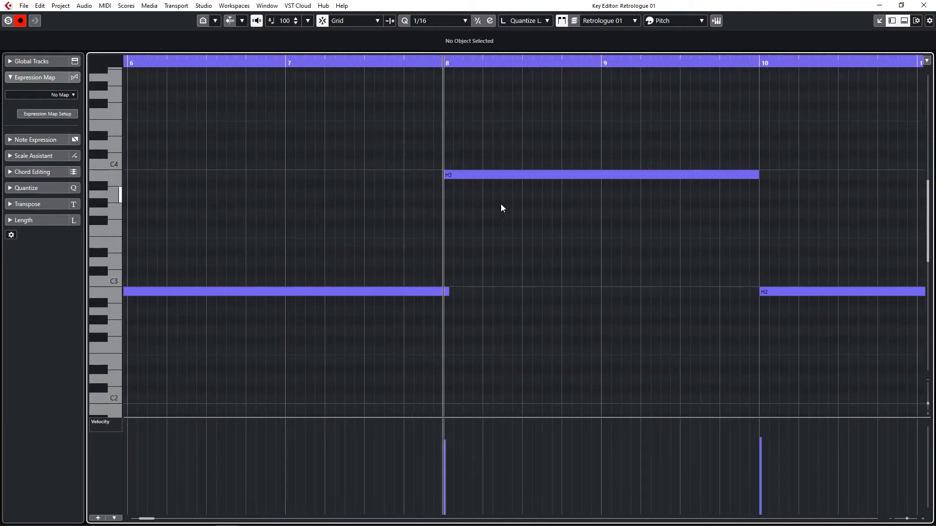
pyautogui.keyDown('ctrl'); pyautogui.scroll(-2, 399, 240); pyautogui.keyUp('ctrl')
pyautogui.keyDown('ctrl'); pyautogui.scroll(2, 468, 219); pyautogui.keyUp('ctrl')
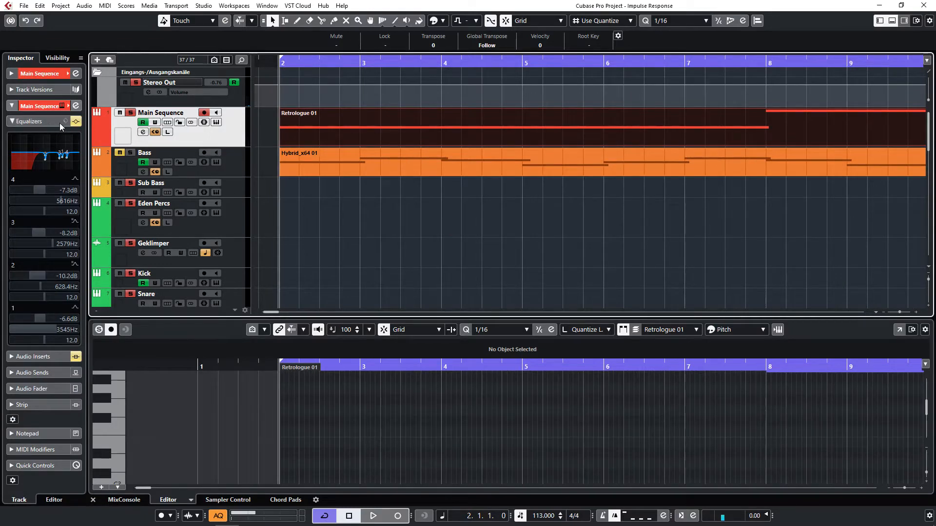
# Reactivate the Main Sequence equalizers and open the track's Channel Settings, placing the window so it is fully visible
pyautogui.click(76, 121)
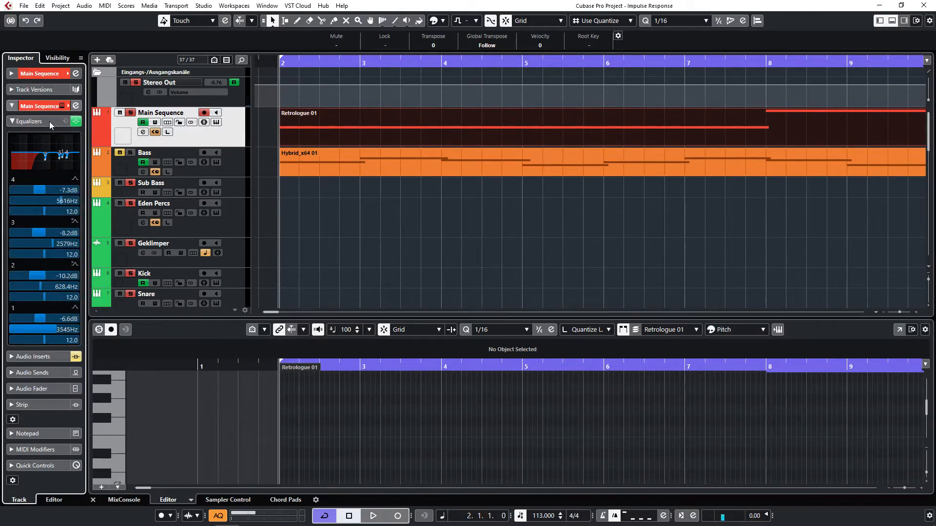
pyautogui.click(75, 74)
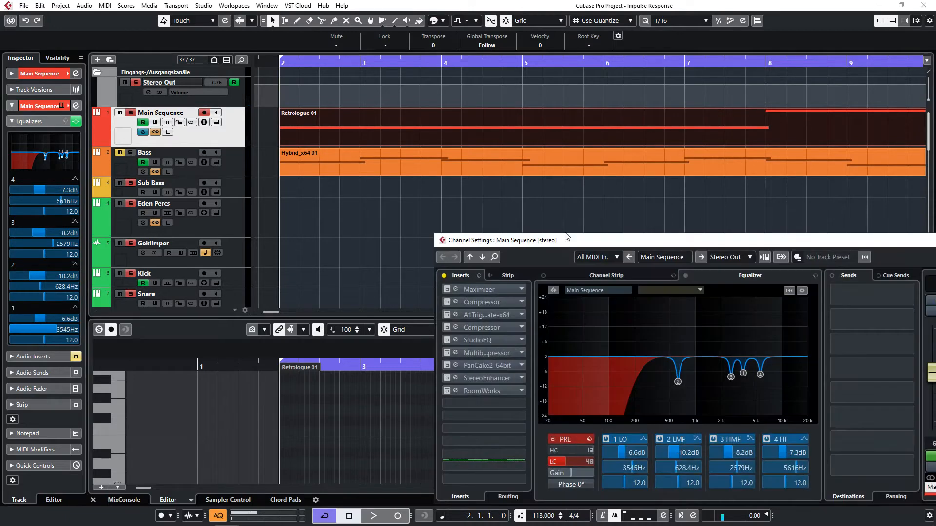
pyautogui.moveTo(567, 236); pyautogui.dragTo(419, 142)
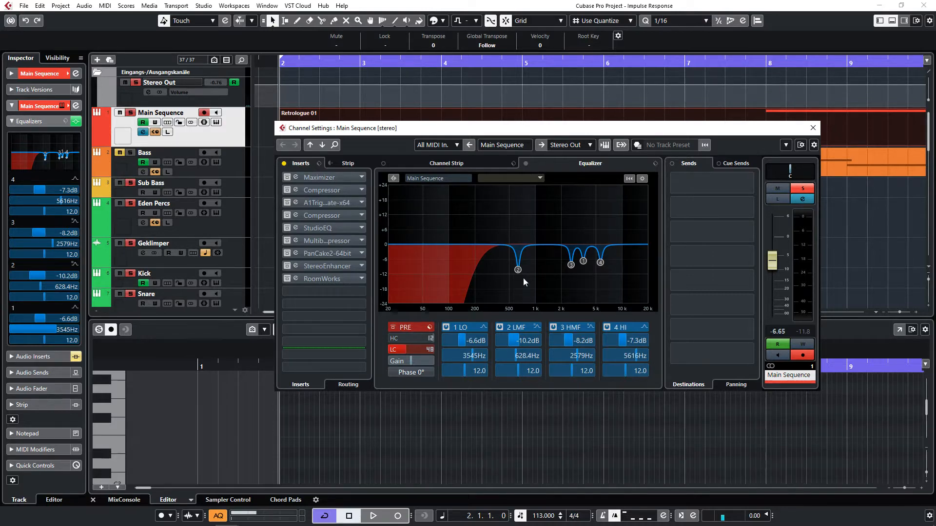
# Compare the Main Sequence sound with the equalizers bypassed and active during playback, leaving them active and stopping playback
pyautogui.click(524, 164)
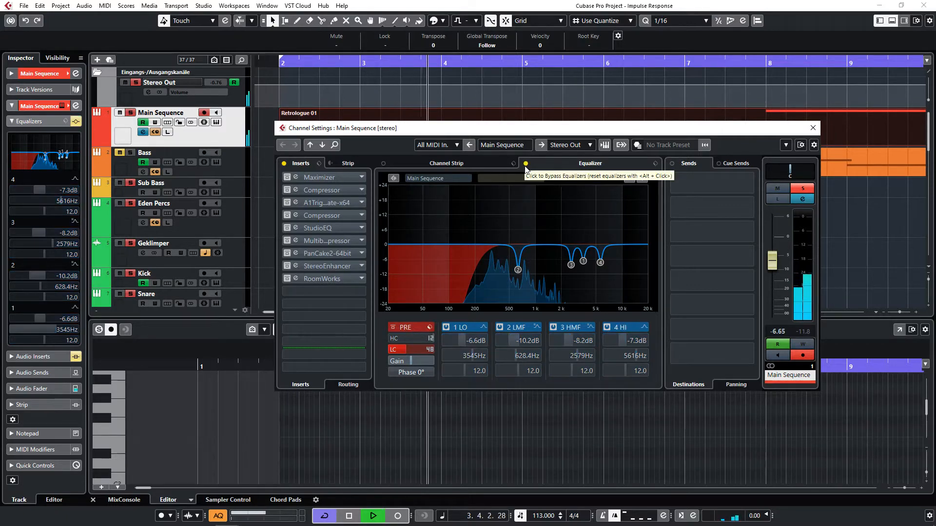
pyautogui.click(525, 166)
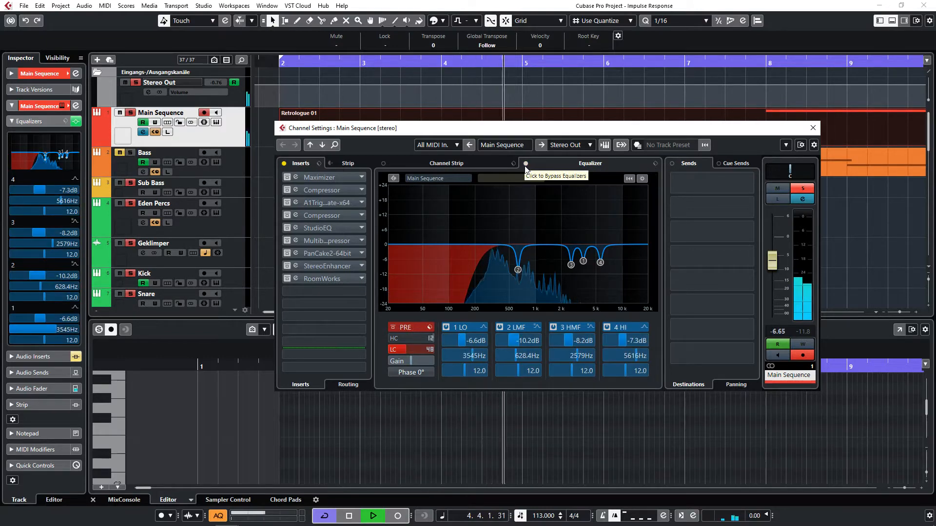
pyautogui.press('space')
# Activate and open the Maximizer and the Compressor in insert slots 1 and 2, and arrange their windows clear of the insert list
pyautogui.click(312, 178)
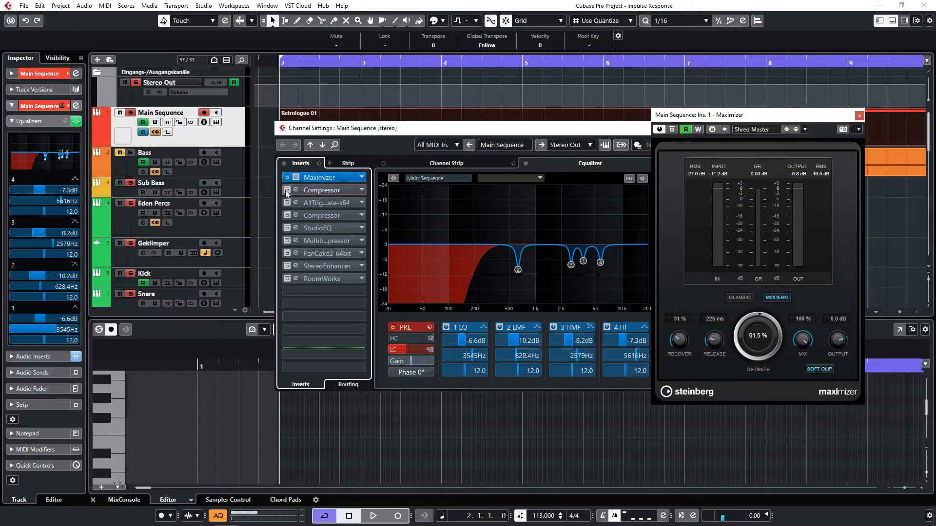
pyautogui.click(328, 190)
pyautogui.moveTo(560, 126); pyautogui.dragTo(610, 114)
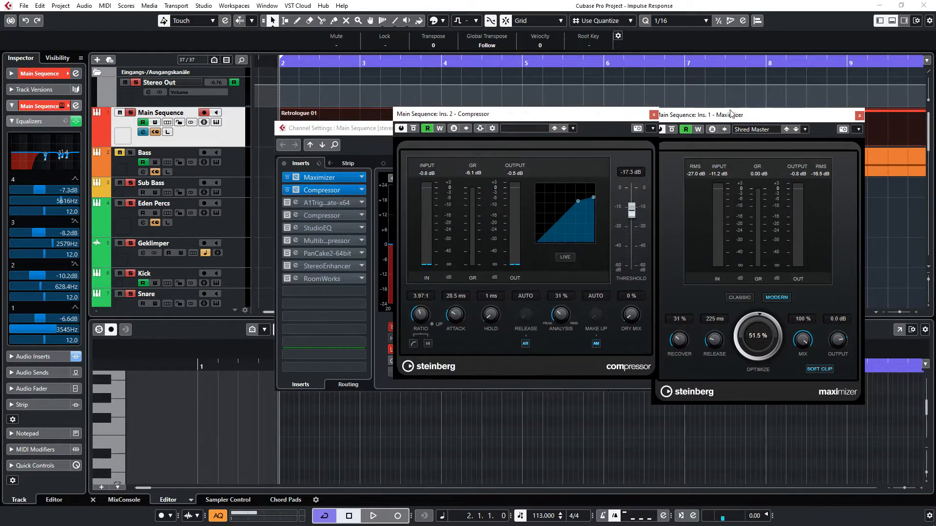
pyautogui.moveTo(729, 113); pyautogui.dragTo(802, 51)
pyautogui.moveTo(567, 114); pyautogui.dragTo(764, 211)
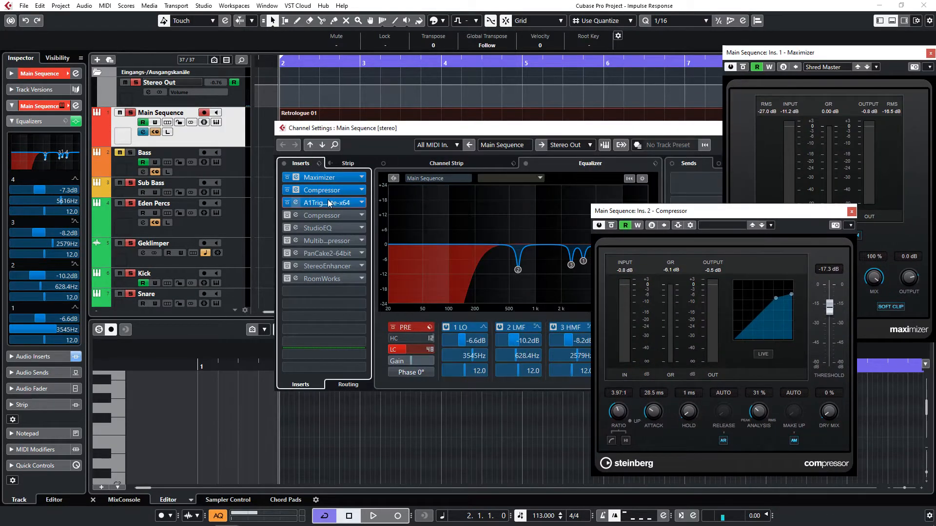
# Activate and open the A1TriggerGate insert in slot 3, and place its window clear of the insert list
pyautogui.click(341, 203)
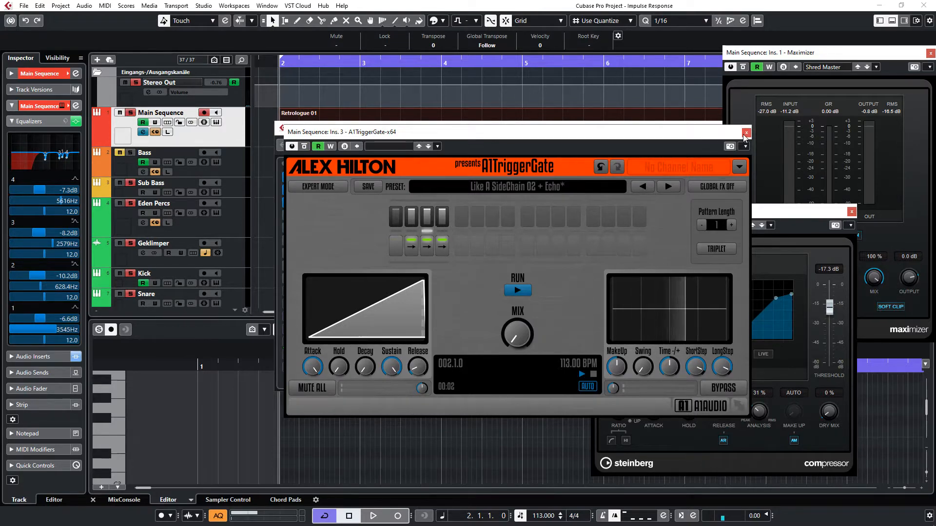
pyautogui.moveTo(715, 137); pyautogui.dragTo(654, 128)
pyautogui.moveTo(702, 211); pyautogui.dragTo(701, 175)
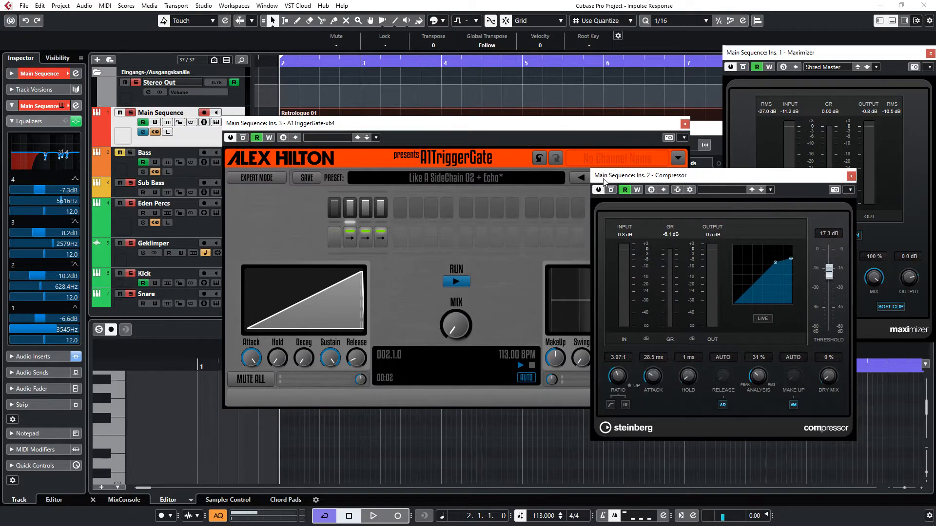
pyautogui.click(634, 123)
pyautogui.moveTo(633, 123); pyautogui.dragTo(572, 115)
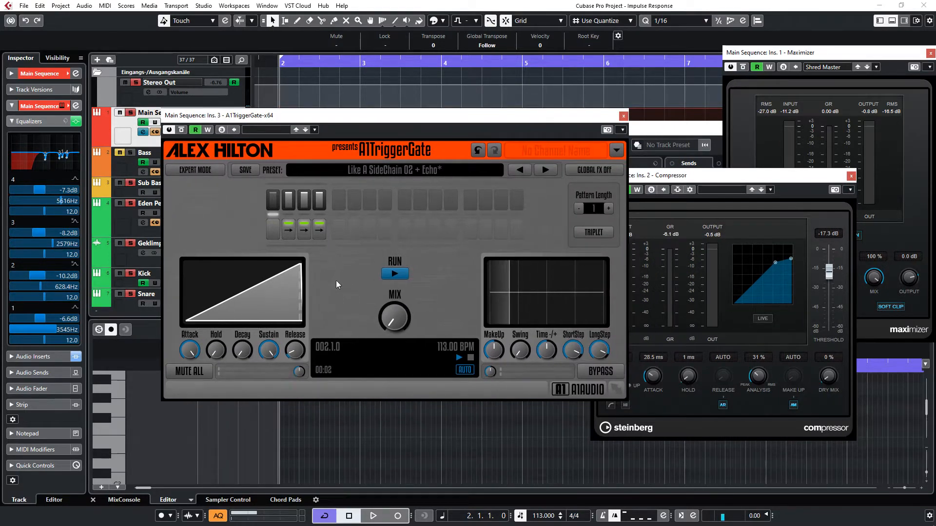
pyautogui.click(623, 116)
pyautogui.click(295, 202)
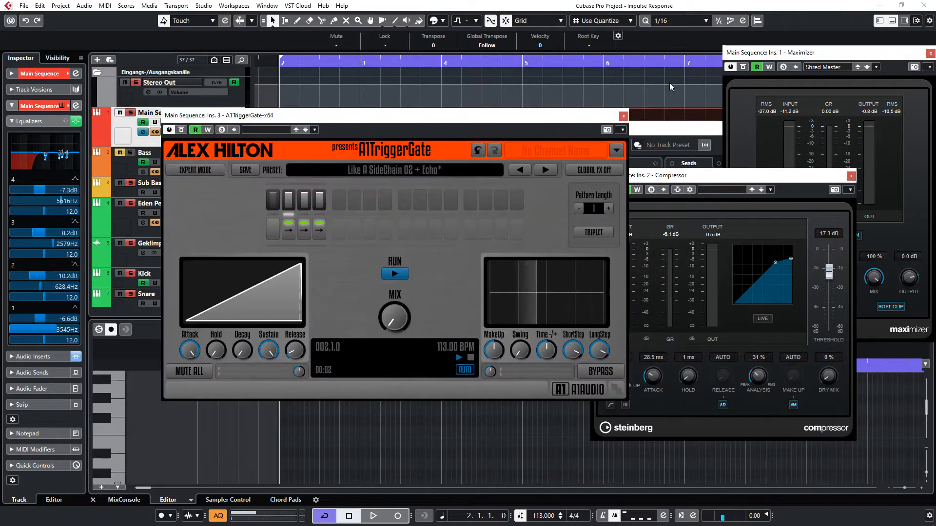
pyautogui.moveTo(451, 109); pyautogui.dragTo(795, 119)
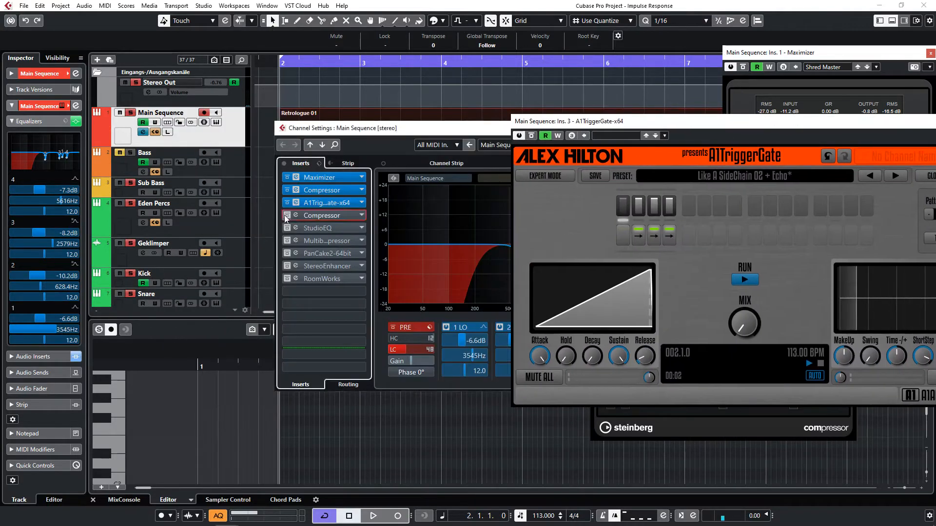
# Activate and open the Compressor in insert slot 4, check its side-chain routing, and move its window aside
pyautogui.click(314, 215)
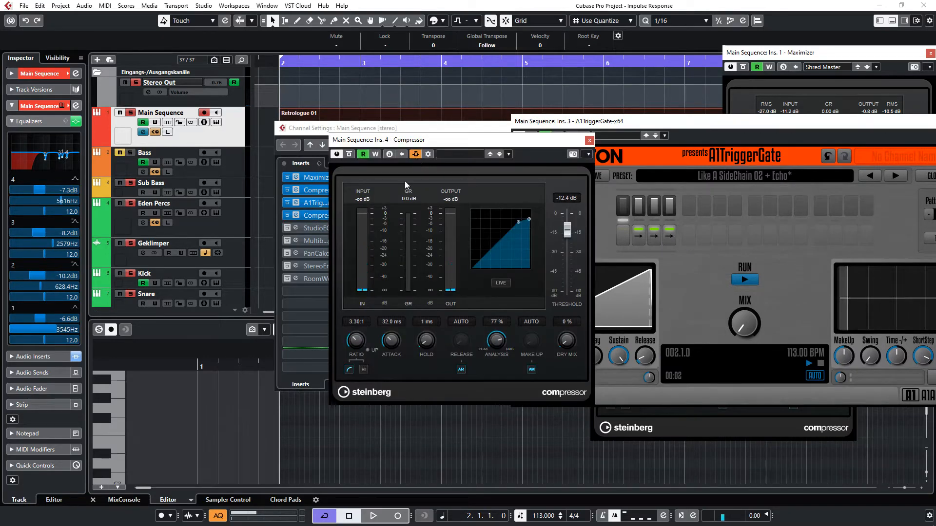
pyautogui.click(426, 156)
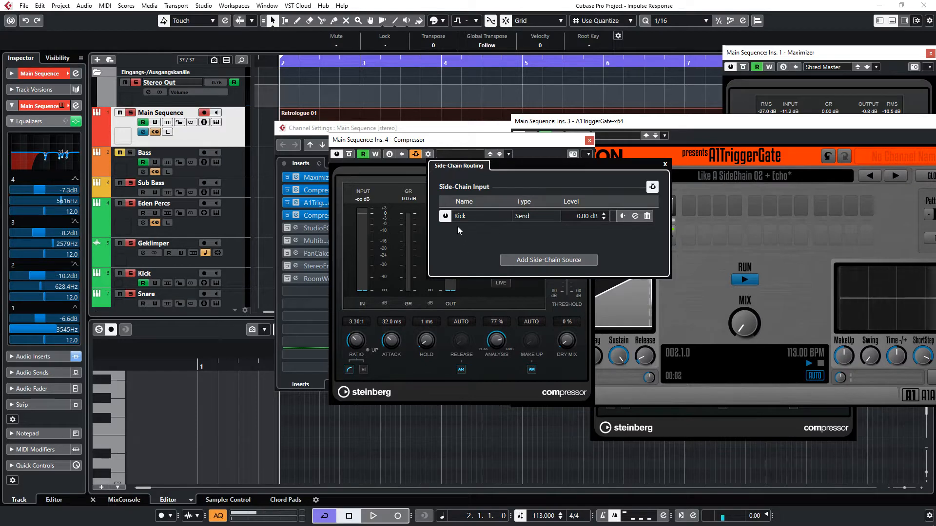
pyautogui.click(489, 146)
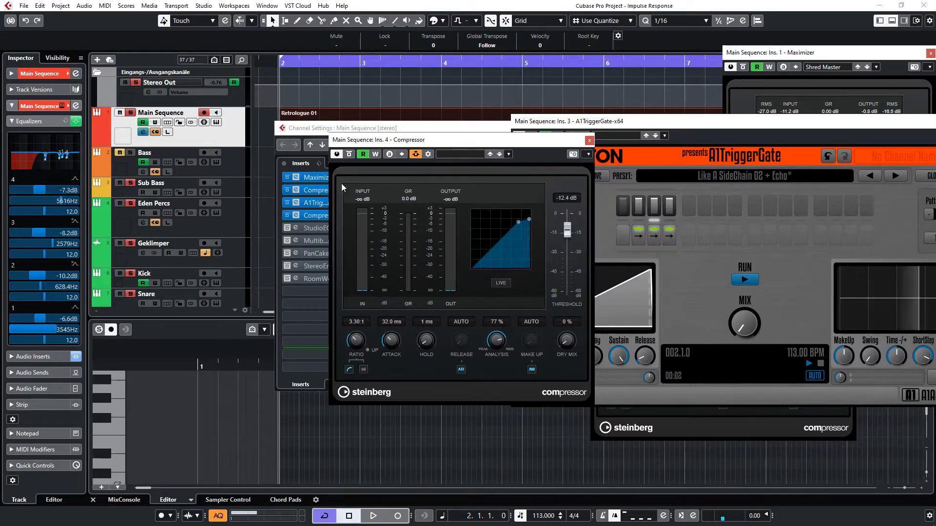
pyautogui.moveTo(386, 145); pyautogui.dragTo(491, 152)
# Activate and open the StudioEQ insert in slot 5, move its window off the insert list, and start playback
pyautogui.click(296, 228)
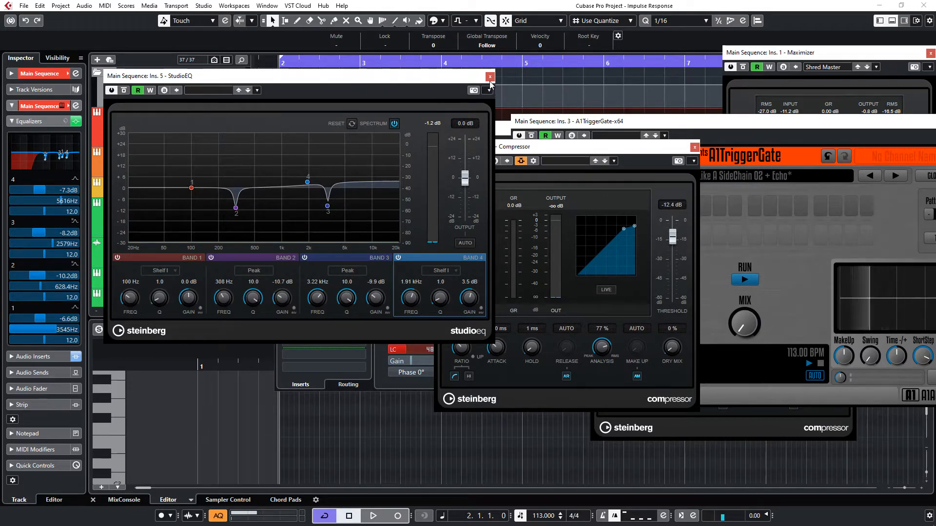
pyautogui.moveTo(436, 87); pyautogui.dragTo(469, 209)
pyautogui.press('space')
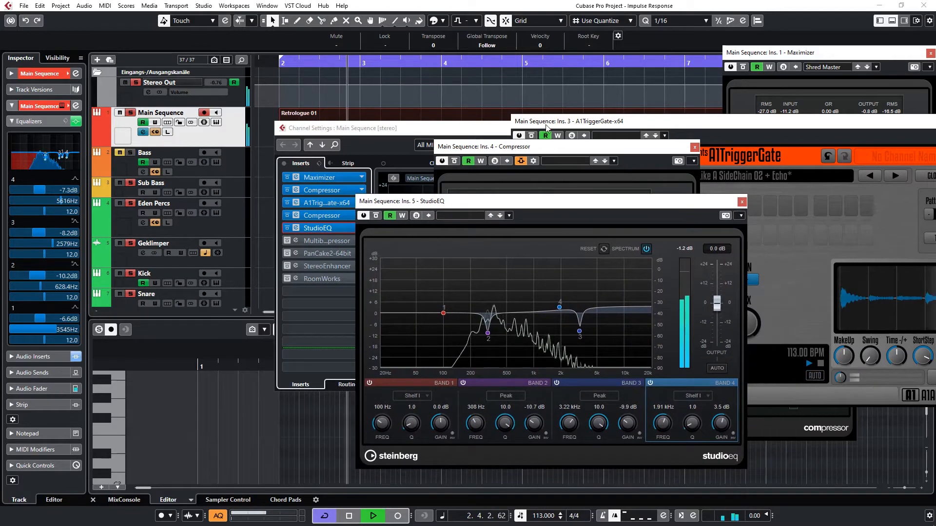
# Play the sequence from bar 8 to watch the StudioEQ spectrum on the higher note, and stop playback
pyautogui.scroll(-4, 379, 83)
pyautogui.scroll(-2, 378, 82)
pyautogui.scroll(2, 489, 81)
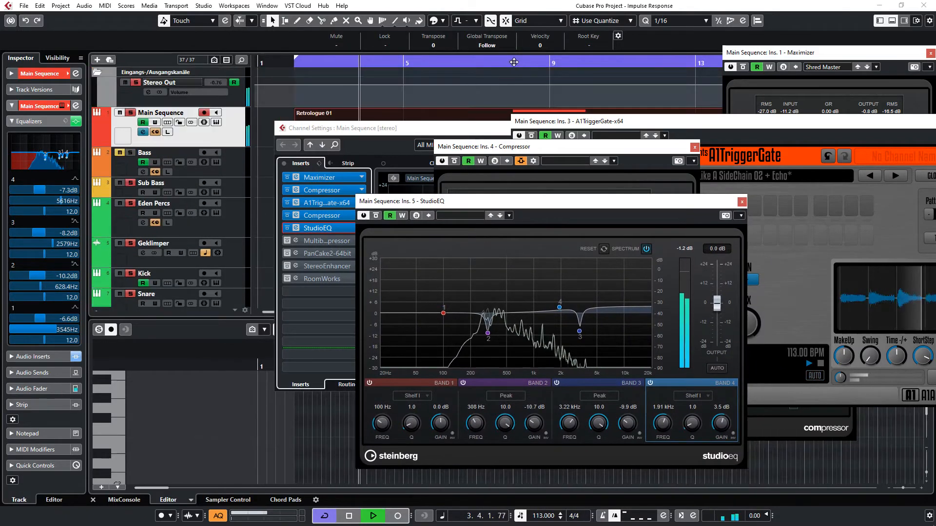
pyautogui.click(513, 62)
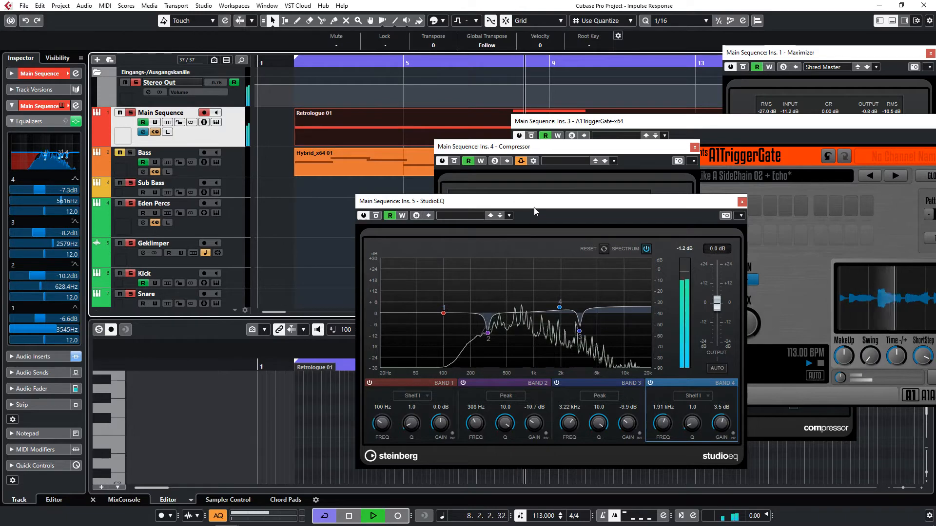
pyautogui.moveTo(524, 203)
pyautogui.mouseDown()
pyautogui.moveTo(516, 193)
pyautogui.moveTo(532, 194)
pyautogui.mouseUp()
pyautogui.press('space')
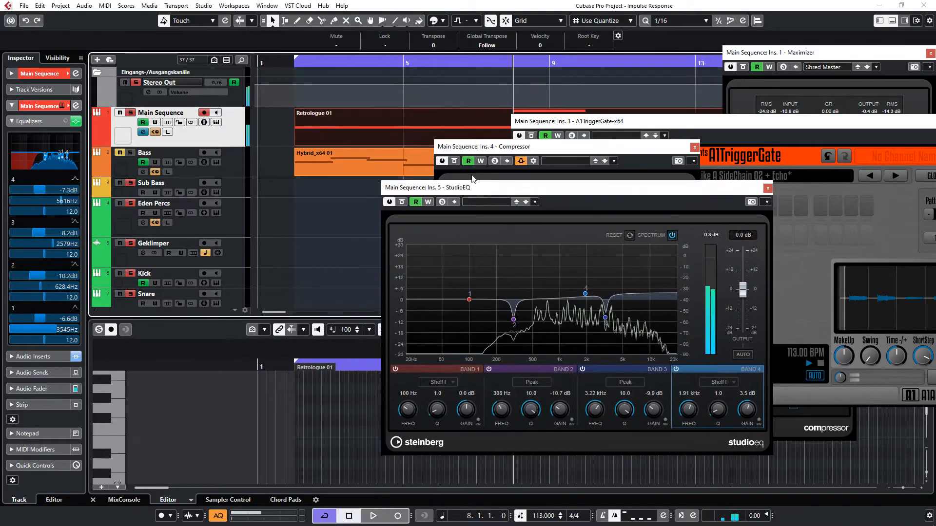
# Show the audio inserts in the Inspector, activate and open the MultibandCompressor in slot 6, and move its window clear
pyautogui.click(323, 192)
pyautogui.click(33, 356)
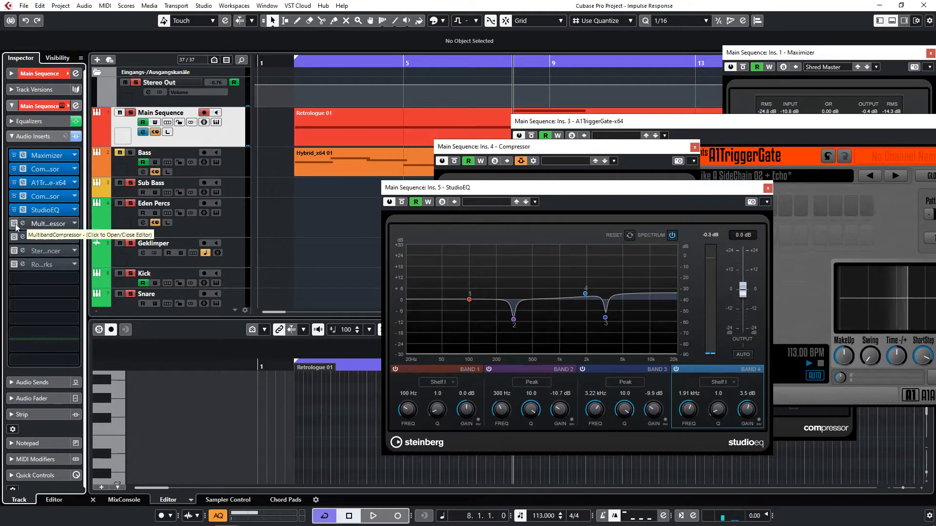
pyautogui.click(37, 226)
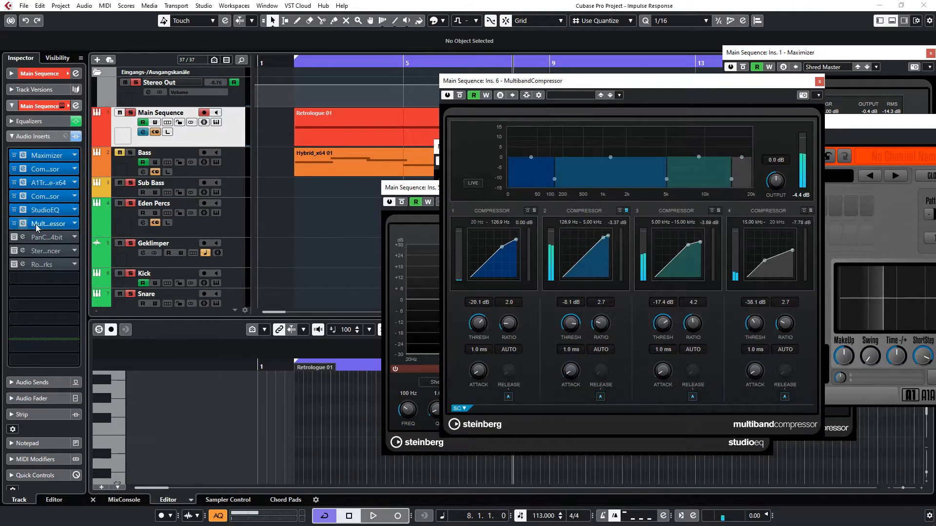
pyautogui.moveTo(534, 86); pyautogui.dragTo(421, 102)
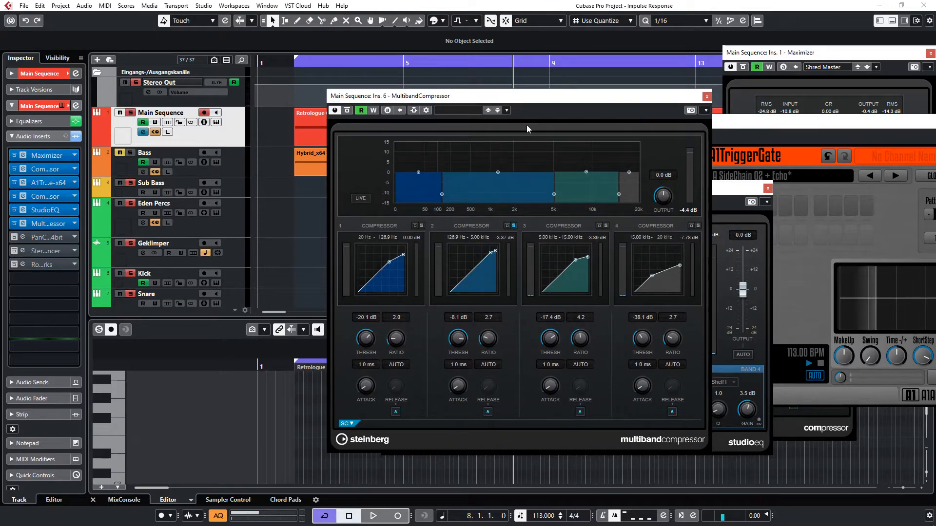
pyautogui.moveTo(556, 95); pyautogui.dragTo(463, 133)
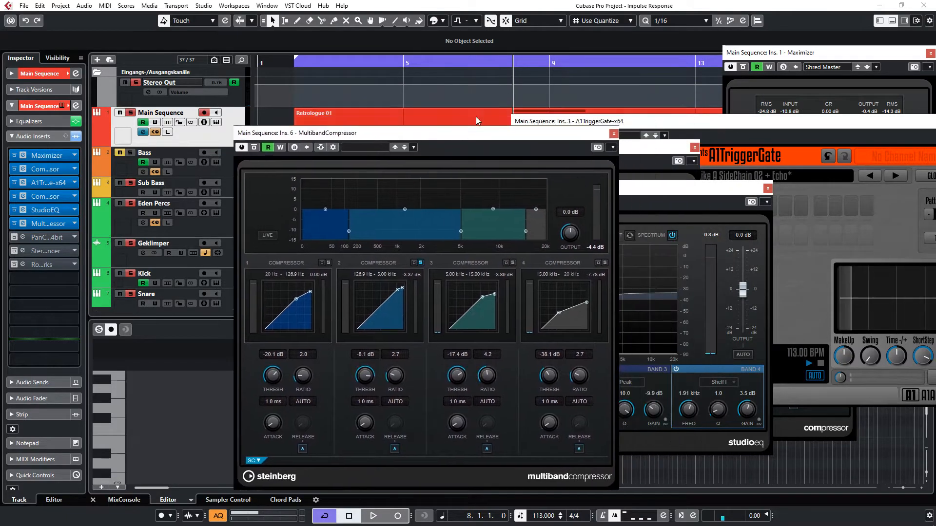
# Play from bar 8 while bypassing and re-enabling the MultibandCompressor to compare the sound, stop playback, and move its window aside
pyautogui.press('space')
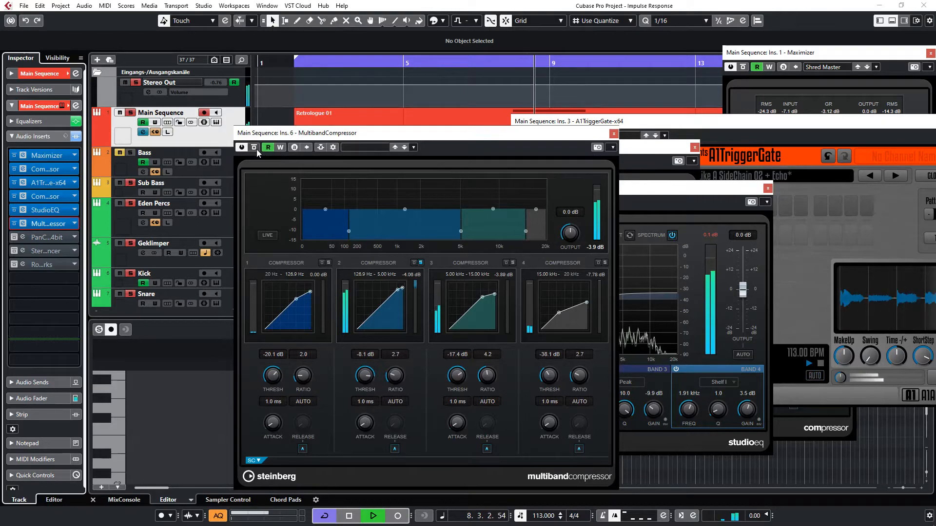
pyautogui.click(256, 148)
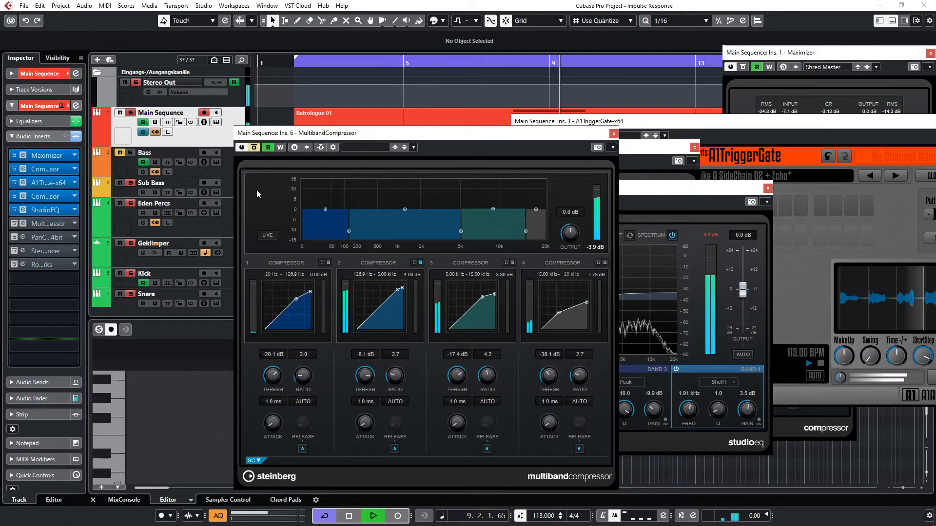
pyautogui.click(254, 148)
pyautogui.press('space')
pyautogui.moveTo(356, 141); pyautogui.dragTo(550, 122)
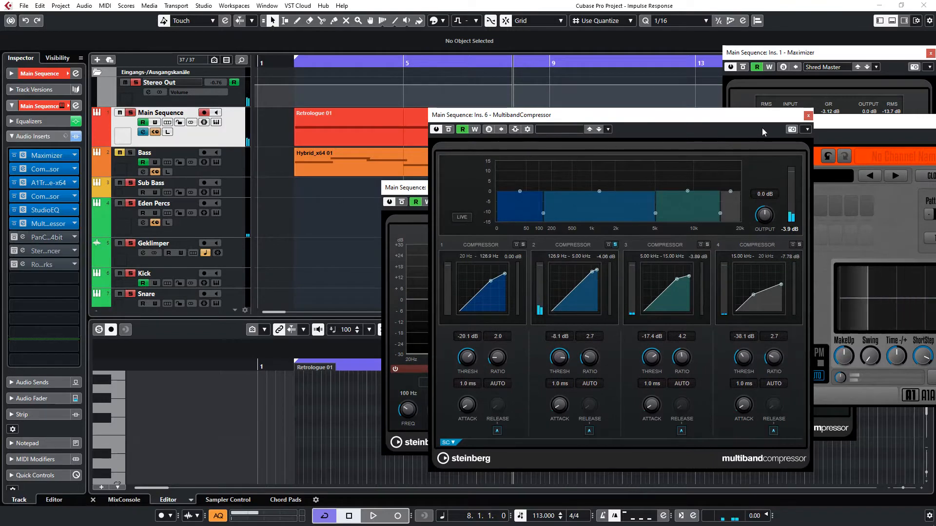
# Activate PanCake2 in insert slot 7 and StereoEnhancer in slot 8 with their windows open, moving both windows aside
pyautogui.click(14, 238)
pyautogui.click(46, 237)
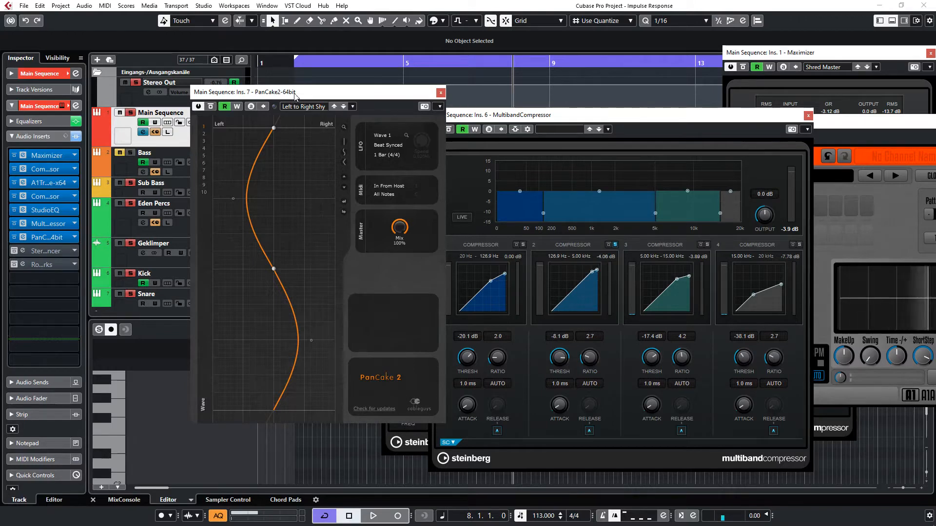
pyautogui.moveTo(295, 94); pyautogui.dragTo(368, 94)
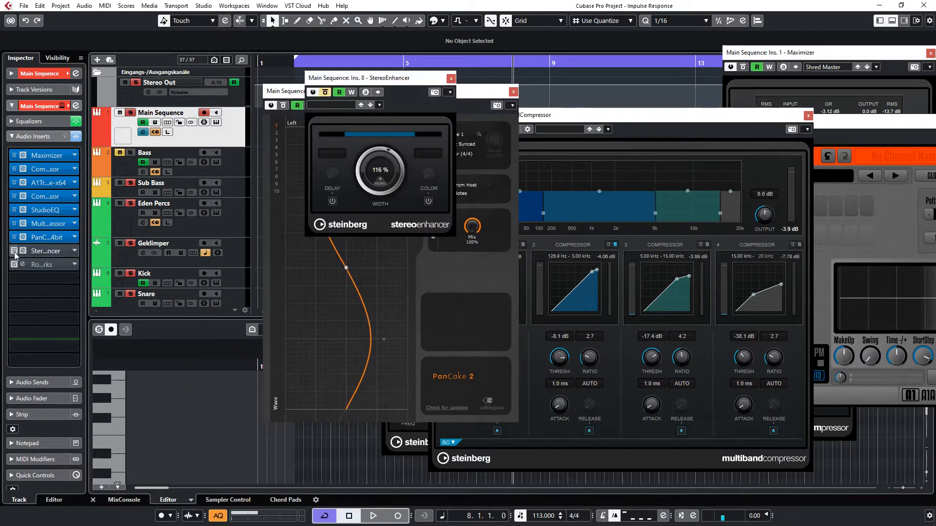
pyautogui.click(15, 251)
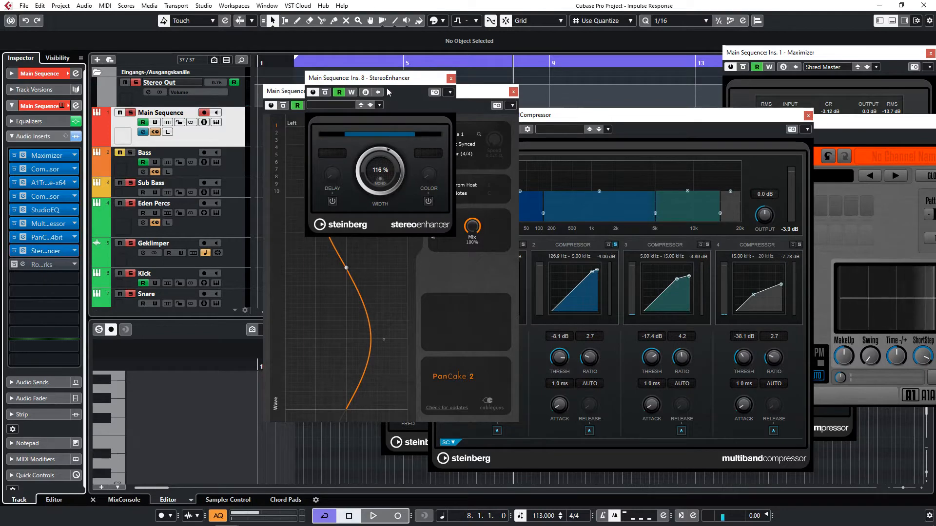
pyautogui.moveTo(387, 78); pyautogui.dragTo(460, 99)
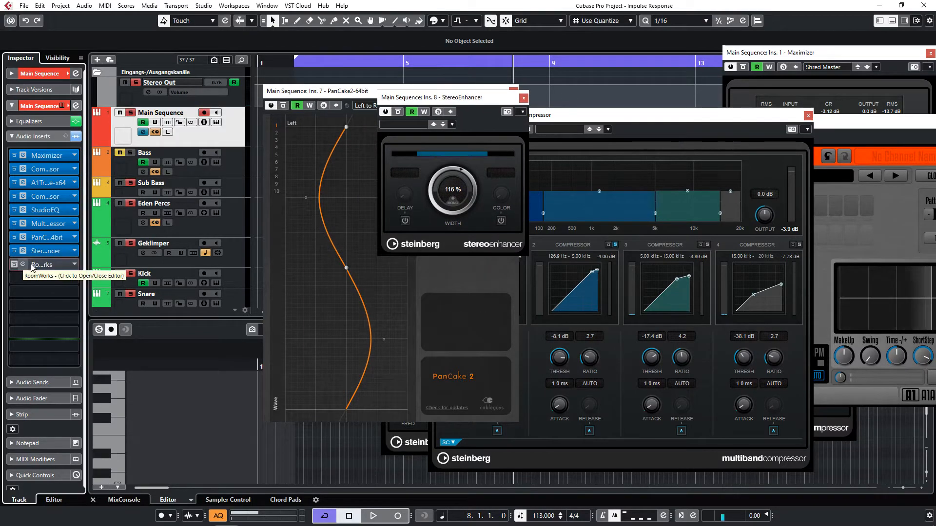
# Activate and open the RoomWorks reverb in insert slot 9 and reposition its window
pyautogui.click(14, 265)
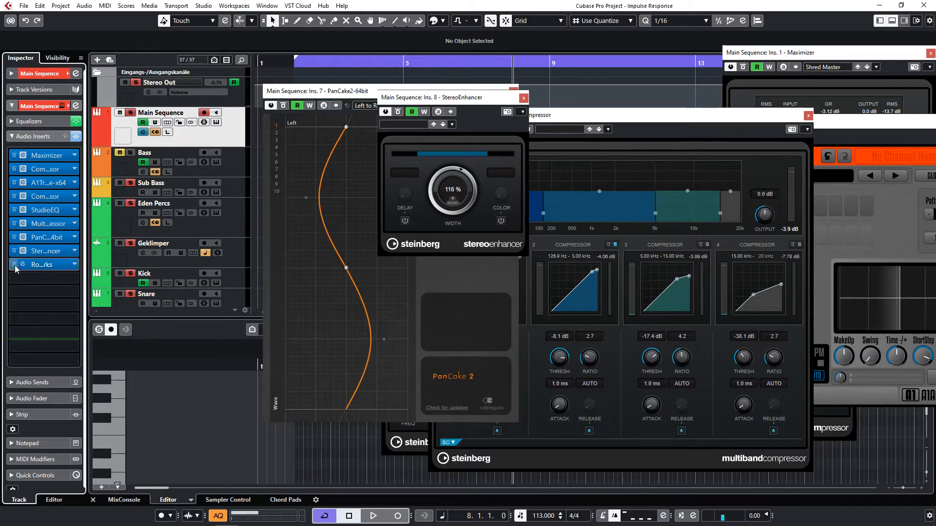
pyautogui.click(53, 265)
pyautogui.moveTo(458, 128); pyautogui.dragTo(364, 120)
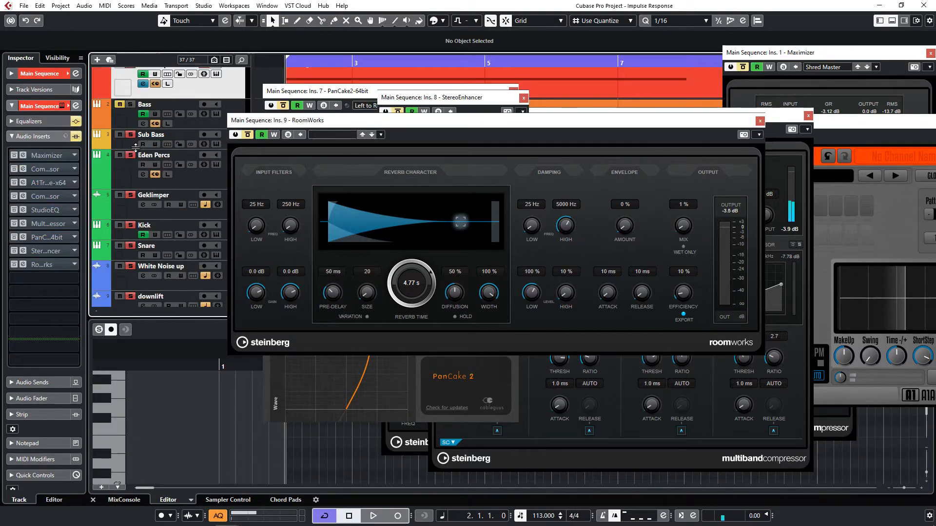
# Play from bar 2, switch the Main Sequence equalizer and inserts back on during playback, stop, and close the plug-in windows
pyautogui.press('space')
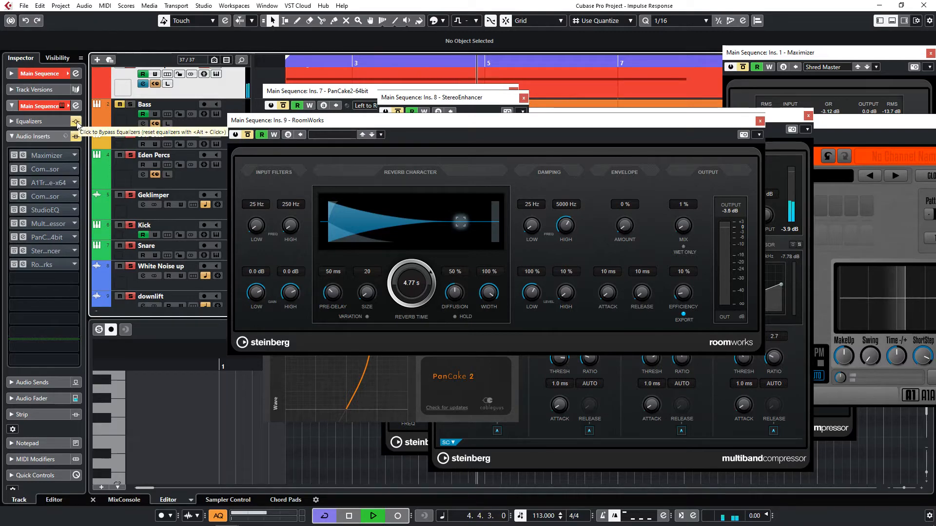
pyautogui.click(76, 136)
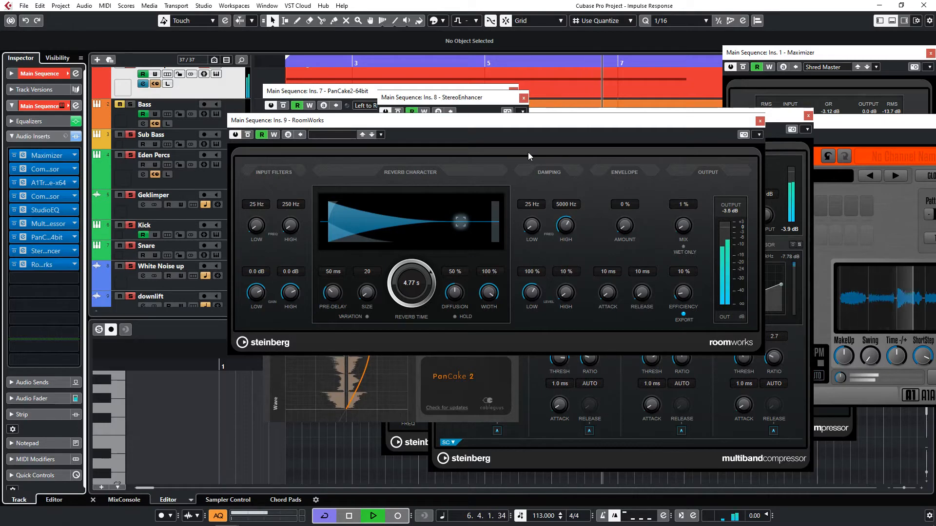
pyautogui.press('space')
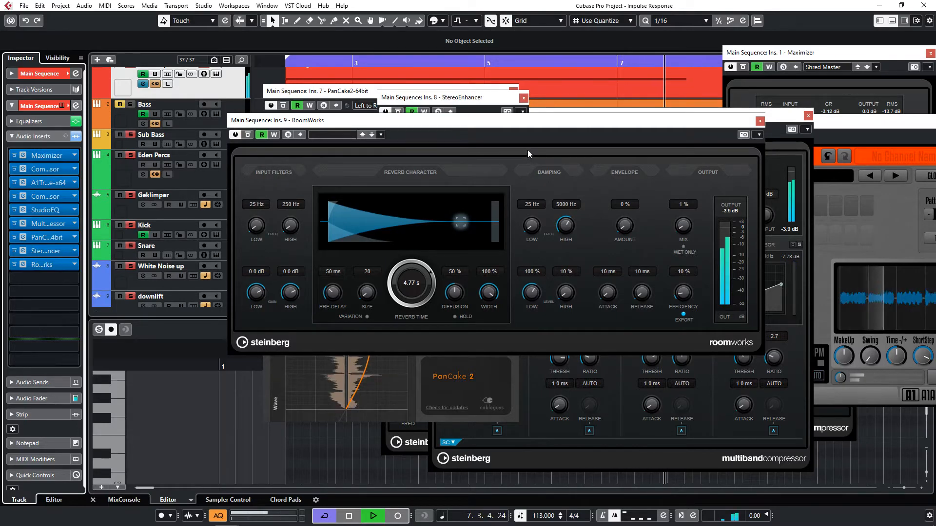
pyautogui.click(759, 121)
pyautogui.click(807, 117)
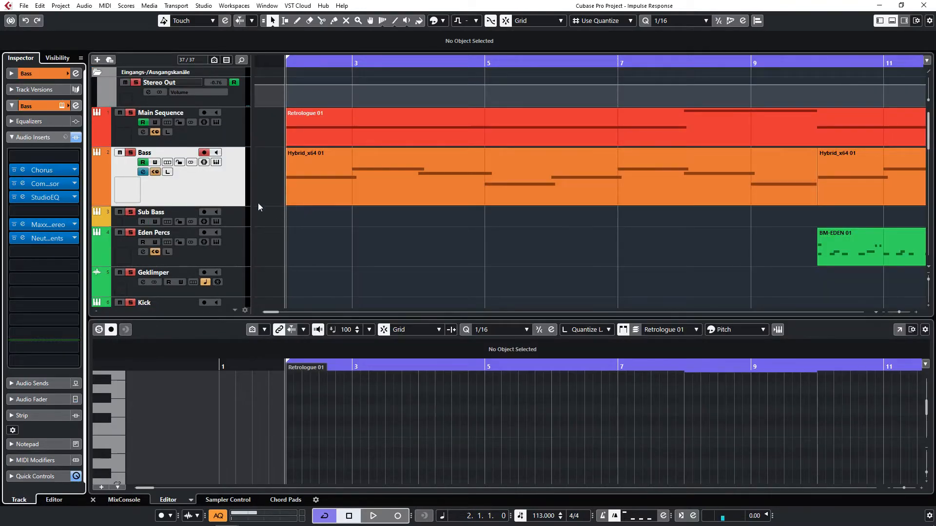
# Show the Bass track's audio inserts, bypass them all, and play the dry bass sound from bar 2 before stopping
pyautogui.click(59, 107)
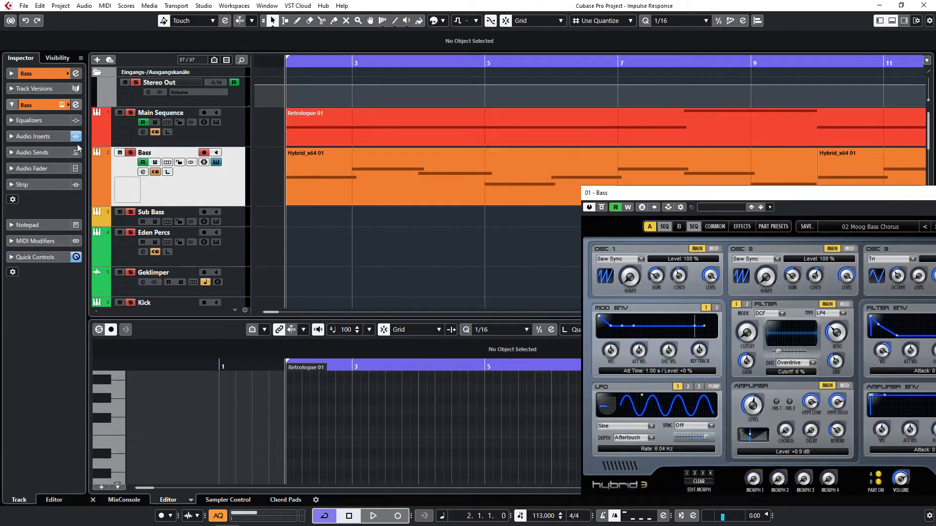
pyautogui.click(53, 137)
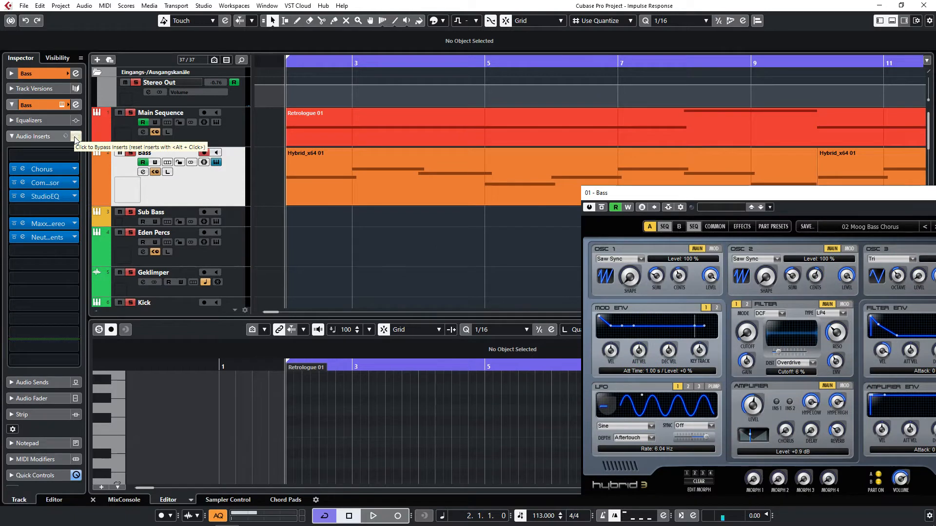
pyautogui.click(75, 136)
pyautogui.press('space')
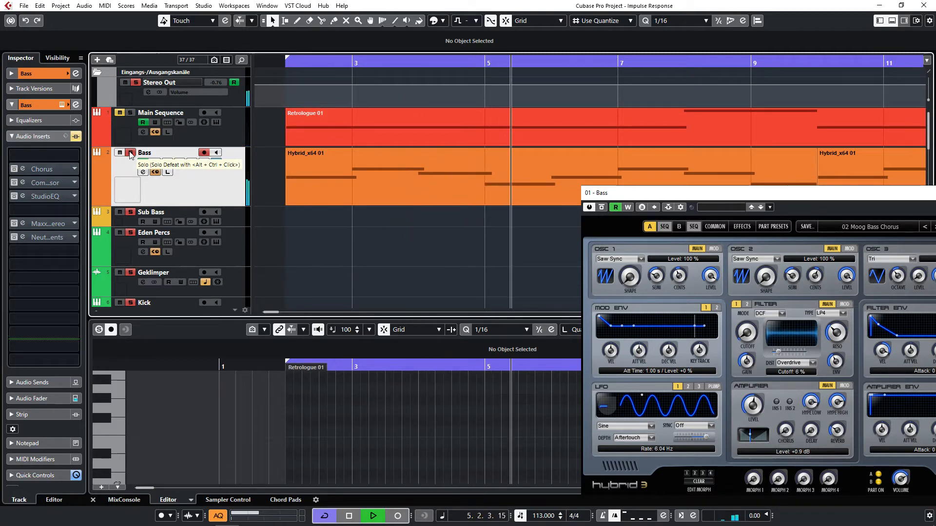
pyautogui.press('space')
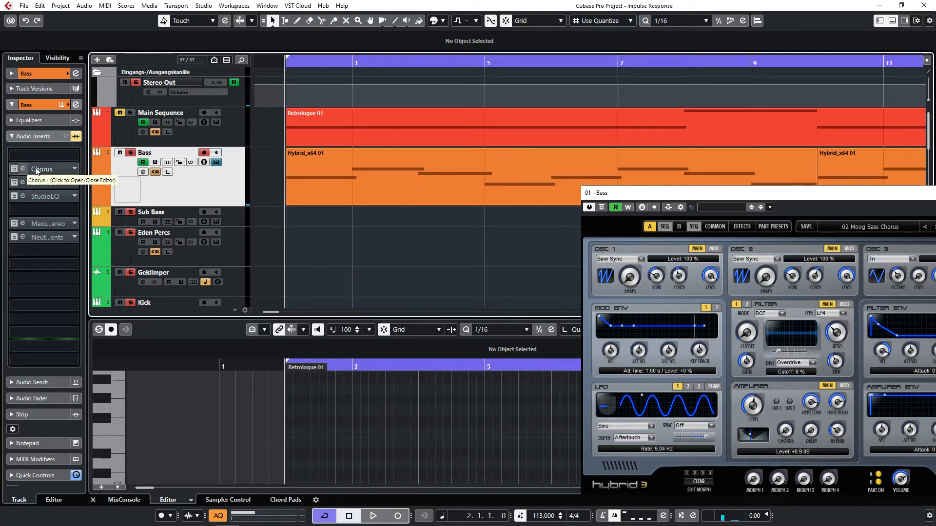
# Open and activate the Bass track's Chorus in slot 2 and Compressor in slot 3, and show the Compressor's side-chain routing
pyautogui.click(42, 168)
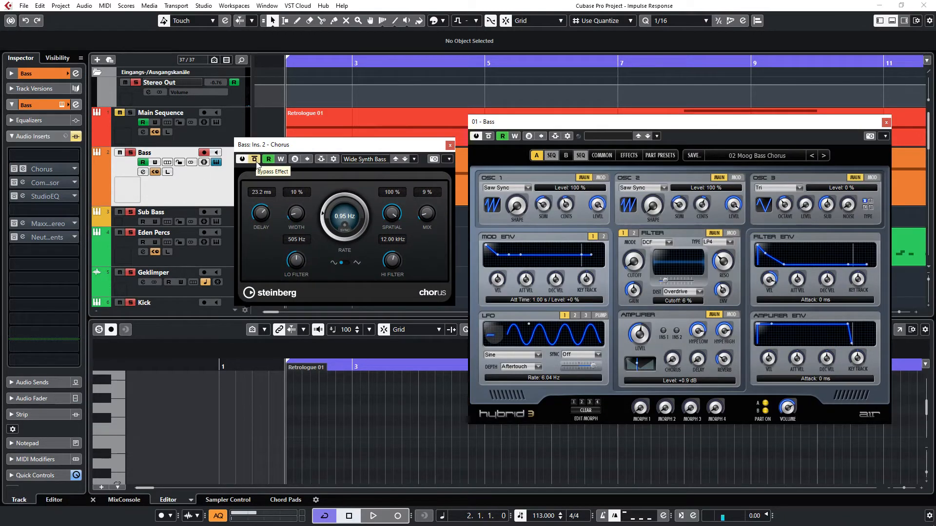
pyautogui.click(255, 160)
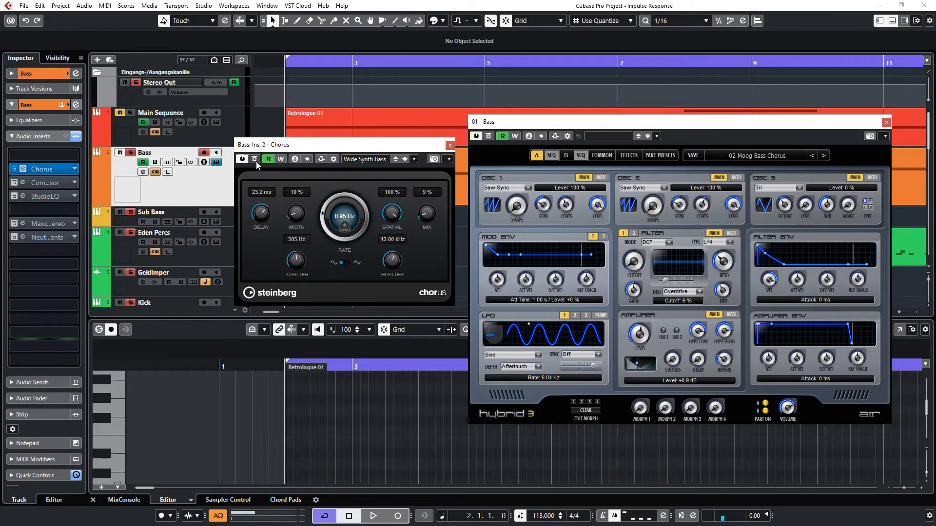
pyautogui.click(37, 181)
pyautogui.moveTo(570, 163); pyautogui.dragTo(510, 144)
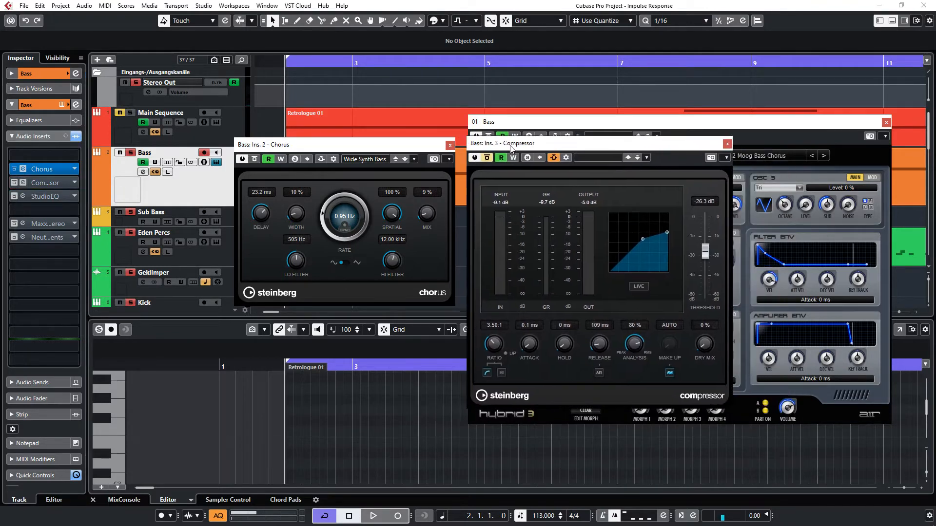
pyautogui.click(487, 157)
pyautogui.click(567, 157)
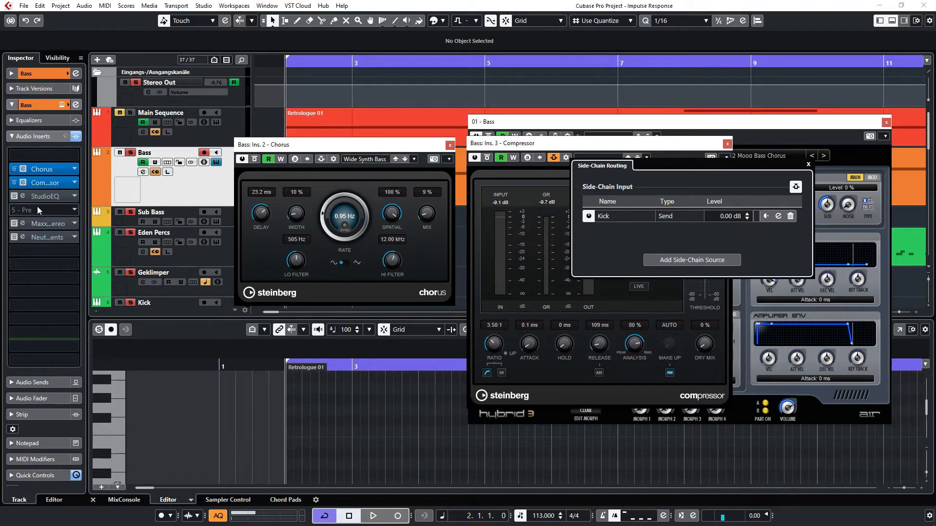
# Activate the Bass track's StudioEQ in insert slot 4 and MaxxBass Stereo in slot 6 with their windows open
pyautogui.click(19, 197)
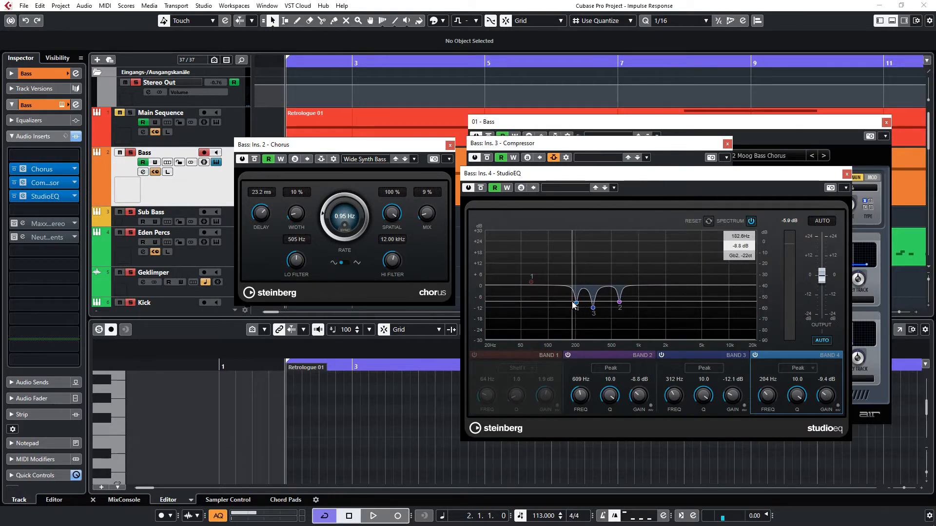
pyautogui.click(17, 224)
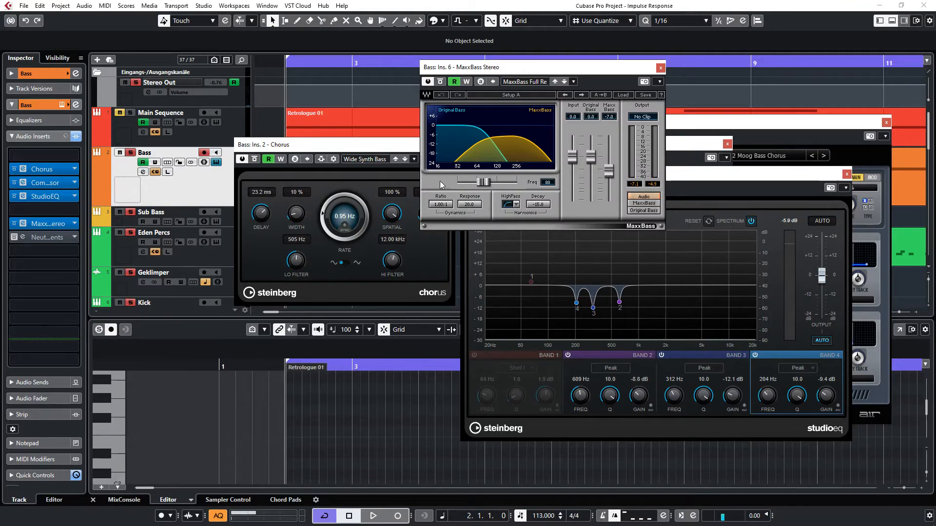
# Activate and open Neutron 3 Elements in insert slot 7, close its Preset Manager, and reposition the plug-in window
pyautogui.click(19, 237)
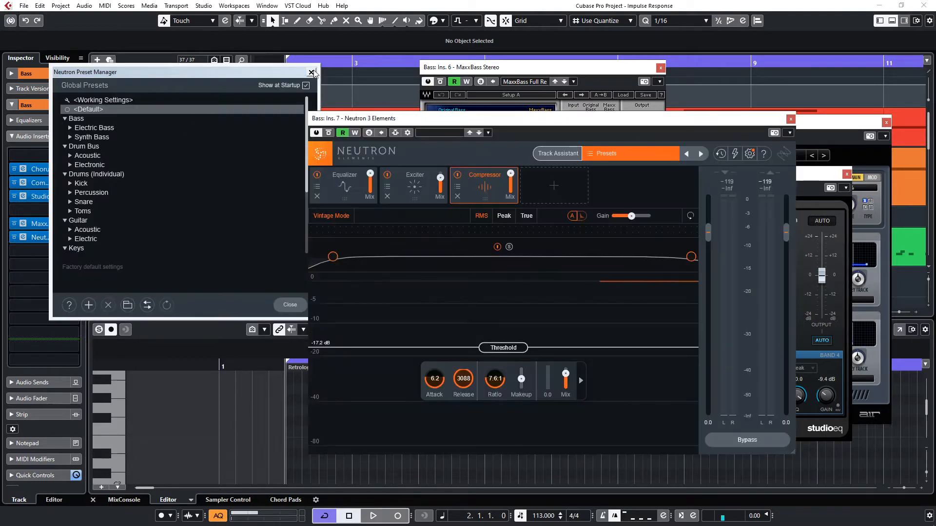
pyautogui.click(311, 72)
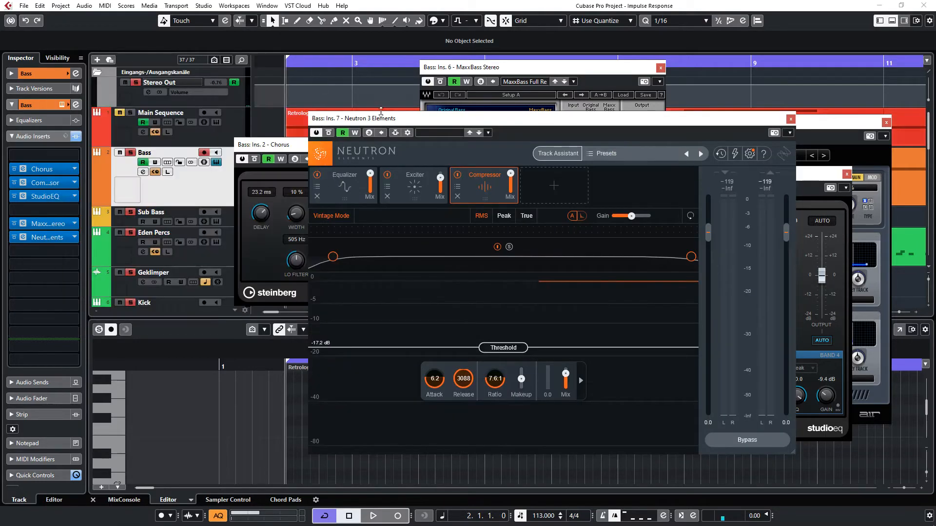
pyautogui.moveTo(351, 118); pyautogui.dragTo(312, 101)
# View the settings of Neutron's Equalizer, Exciter and Compressor modules in turn
pyautogui.click(304, 168)
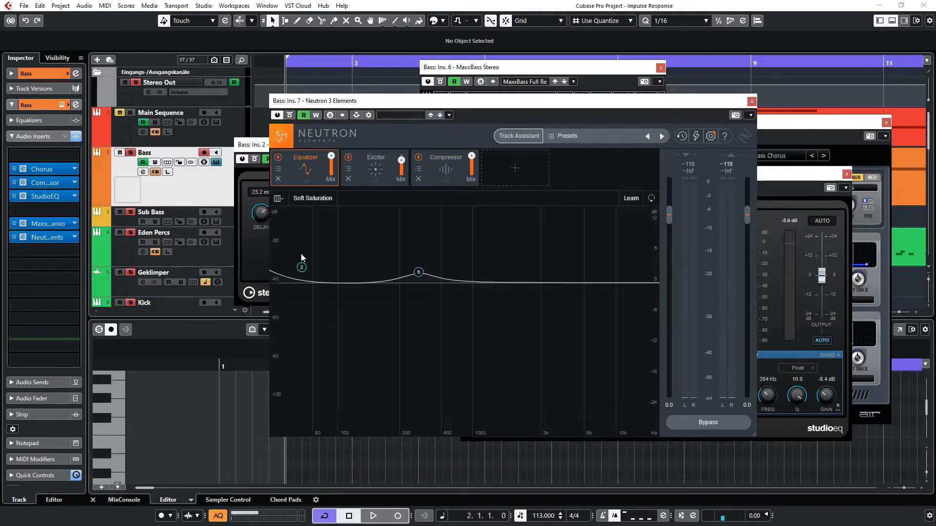
pyautogui.click(369, 182)
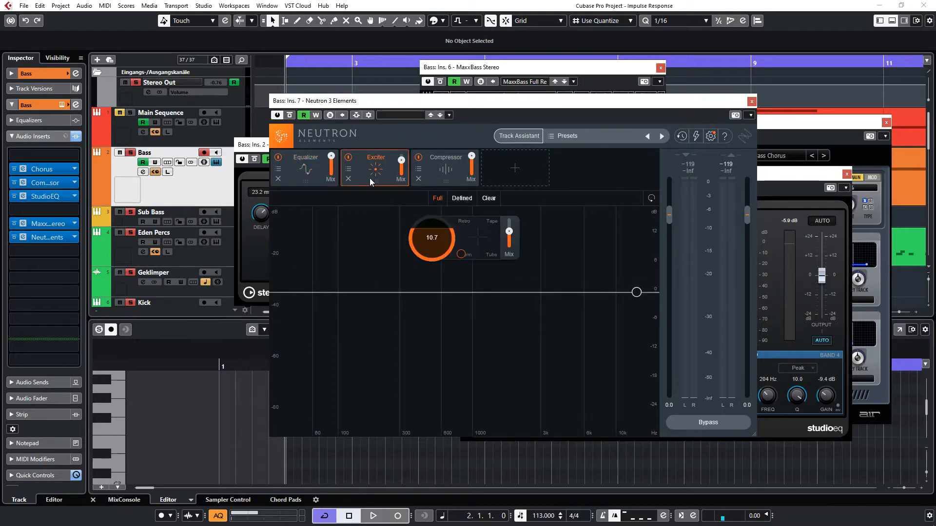
pyautogui.click(453, 168)
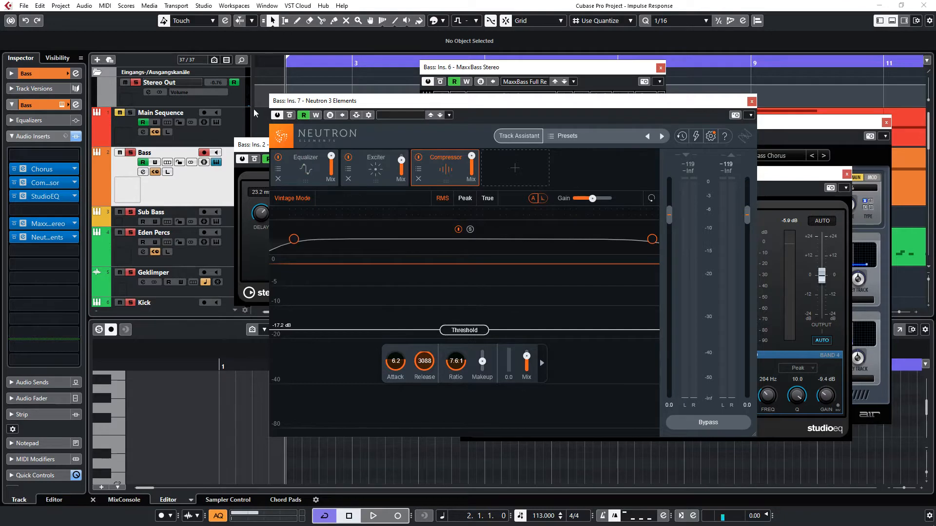
# Play the bass from bar 2 with all inserts bypassed, and again with them re-enabled, to compare the sound
pyautogui.click(76, 136)
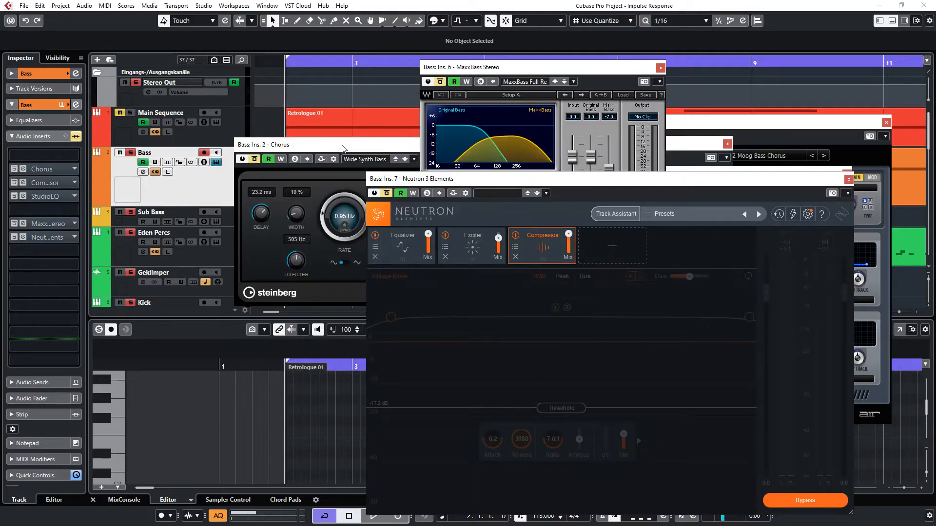
pyautogui.press('space')
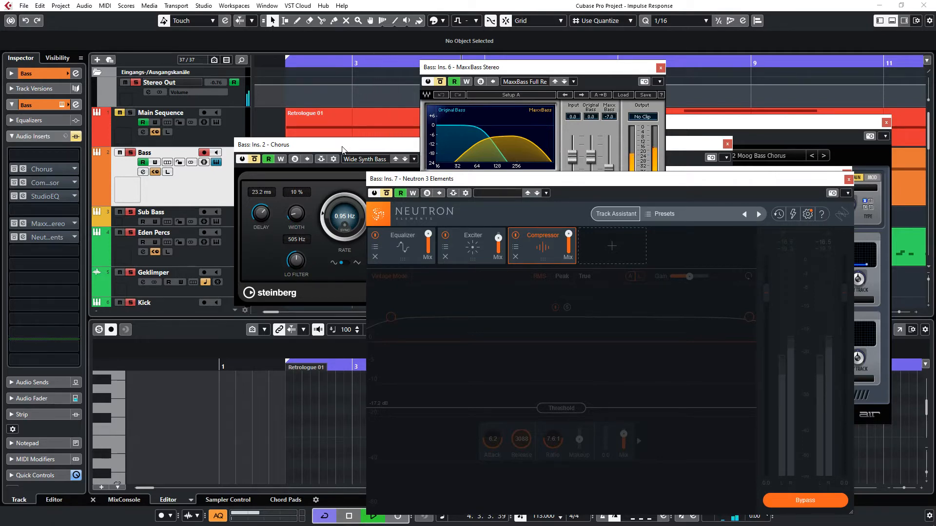
pyautogui.press('space')
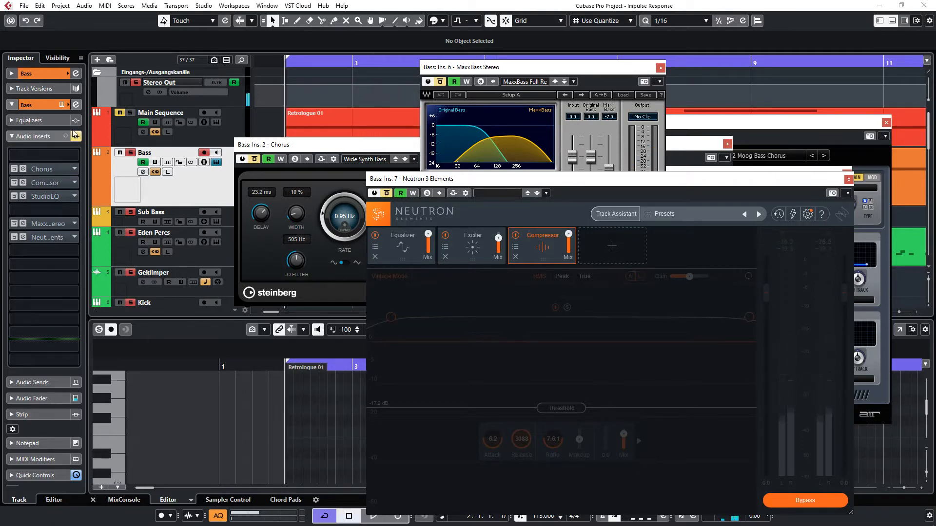
pyautogui.click(75, 136)
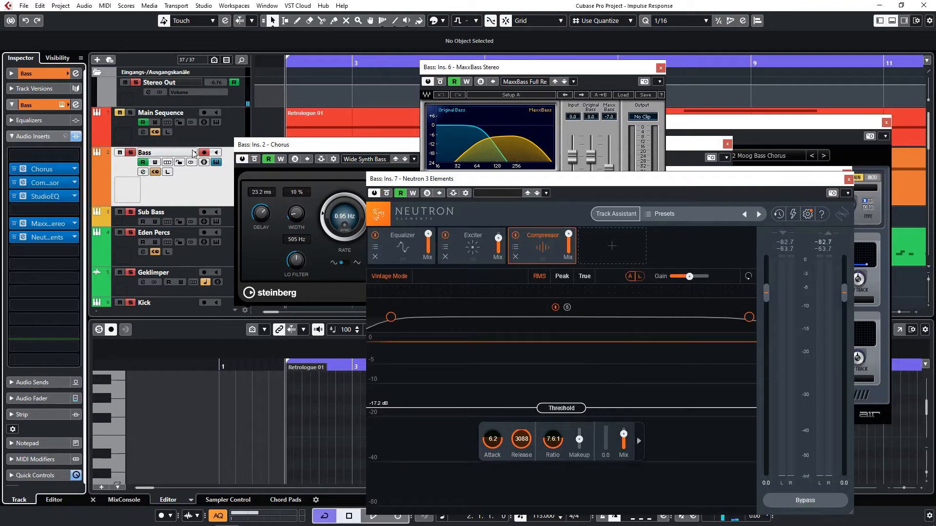
pyautogui.press('space')
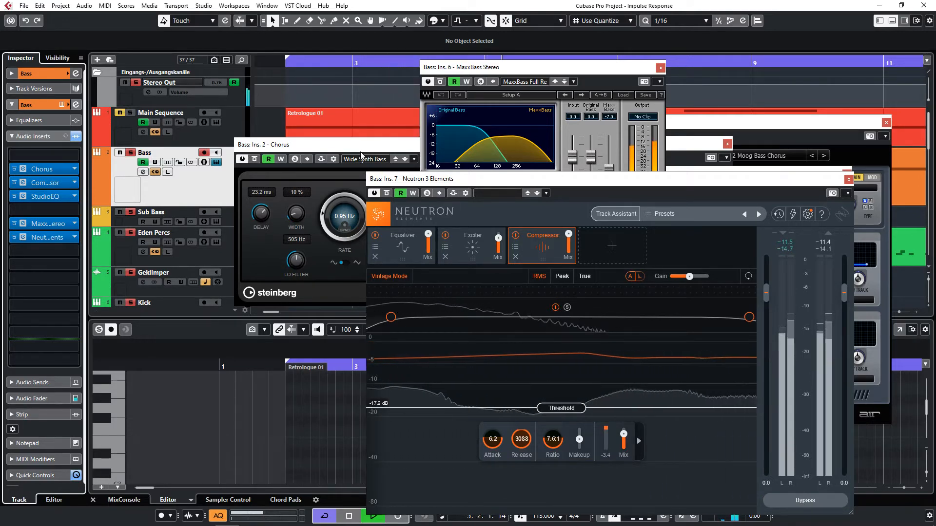
pyautogui.press('space')
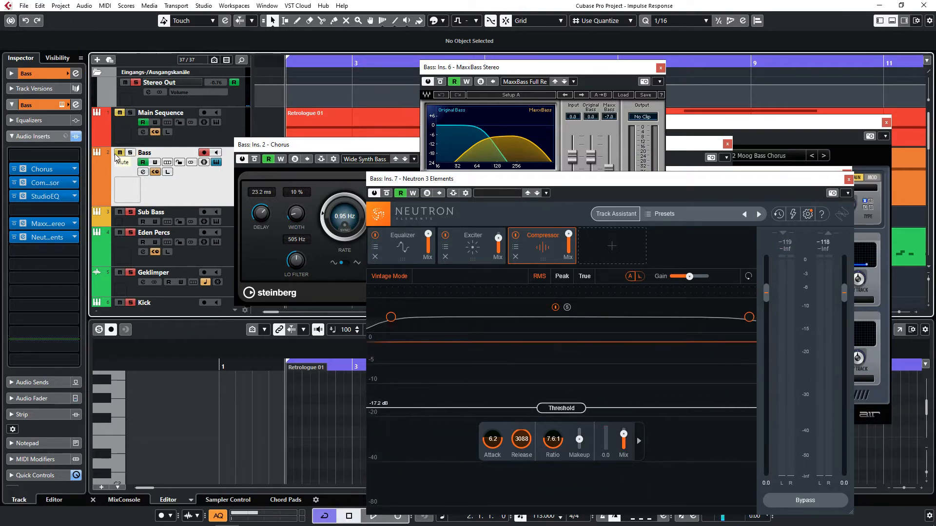
# Unmute the Bass track and close all of its open insert effect windows and its Hybrid 3 instrument window
pyautogui.click(119, 152)
pyautogui.click(660, 67)
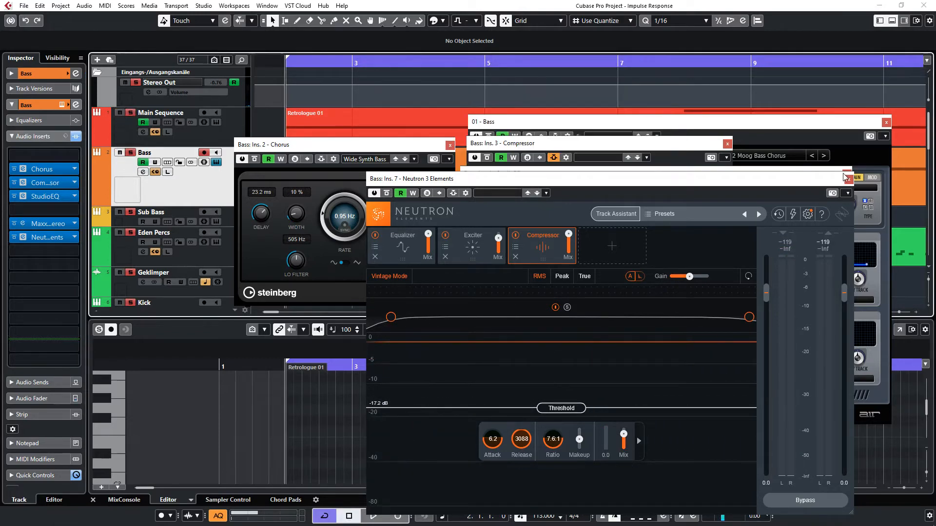
pyautogui.click(849, 179)
pyautogui.click(847, 175)
pyautogui.click(727, 143)
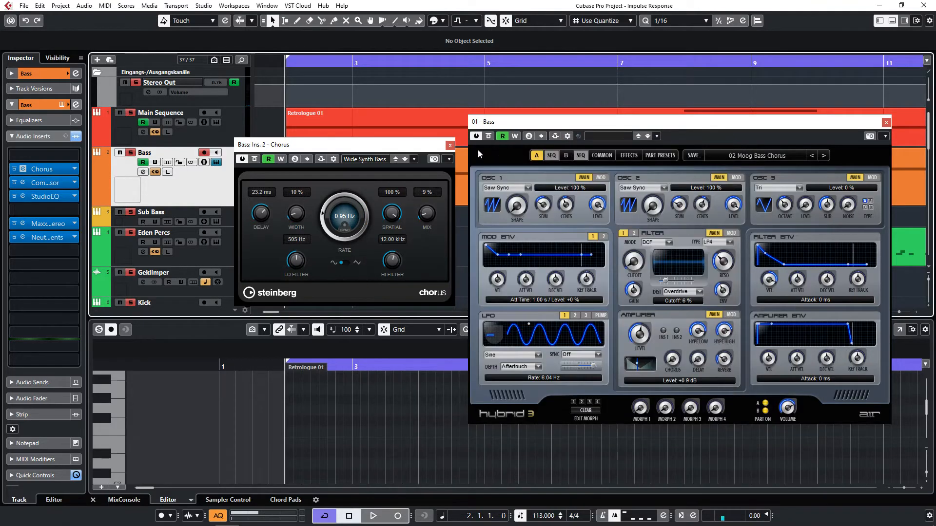
pyautogui.click(450, 145)
pyautogui.click(886, 122)
# View the Main Sequence's first Retrologue 01 part in the Key Editor and play the sequence together with the bass from bar 2
pyautogui.click(235, 166)
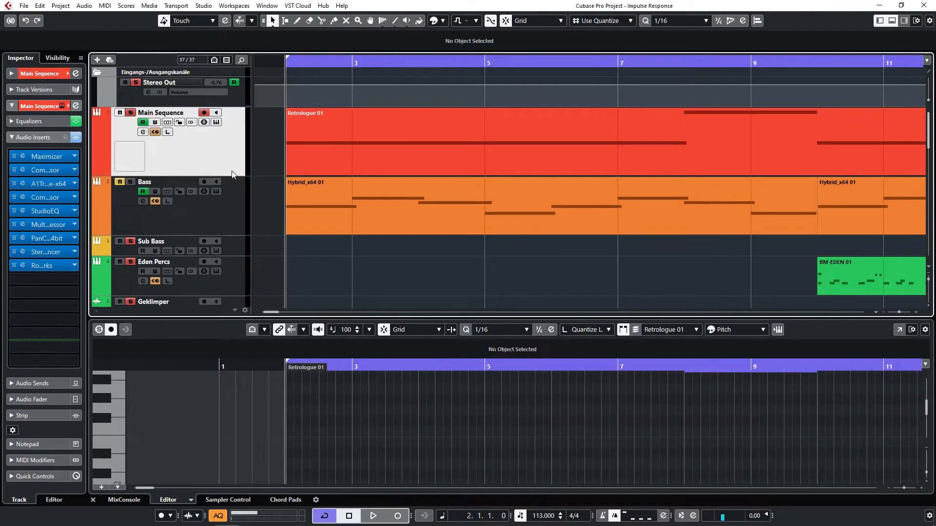
pyautogui.doubleClick(300, 141)
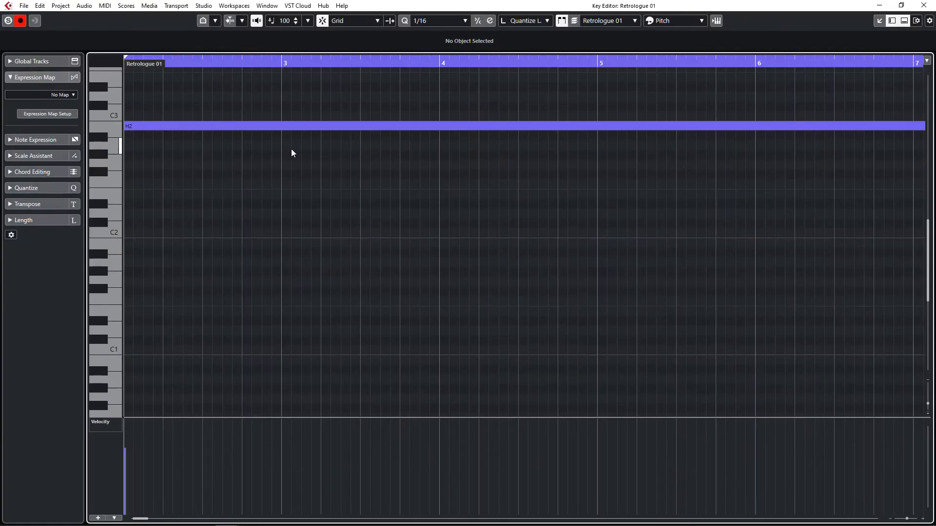
pyautogui.click(879, 21)
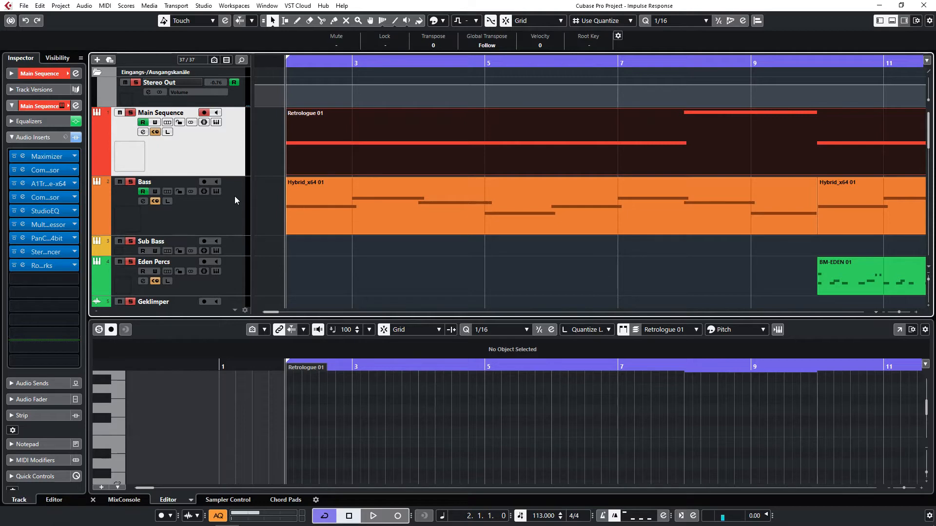
pyautogui.press('space')
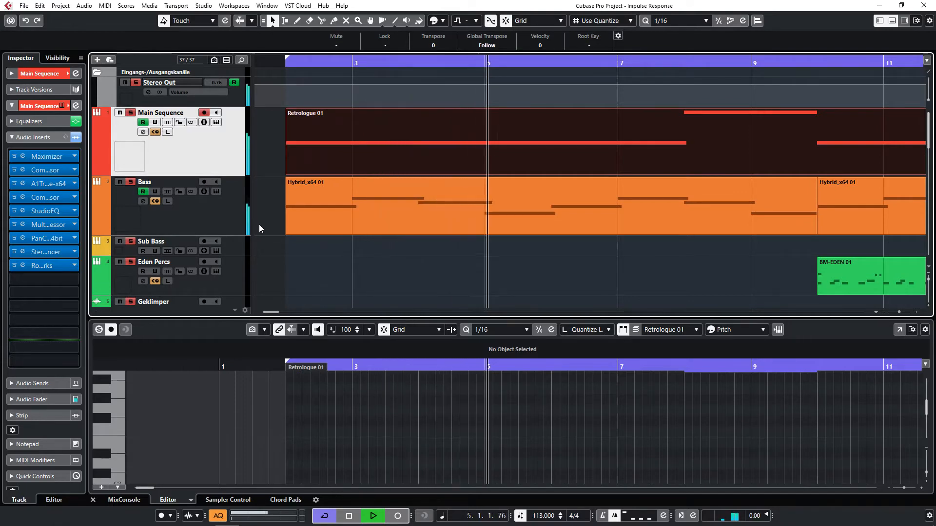
pyautogui.press('space')
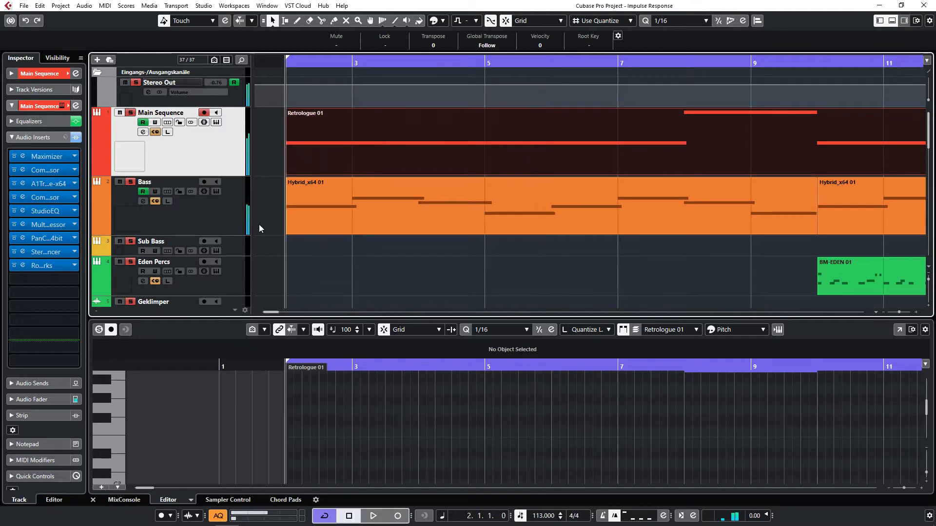
# Hide the lower editor zone, select the Eden Percs track and open its EDEN instrument window, moving it clear of the track list
pyautogui.click(891, 21)
pyautogui.press('g')
pyautogui.press('g')
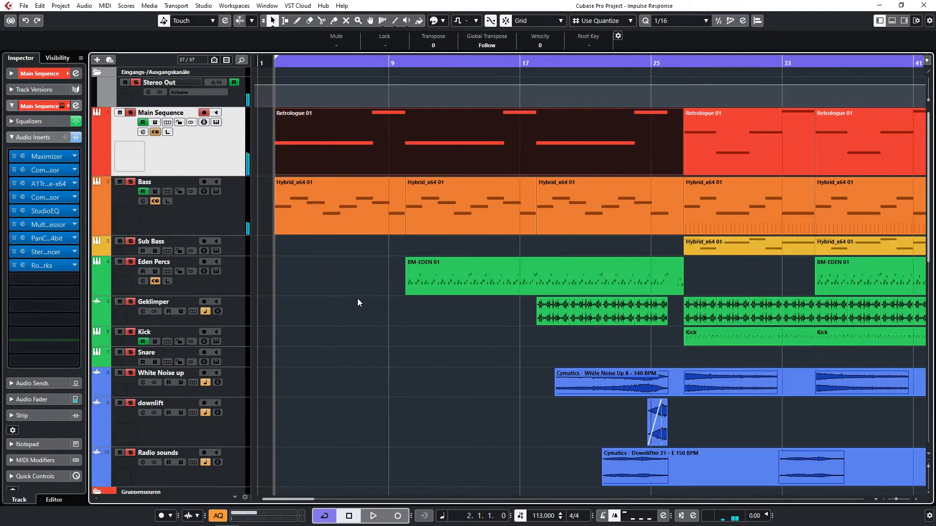
pyautogui.click(329, 294)
pyautogui.click(246, 254)
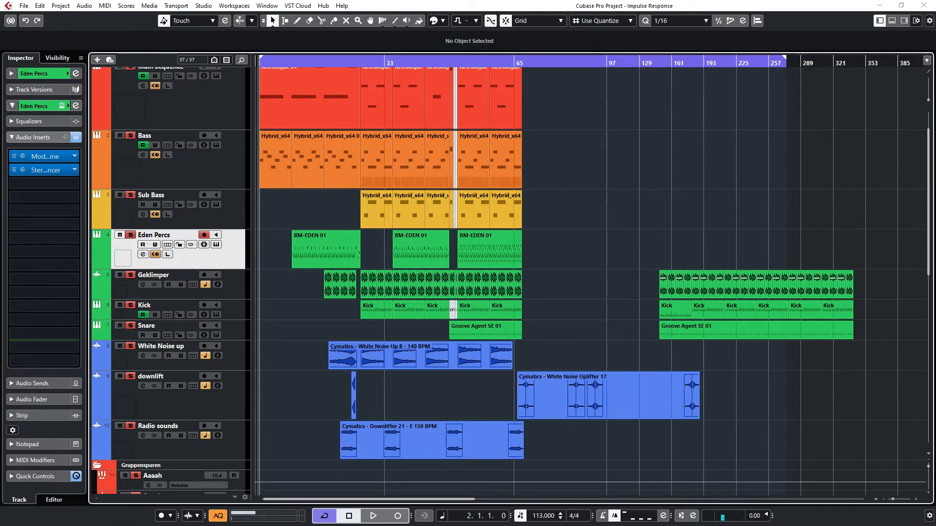
pyautogui.click(216, 245)
pyautogui.moveTo(658, 97); pyautogui.dragTo(767, 98)
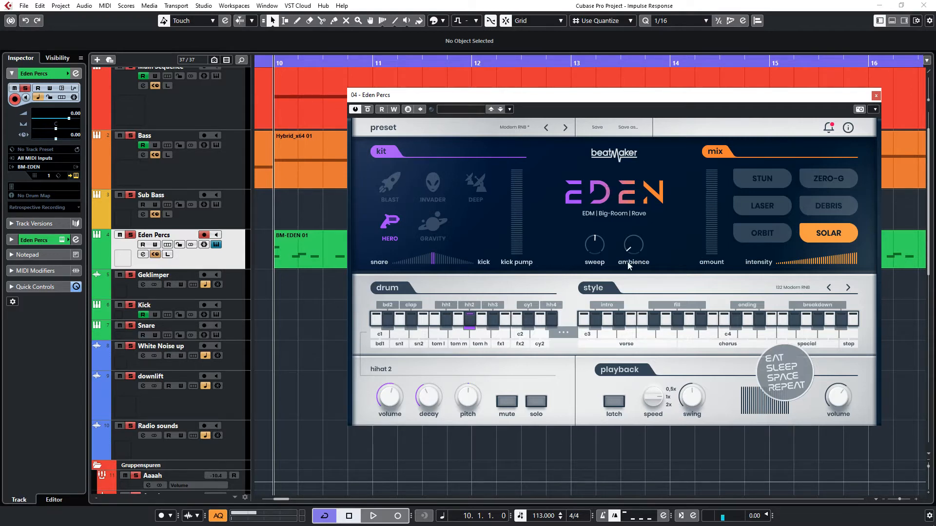
# Audition several verse and intro patterns on EDEN's style keyboard
pyautogui.click(626, 323)
pyautogui.click(596, 326)
pyautogui.click(653, 321)
# Audition EDEN's individual drum sounds one after another, from the bass drum and snares to the toms and hi-hats
pyautogui.click(378, 322)
pyautogui.click(399, 320)
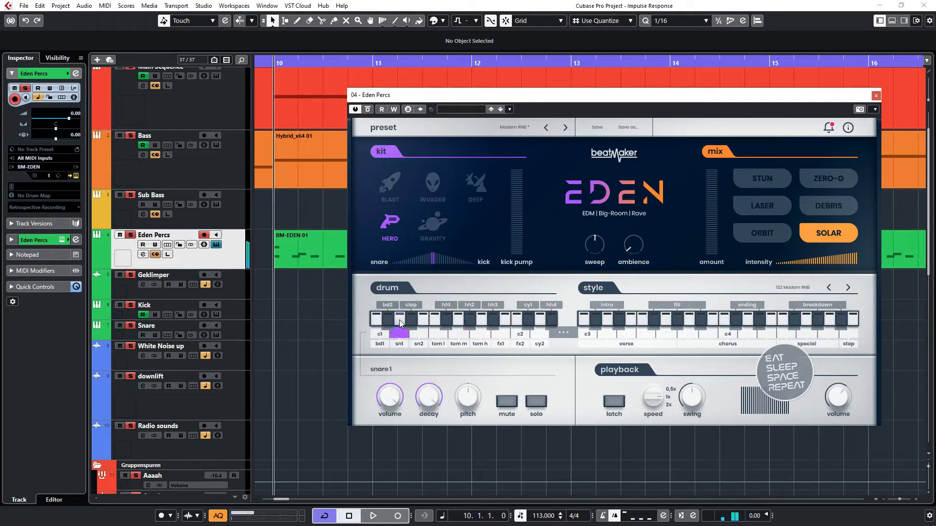
pyautogui.click(411, 320)
pyautogui.click(422, 324)
pyautogui.click(438, 323)
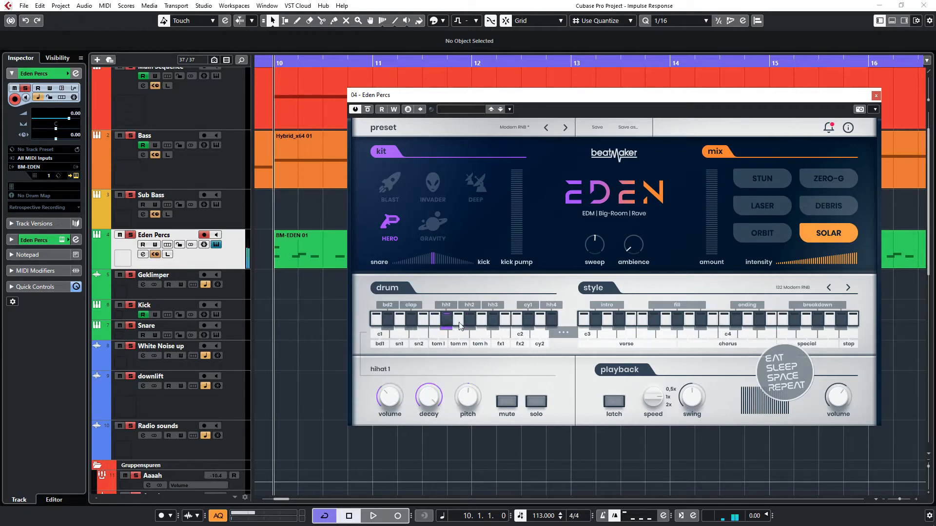
pyautogui.click(458, 324)
pyautogui.click(477, 324)
pyautogui.click(496, 324)
# Open the BM-EDEN 01 part in the Key Editor with the EDEN window moved lower, solo the editor and play the part
pyautogui.moveTo(438, 94); pyautogui.dragTo(468, 252)
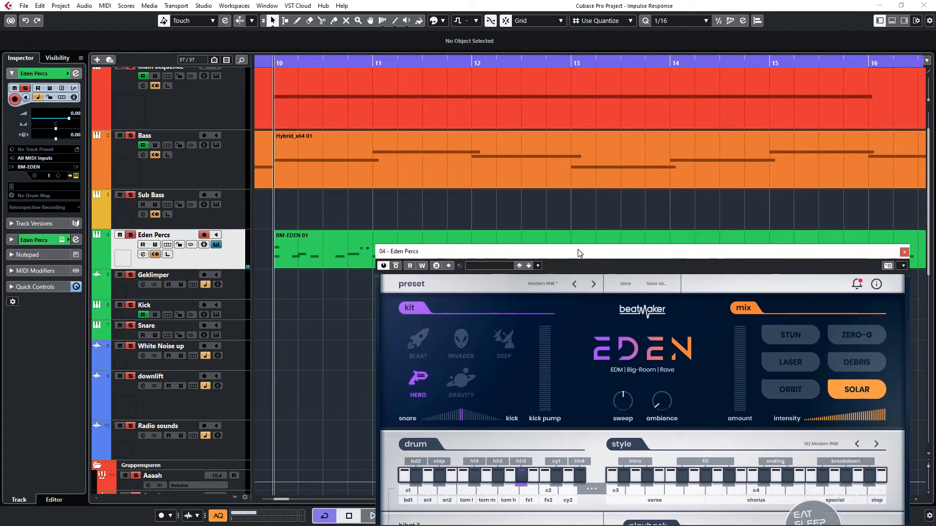
pyautogui.doubleClick(495, 233)
pyautogui.scroll(-5, 250, 173)
pyautogui.scroll(2, 169, 138)
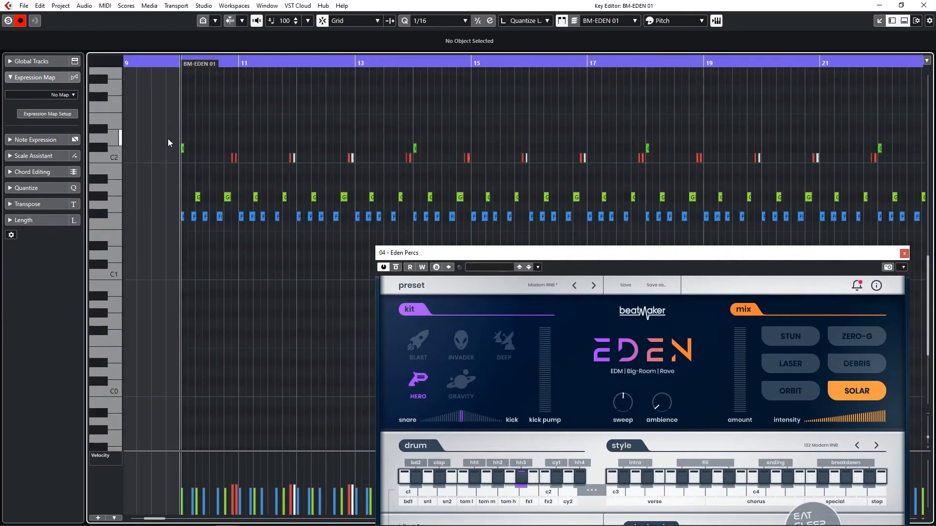
pyautogui.scroll(5, 179, 171)
pyautogui.click(8, 20)
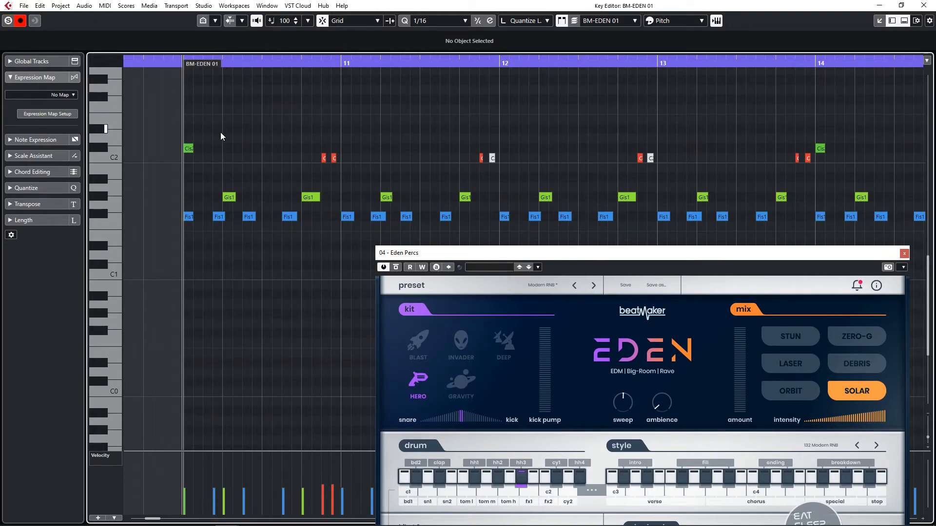
pyautogui.press('space')
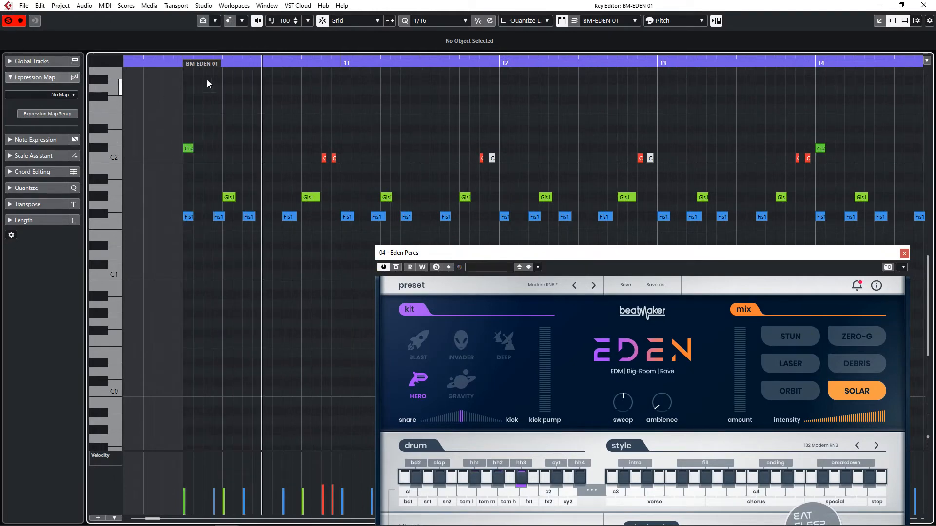
pyautogui.click(230, 20)
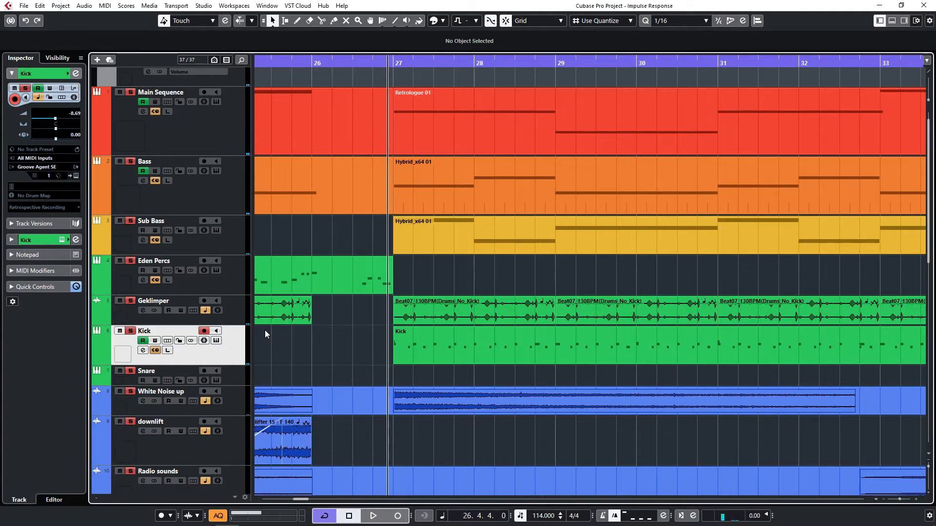
# Show the Kick track's Groove Agent SE beside its part in the Key Editor, play it from bar 27, and close the editor
pyautogui.click(75, 175)
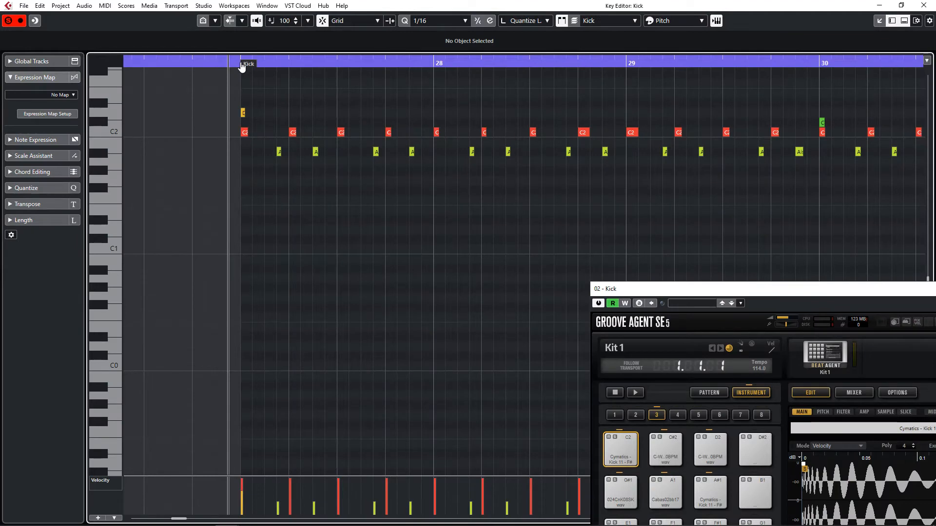
pyautogui.click(240, 65)
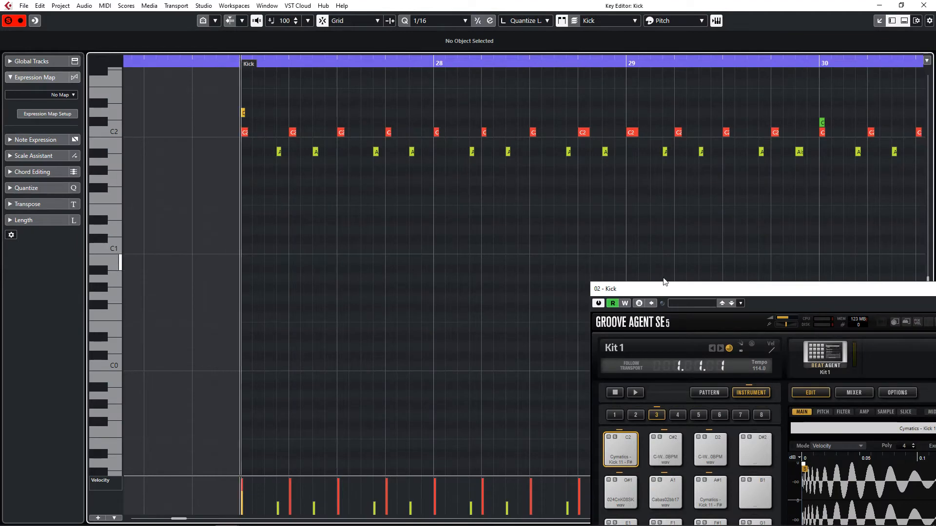
pyautogui.moveTo(659, 295); pyautogui.dragTo(551, 181)
pyautogui.press('space')
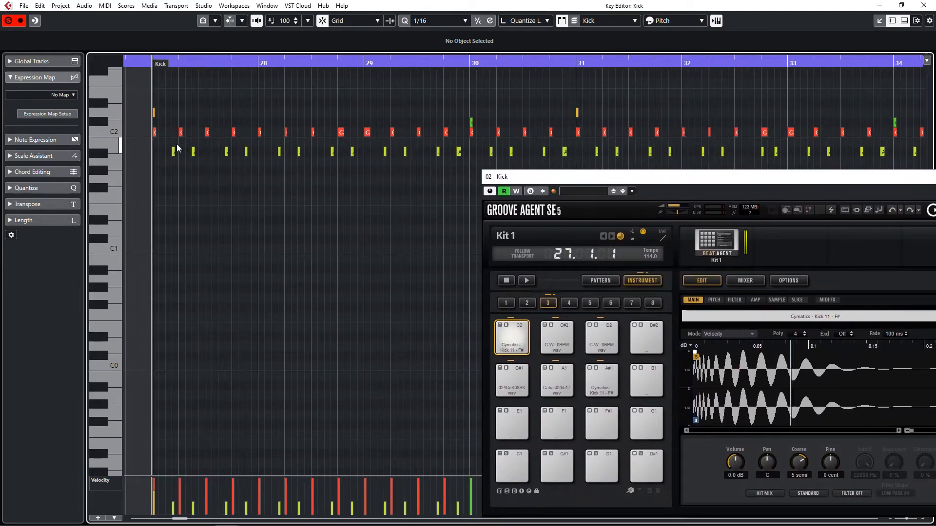
pyautogui.press('g')
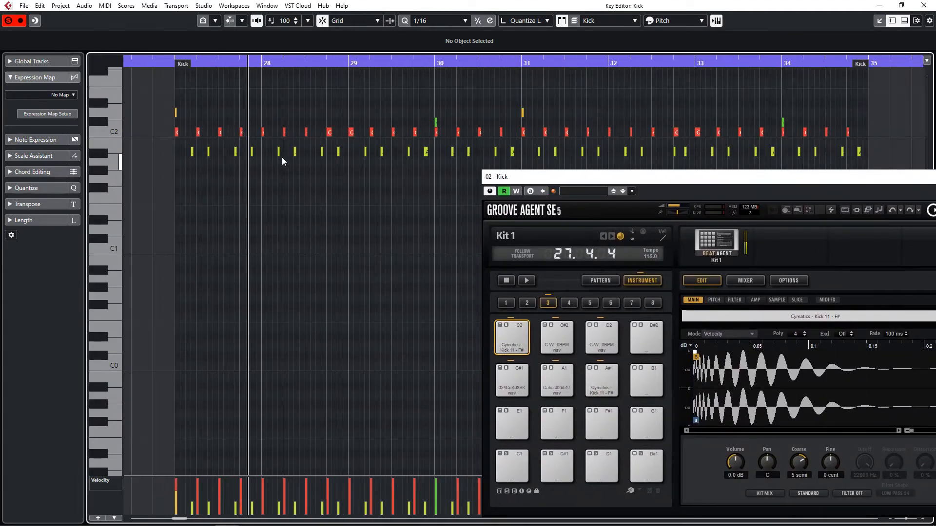
pyautogui.press('space')
pyautogui.hotkey('ctrl', 'w')
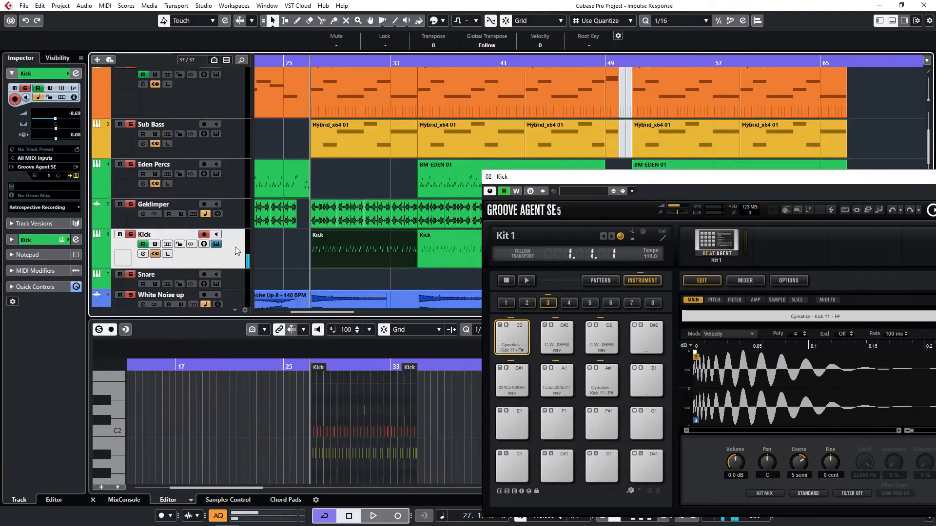
# View the Kick channel's insert and sidechain sends in its channel settings beside Groove Agent SE, and close the channel settings
pyautogui.click(75, 74)
pyautogui.moveTo(434, 112); pyautogui.dragTo(283, 70)
pyautogui.moveTo(572, 177); pyautogui.dragTo(659, 246)
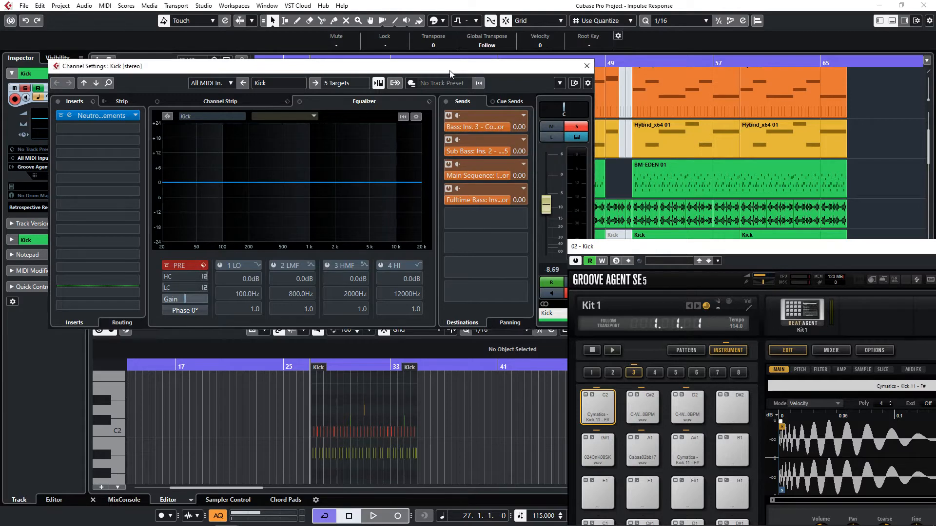
pyautogui.moveTo(529, 70); pyautogui.dragTo(527, 95)
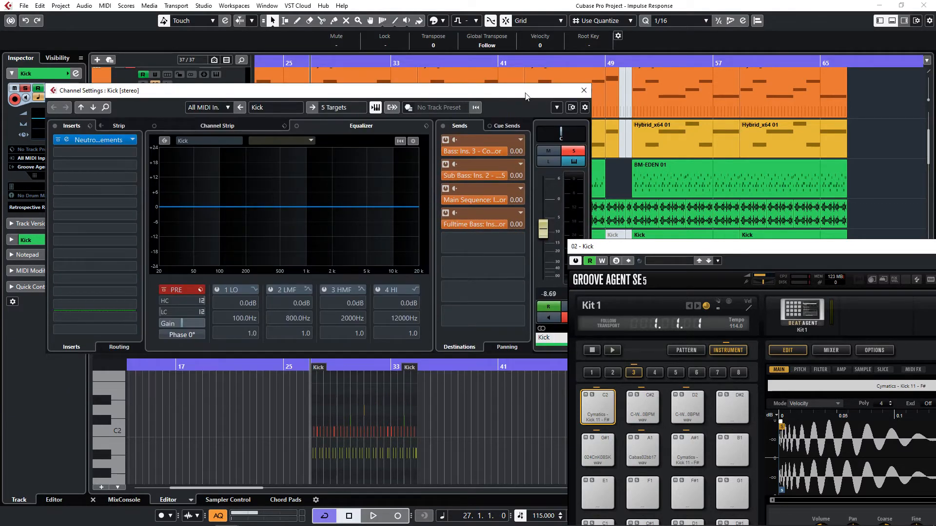
pyautogui.click(583, 90)
# Play the arrangement from bar 27 while looking over the tracks, with the Sub Bass track selected, and stop playback
pyautogui.press('space')
pyautogui.click(405, 190)
pyautogui.scroll(-2, 364, 208)
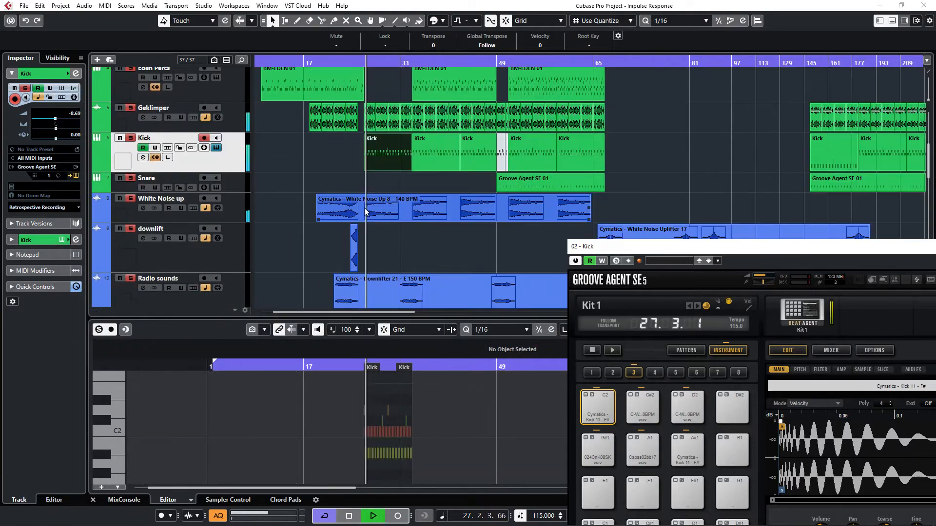
pyautogui.scroll(2, 378, 187)
pyautogui.scroll(3, 378, 187)
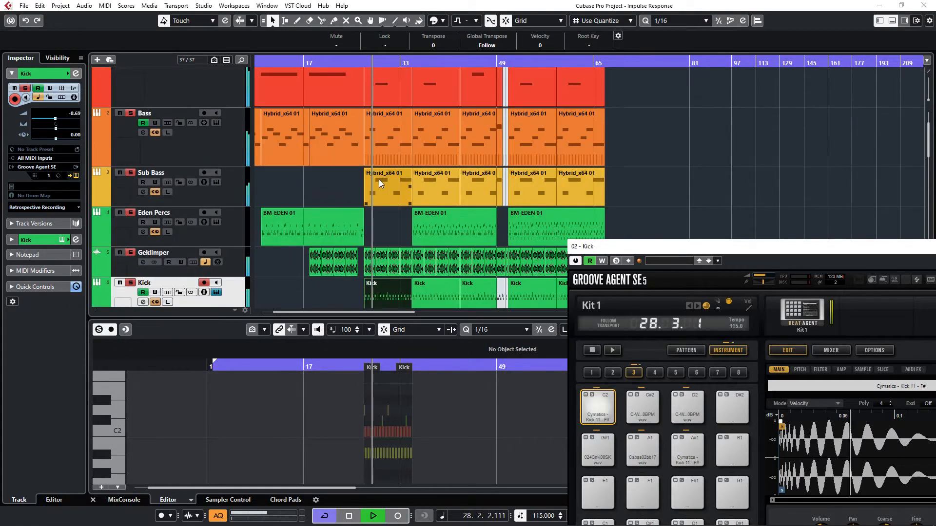
pyautogui.scroll(3, 379, 179)
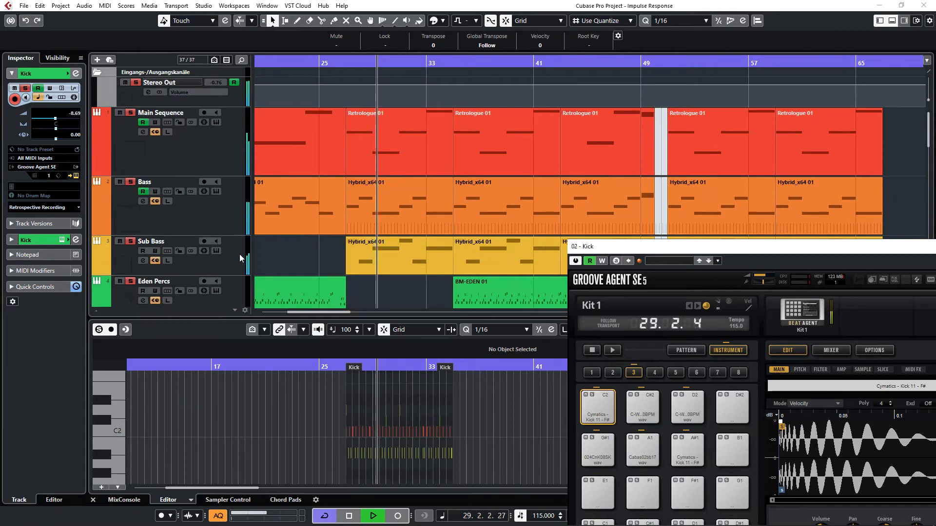
pyautogui.click(207, 256)
pyautogui.scroll(-3, 388, 232)
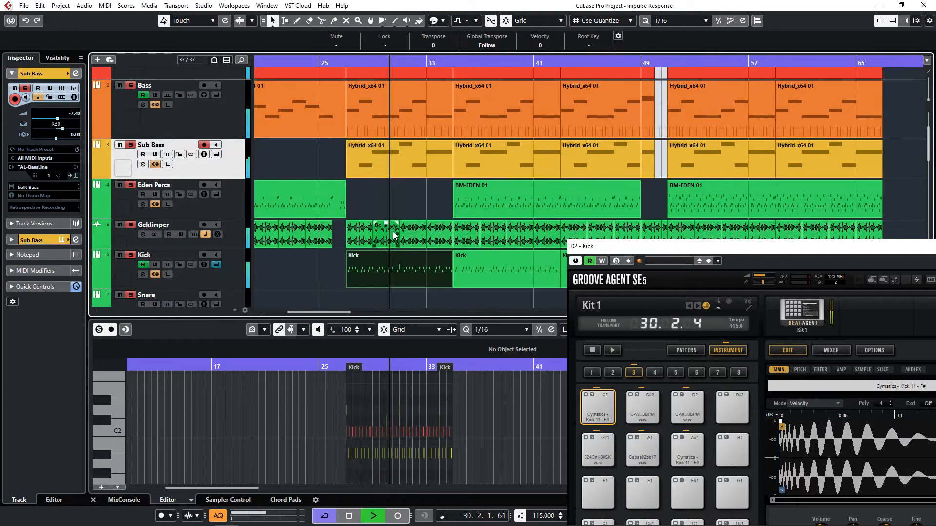
pyautogui.scroll(6, 396, 224)
pyautogui.click(395, 199)
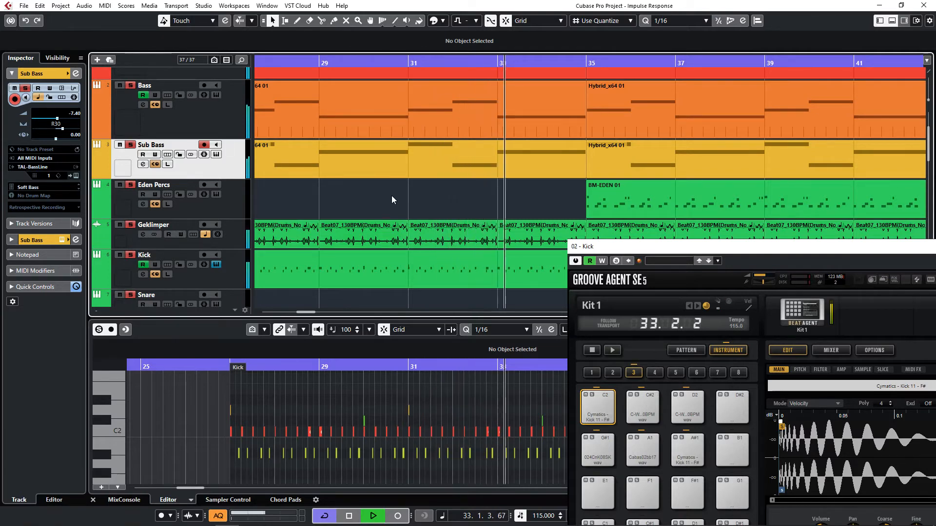
pyautogui.scroll(-5, 394, 193)
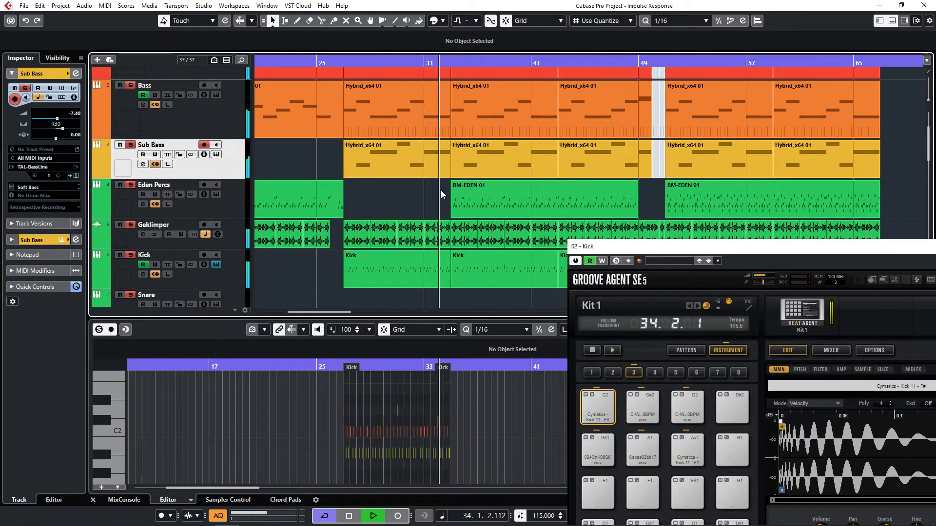
pyautogui.press('space')
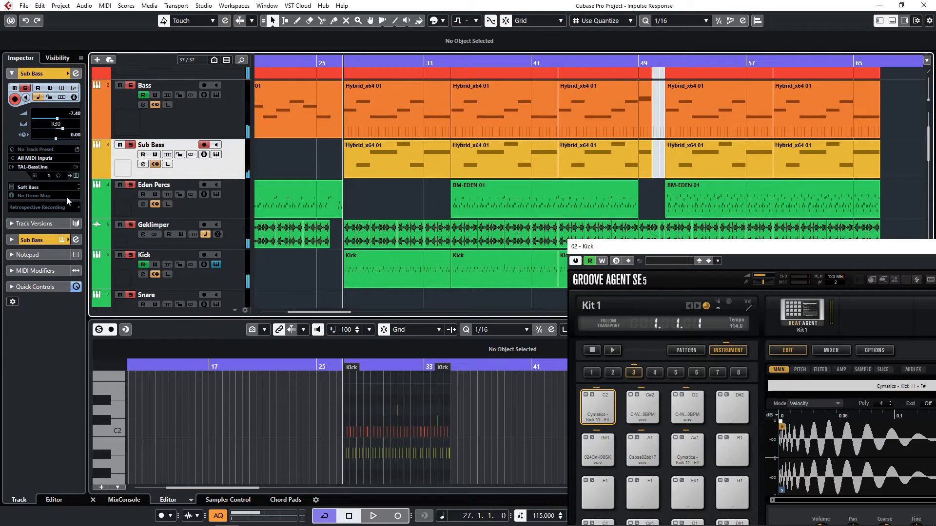
# Examine the Sub Bass track's TAL-BassLine instrument and the notes of its first Hybrid_x64 01 part, leaving the instrument window open
pyautogui.click(44, 238)
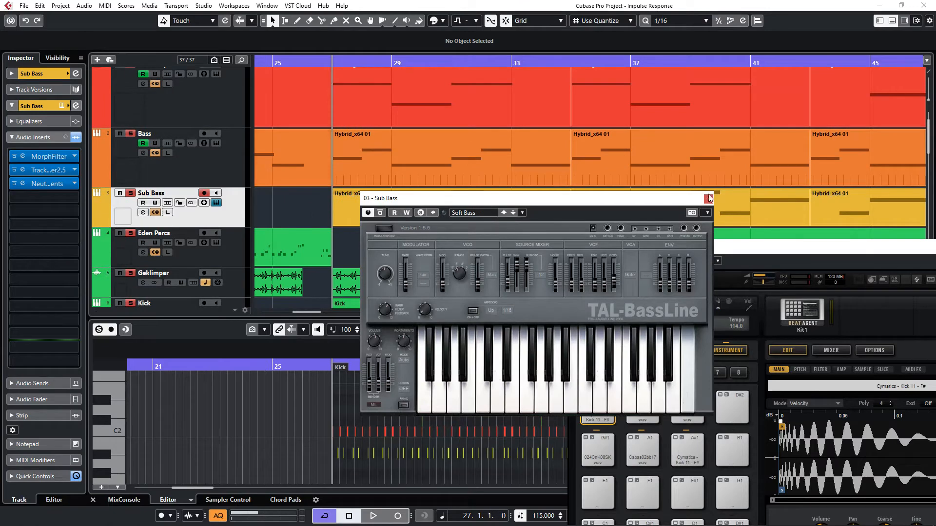
pyautogui.click(708, 198)
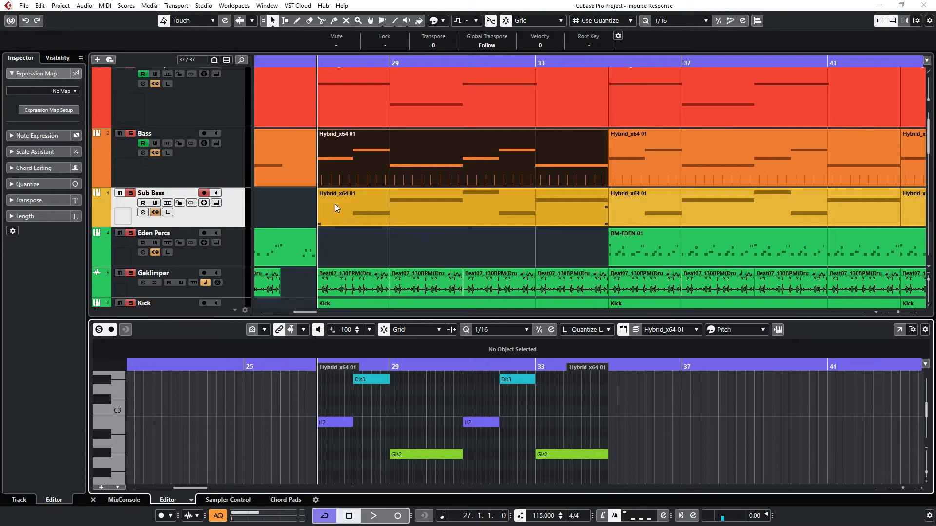
pyautogui.click(335, 203)
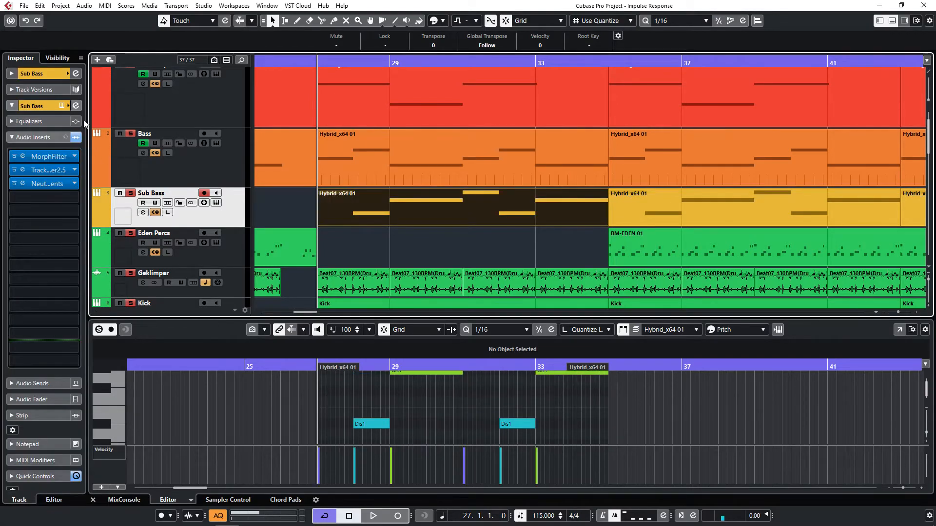
pyautogui.click(62, 105)
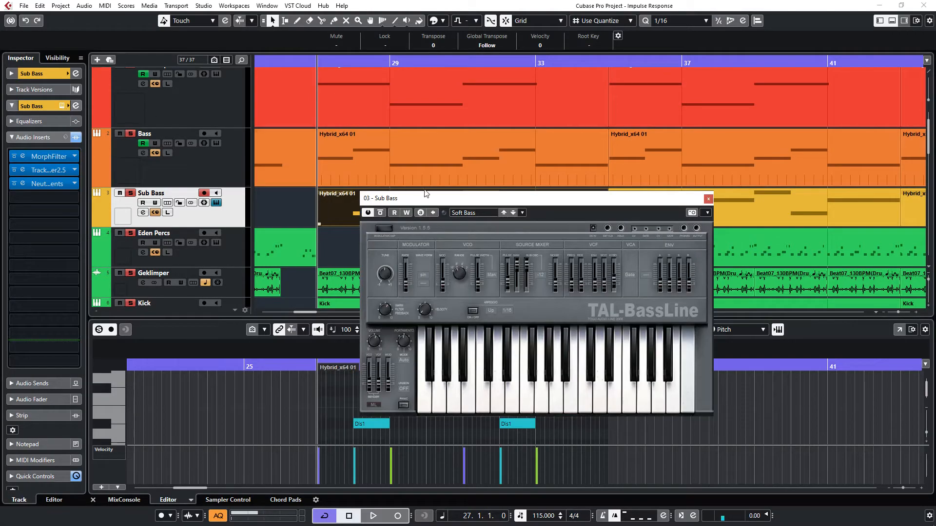
# Sound a few notes on the Sub Bass track's TAL-BassLine keyboard and view its preset list
pyautogui.moveTo(425, 193); pyautogui.dragTo(393, 145)
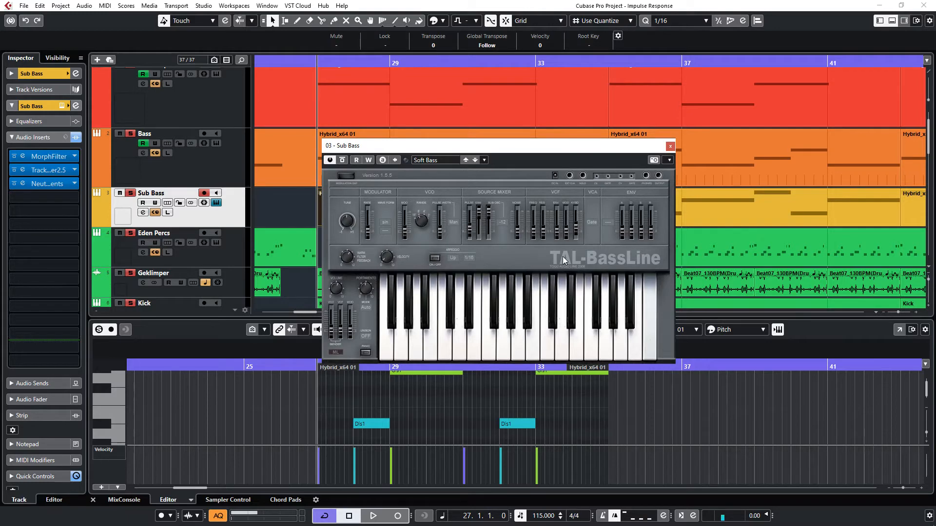
pyautogui.click(501, 321)
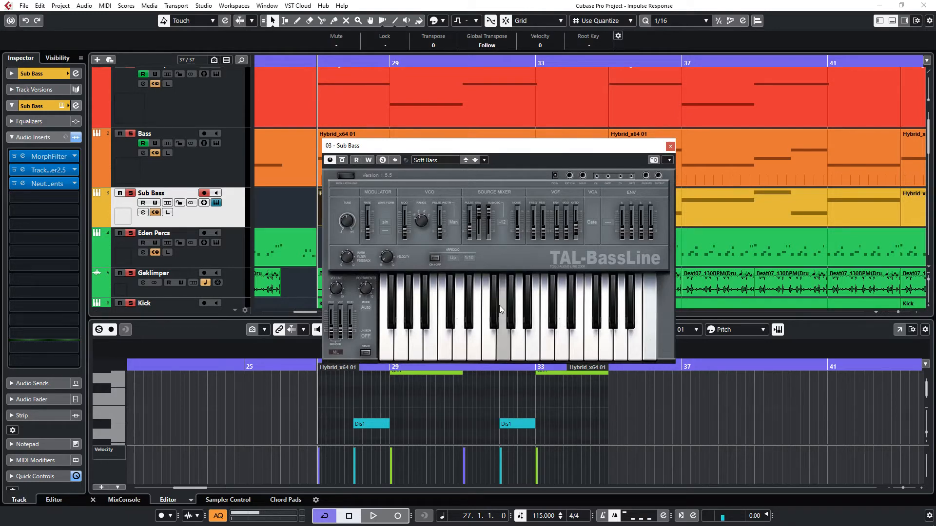
pyautogui.click(431, 338)
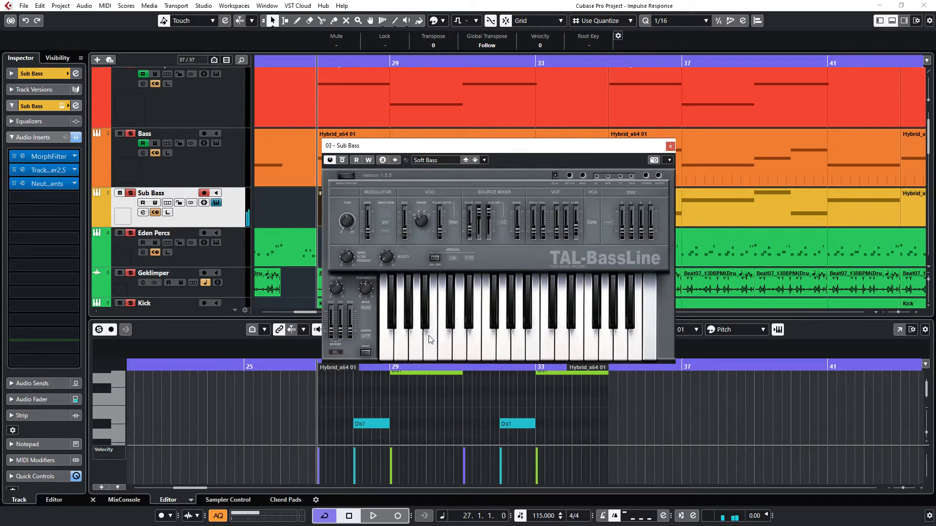
pyautogui.click(425, 160)
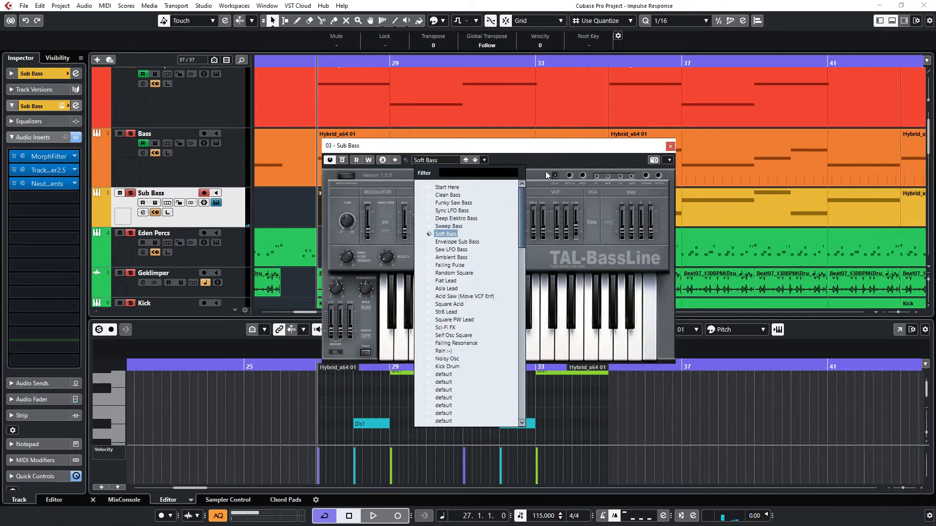
pyautogui.moveTo(542, 151); pyautogui.dragTo(595, 146)
# Show the MorphFilter insert of the Sub Bass track beside its TAL-BassLine instrument
pyautogui.click(48, 156)
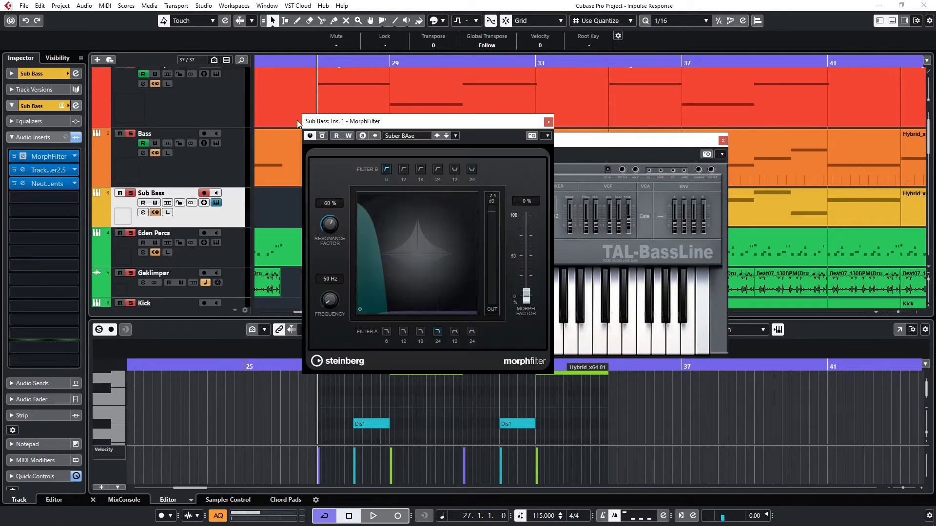
pyautogui.moveTo(414, 122); pyautogui.dragTo(447, 107)
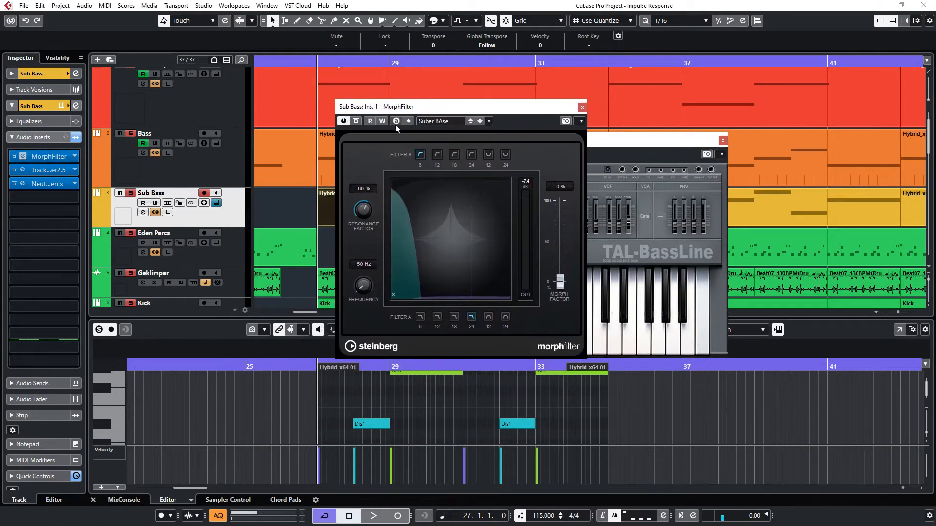
pyautogui.scroll(-1, 170, 219)
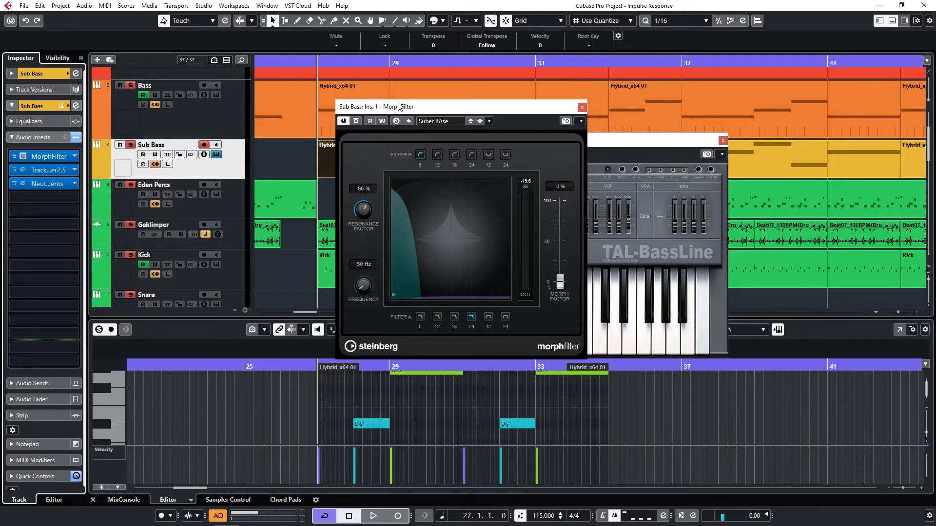
pyautogui.click(306, 159)
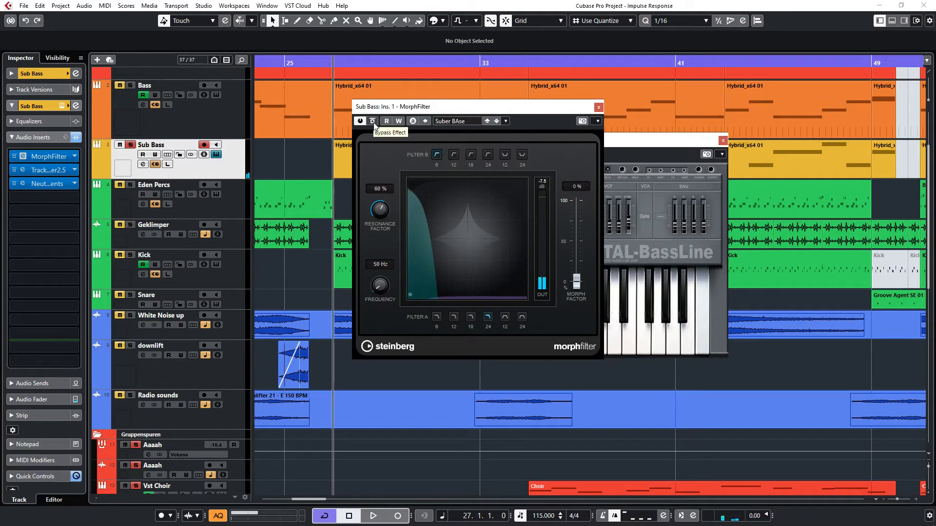
# Compare the Sub Bass from bar 27 with MorphFilter bypassed and with it active
pyautogui.click(374, 125)
pyautogui.press('space')
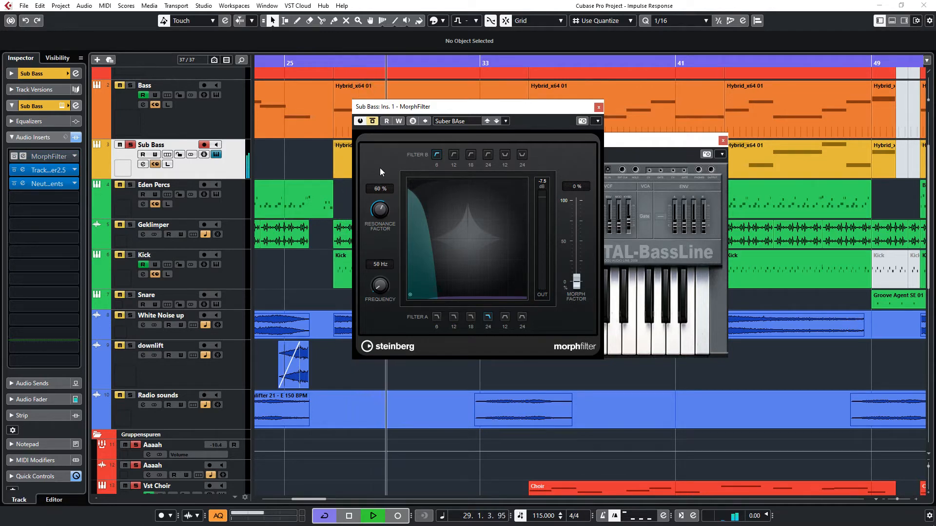
pyautogui.press('space')
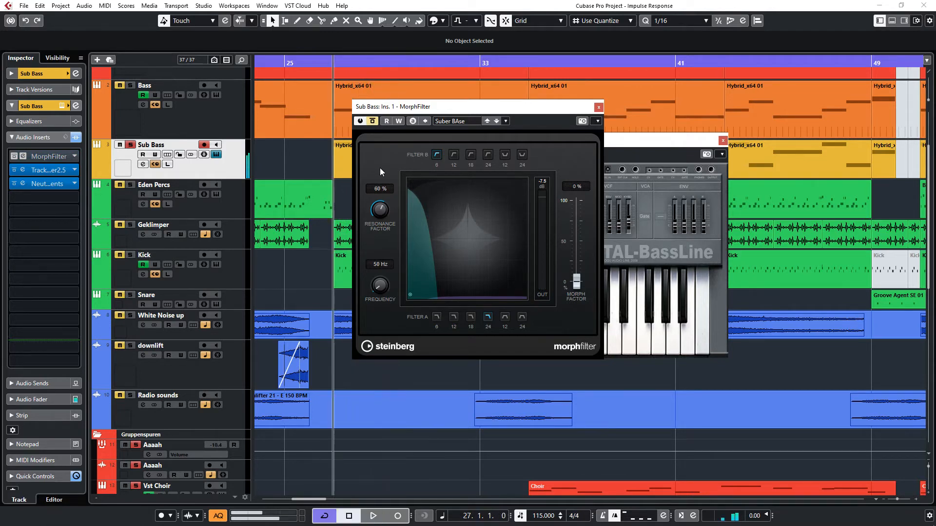
pyautogui.click(373, 121)
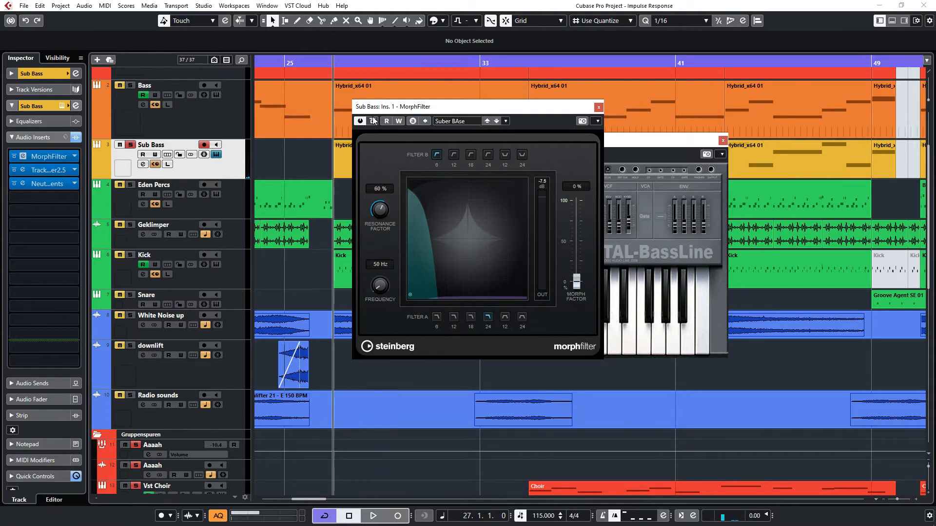
pyautogui.press('space')
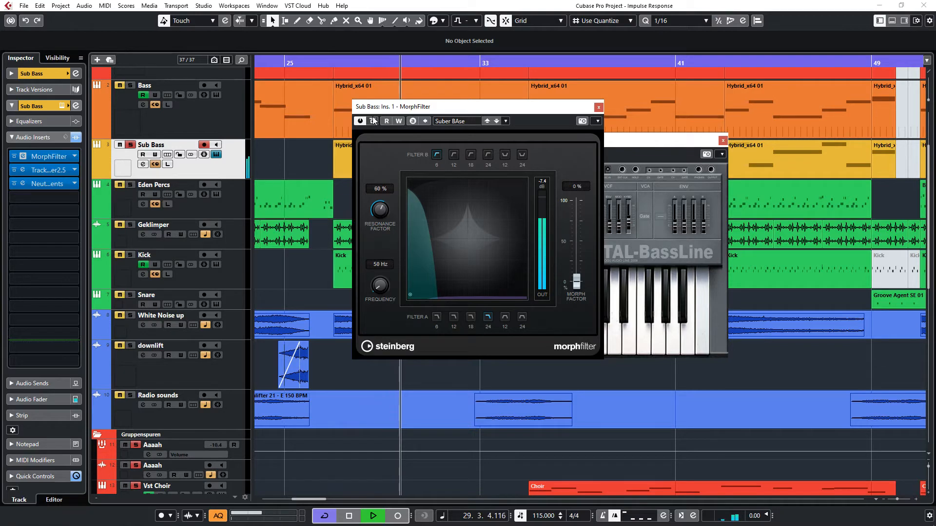
pyautogui.press('space')
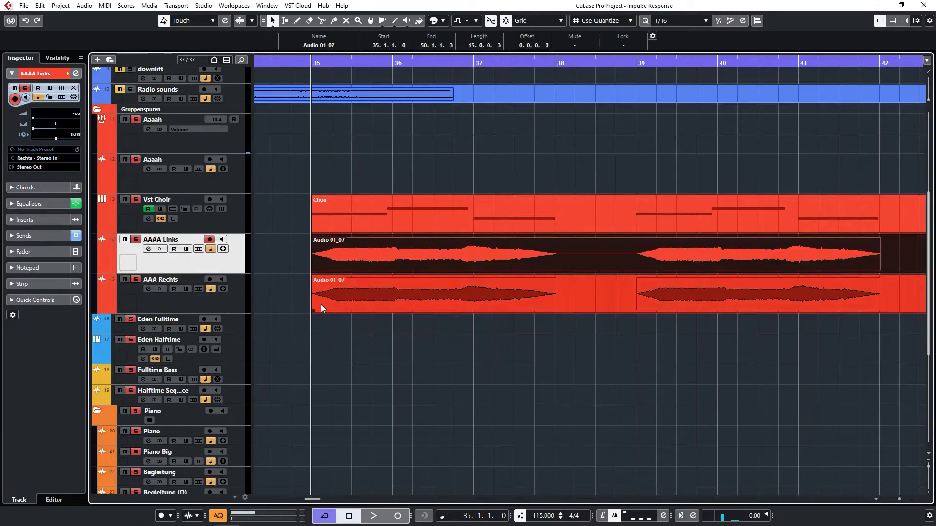
# Select all the Choir and Audio 01_07 parts on the Vst Choir, AAAA Links and AAA Rechts tracks
pyautogui.scroll(-2, 315, 355)
pyautogui.click(315, 354)
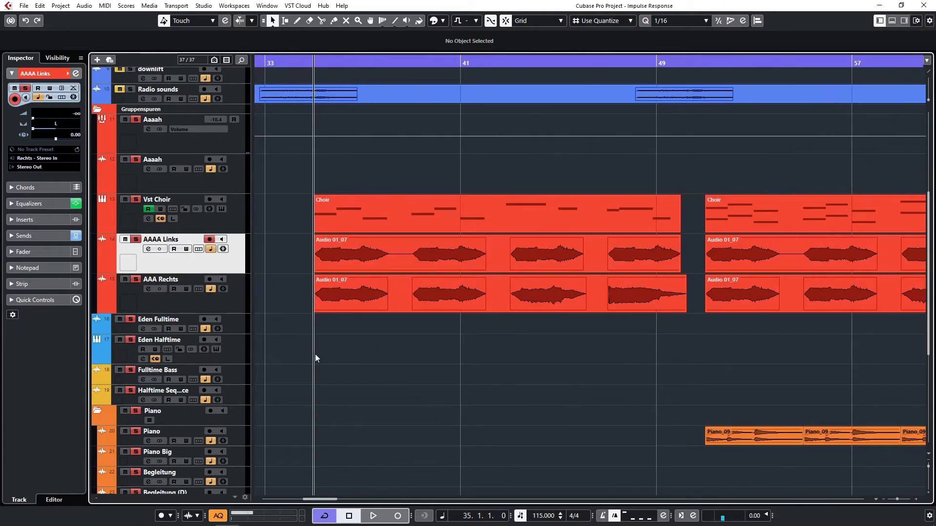
pyautogui.scroll(-2, 315, 354)
pyautogui.scroll(-1, 316, 353)
pyautogui.scroll(-1, 316, 352)
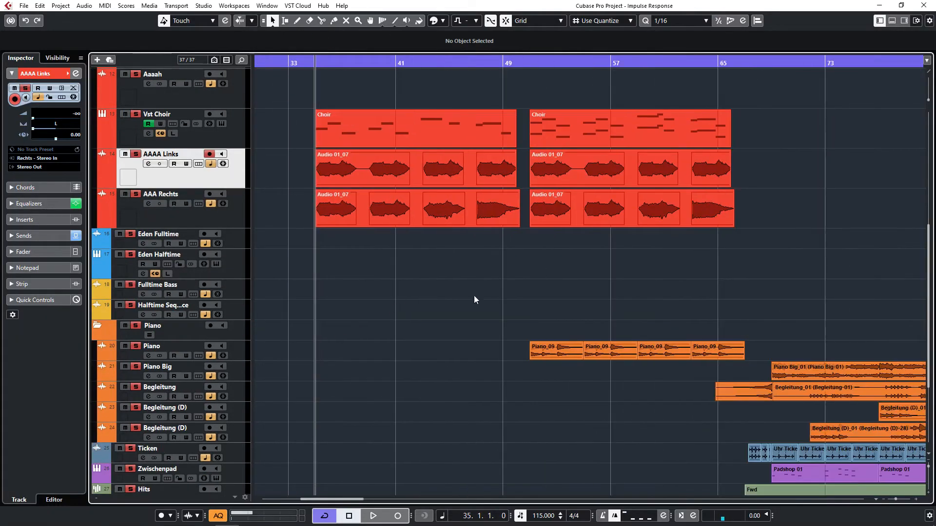
pyautogui.moveTo(276, 275); pyautogui.dragTo(705, 128)
pyautogui.scroll(1, 425, 251)
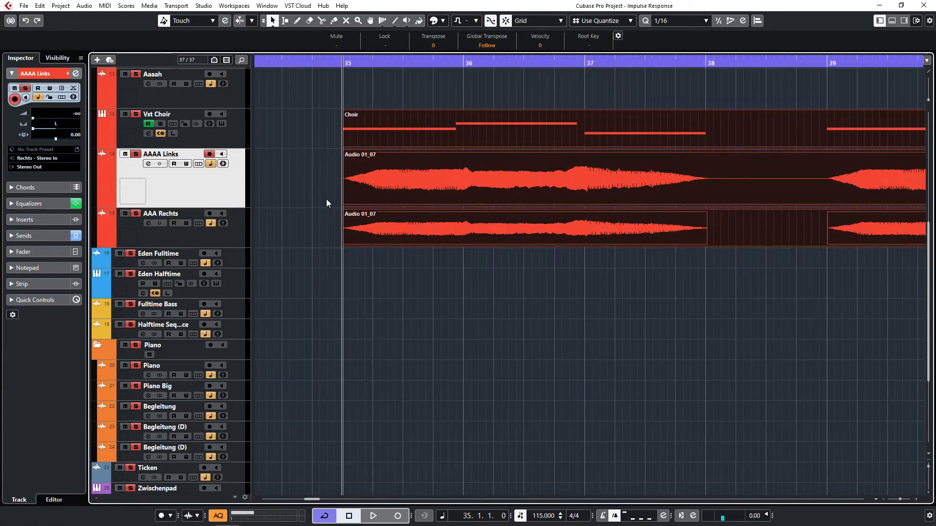
pyautogui.scroll(-2, 326, 200)
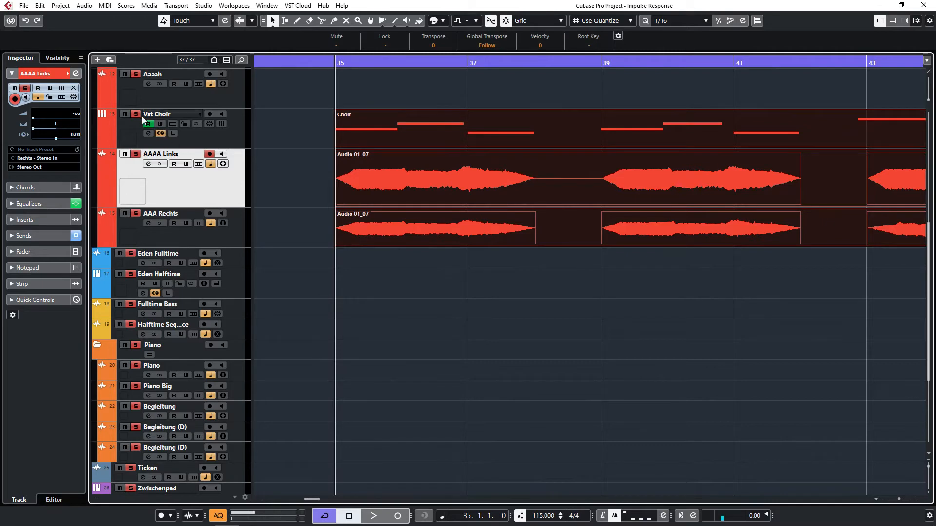
# Mute the Vst Choir track and play the AAAA Links and AAA Rechts parts from bar 35 in the Audio Part Editor
pyautogui.click(123, 113)
pyautogui.click(138, 229)
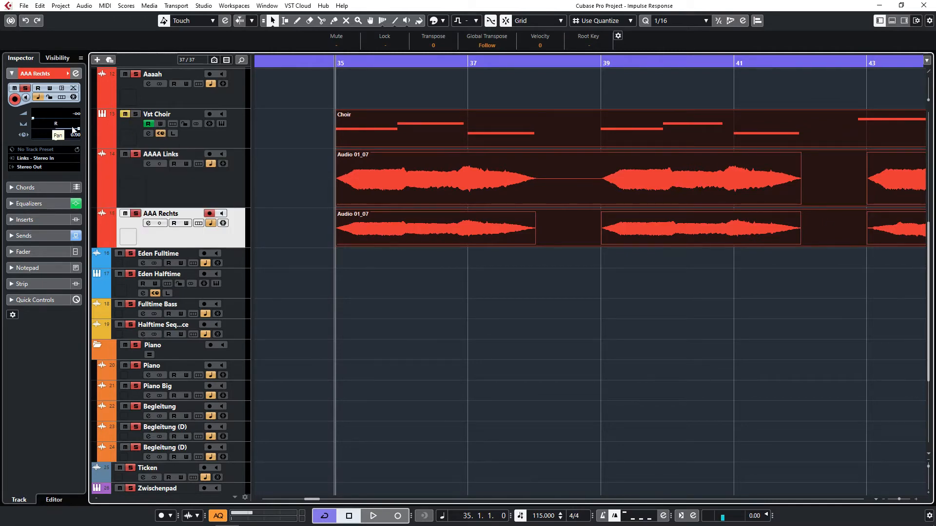
pyautogui.click(113, 168)
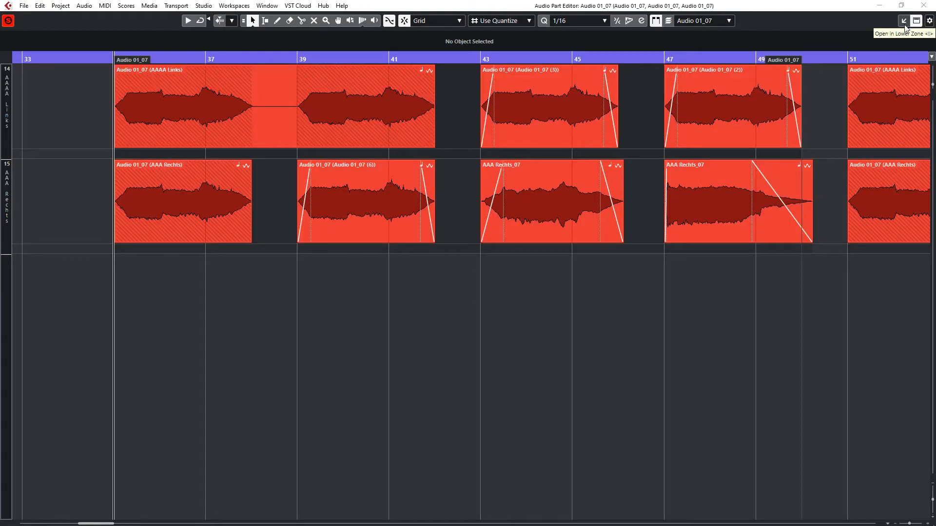
pyautogui.scroll(9, 167, 112)
pyautogui.scroll(-6, 131, 130)
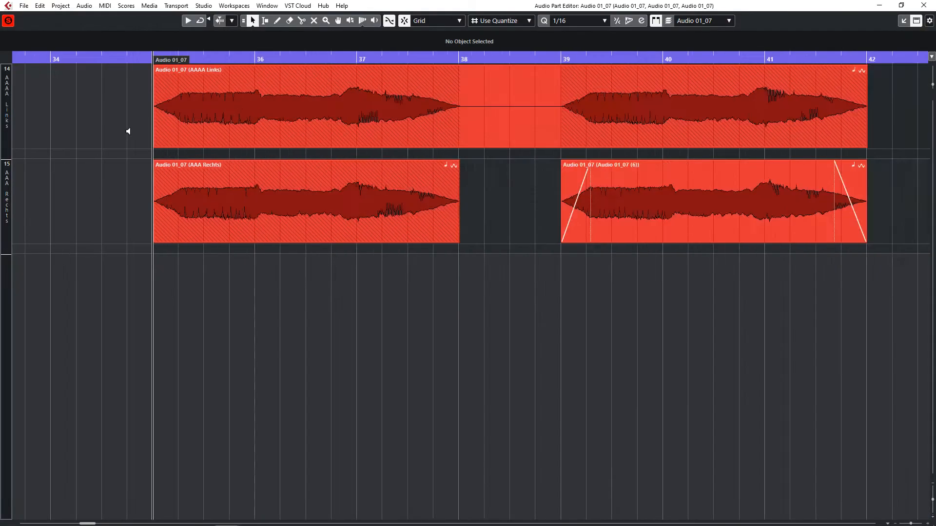
pyautogui.press('space')
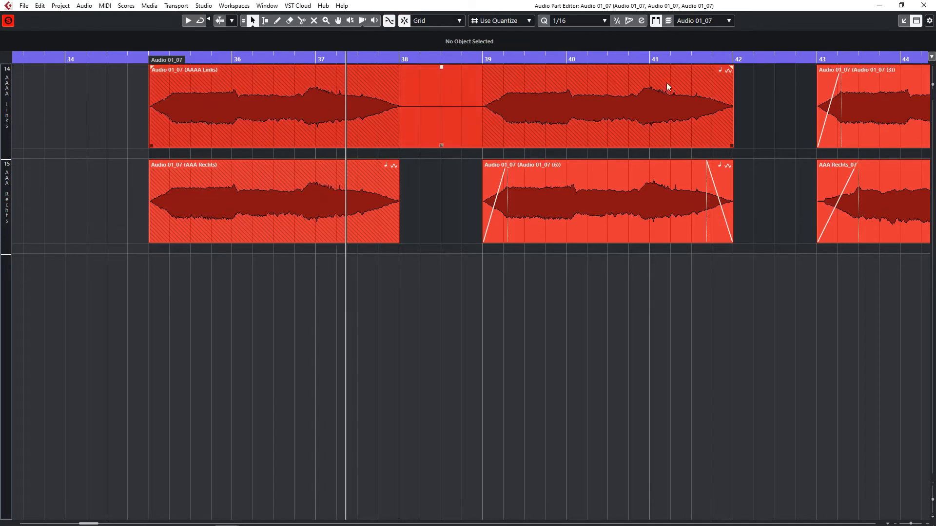
# Dock the Audio Part Editor in the lower zone so the choir tracks show above it
pyautogui.click(904, 21)
pyautogui.click(301, 214)
pyautogui.scroll(2, 179, 195)
pyautogui.press('h')
# Show the Renaissance Axx and Compressor inserts of the Aaaah group channel side by side
pyautogui.click(233, 115)
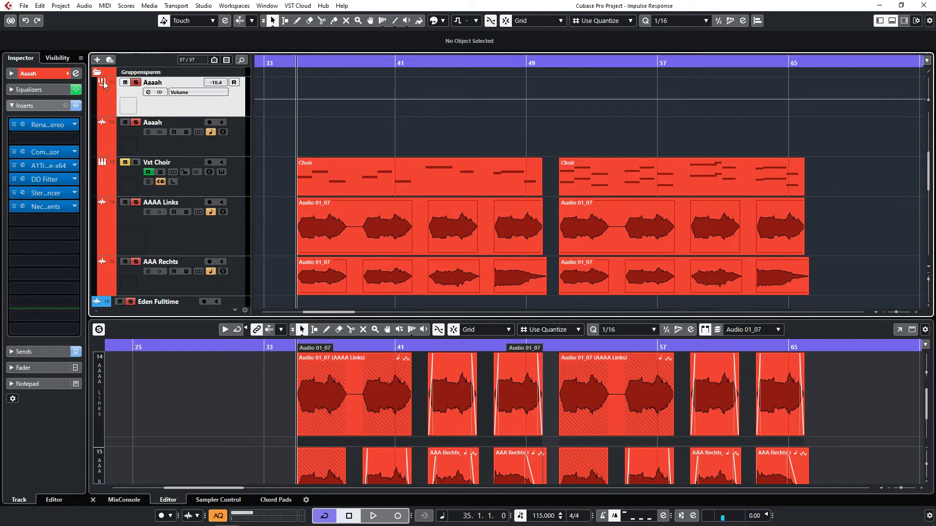
pyautogui.click(57, 125)
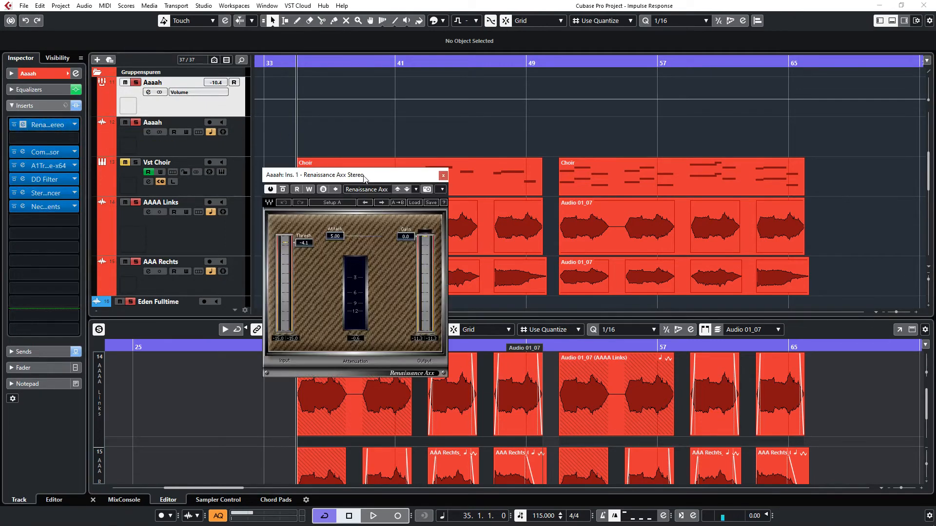
pyautogui.moveTo(363, 178); pyautogui.dragTo(366, 119)
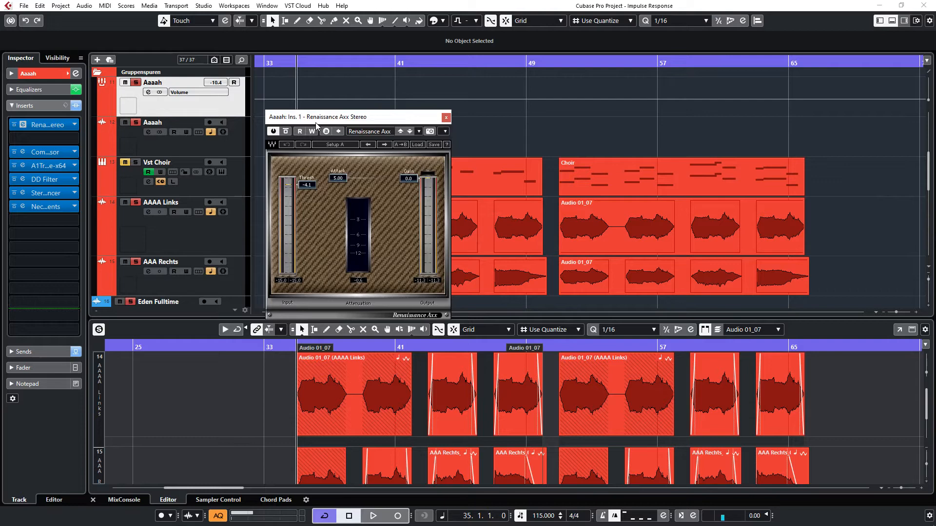
pyautogui.click(300, 185)
pyautogui.click(41, 154)
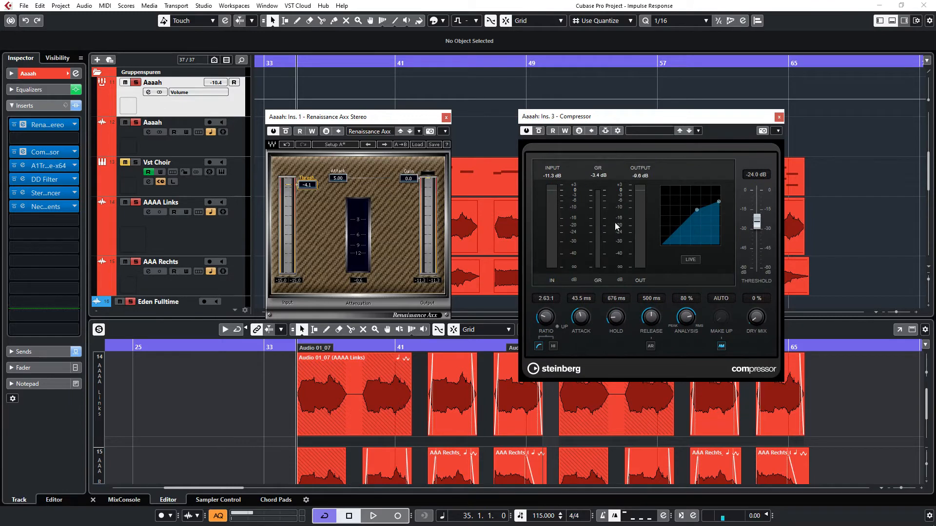
# Show the Aaaah group's A1TriggerGate, DD Filter and StereoEnhancer inserts alongside the ones already open
pyautogui.click(34, 166)
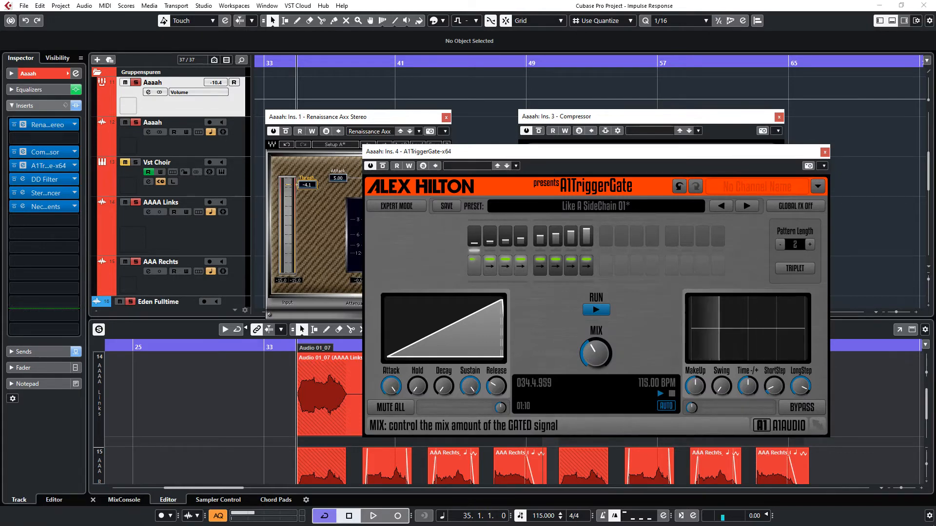
pyautogui.moveTo(591, 355); pyautogui.dragTo(591, 359)
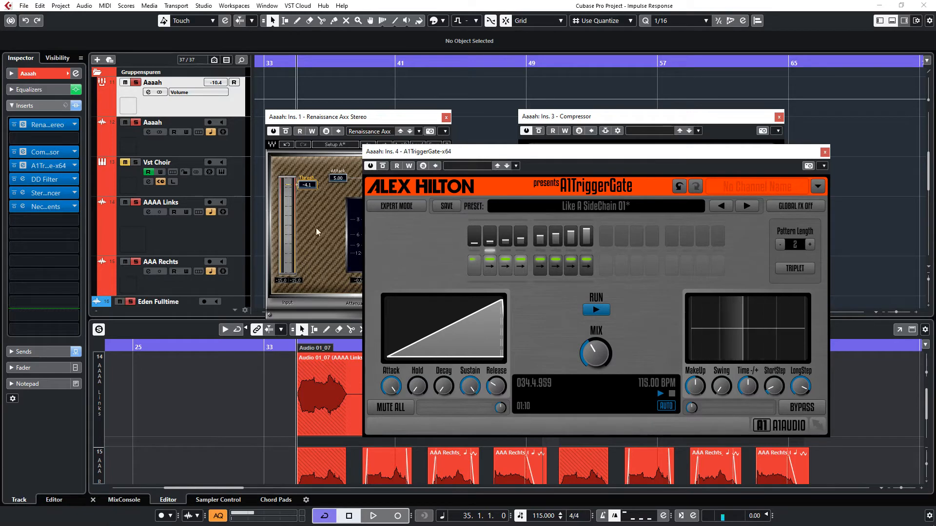
pyautogui.click(42, 180)
pyautogui.click(44, 192)
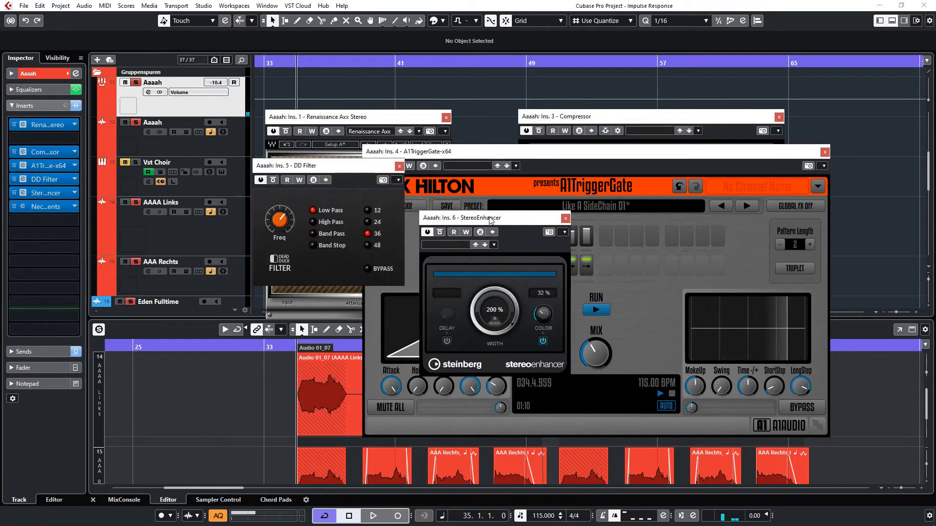
pyautogui.moveTo(434, 218); pyautogui.dragTo(427, 131)
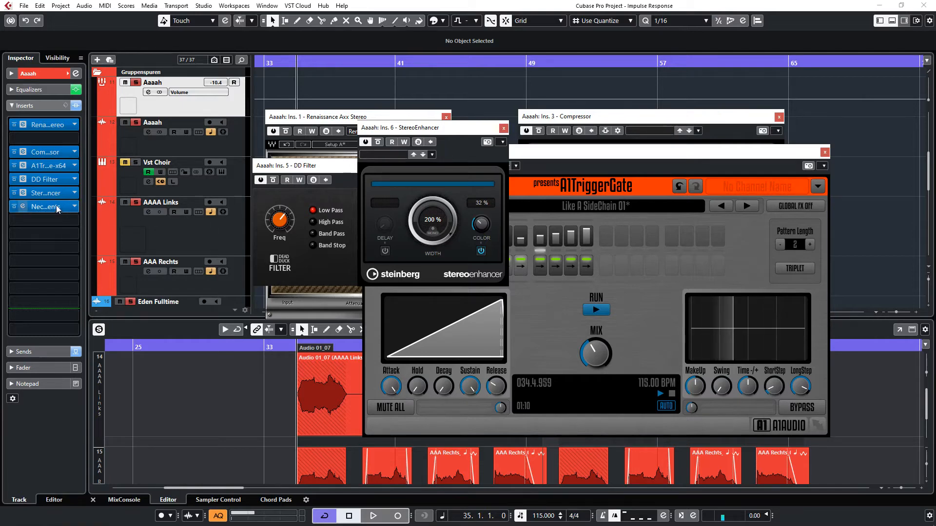
# Play the vocals from bar 35 with the Aaaah group's insert windows open, and open its last insert
pyautogui.press('space')
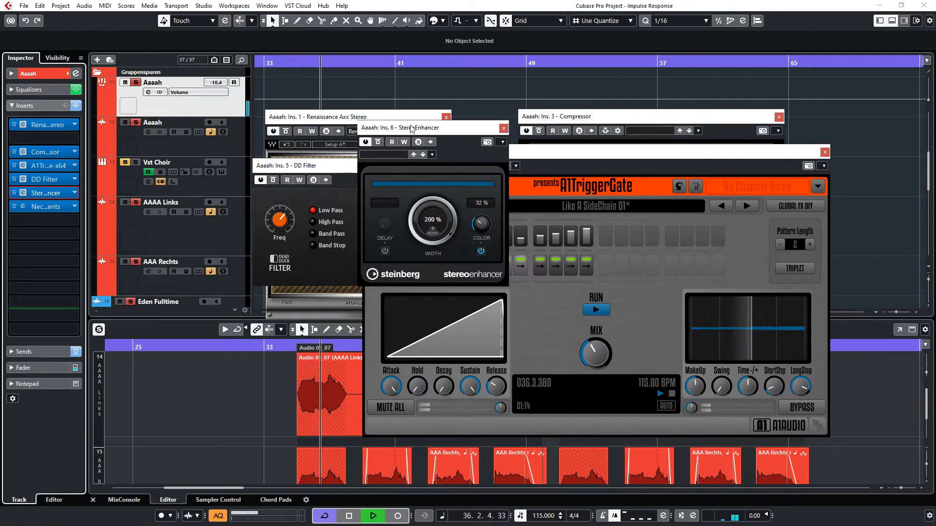
pyautogui.press('space')
pyautogui.click(23, 208)
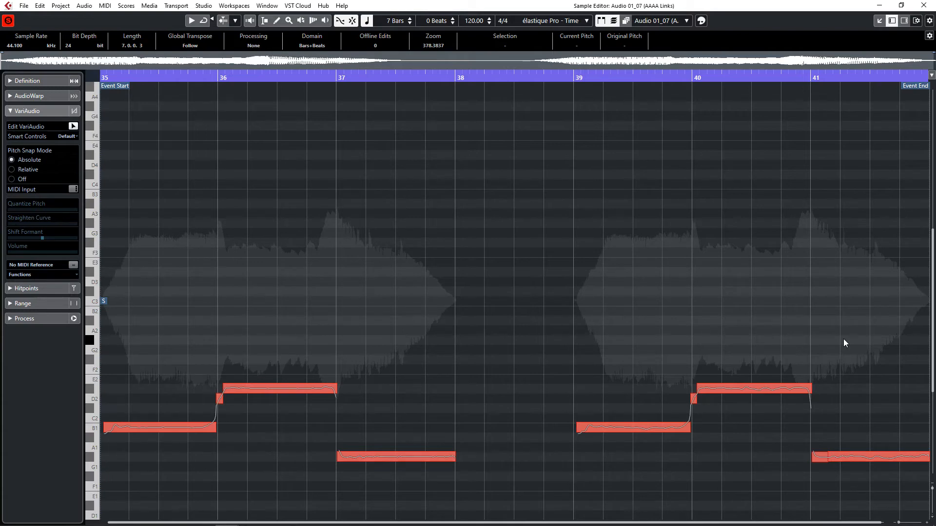
# Leave the Sample Editor and show the Vst Choir's HALion Sonic SE instrument beside the choir tracks while playing from bar 35
pyautogui.click(917, 23)
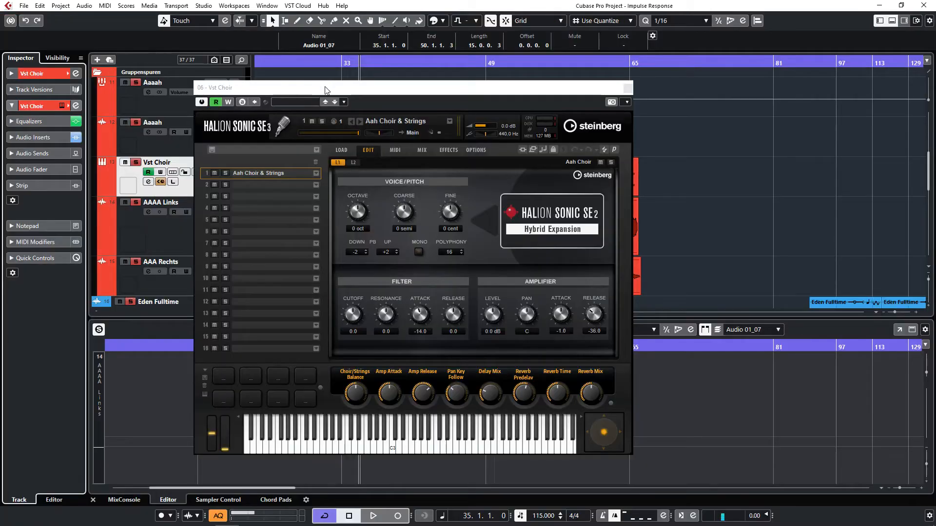
pyautogui.moveTo(324, 93); pyautogui.dragTo(379, 100)
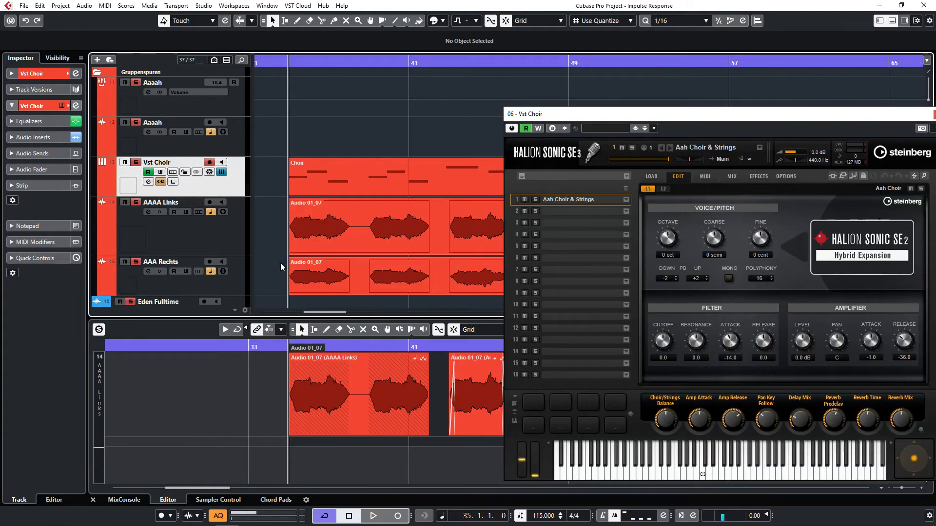
pyautogui.scroll(-3, 278, 257)
pyautogui.scroll(3, 309, 240)
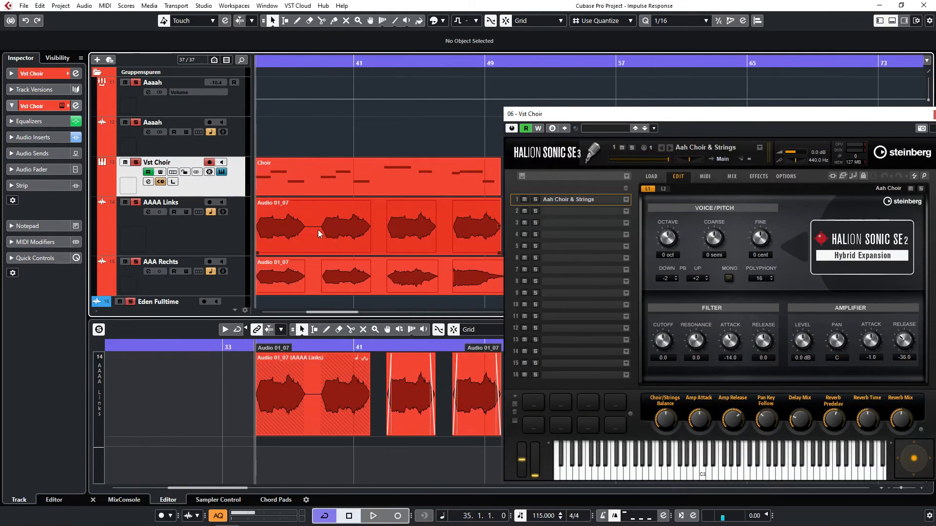
pyautogui.moveTo(835, 117); pyautogui.dragTo(705, 112)
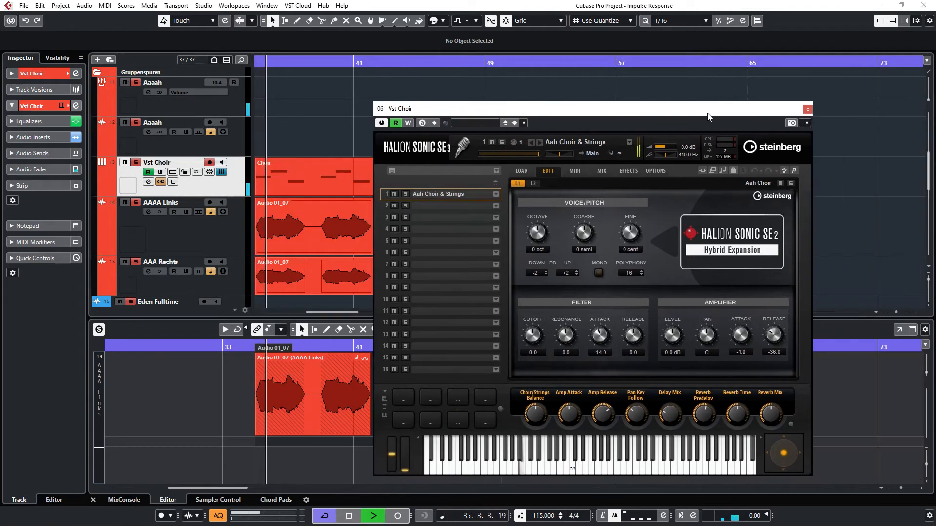
# Close the HALion Sonic SE window and play the choir and AAAA vocal parts from just before bar 43 to about bar 49
pyautogui.click(807, 111)
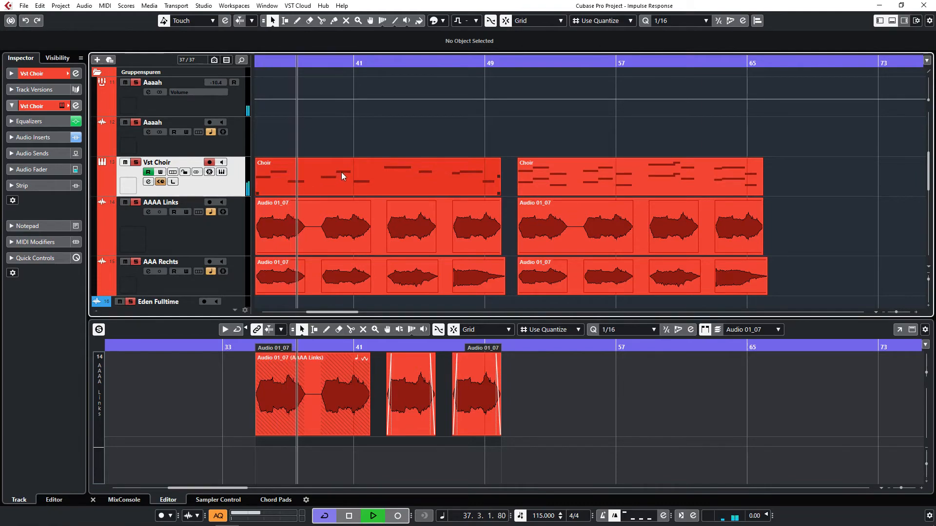
pyautogui.scroll(1, 351, 164)
pyautogui.press('space')
pyautogui.moveTo(390, 63); pyautogui.dragTo(459, 62)
pyautogui.scroll(9, 533, 134)
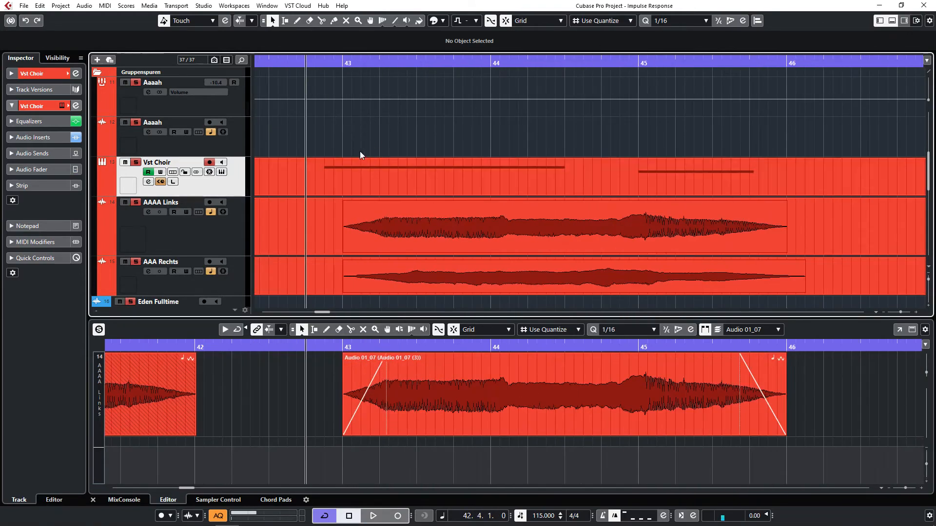
pyautogui.click(367, 168)
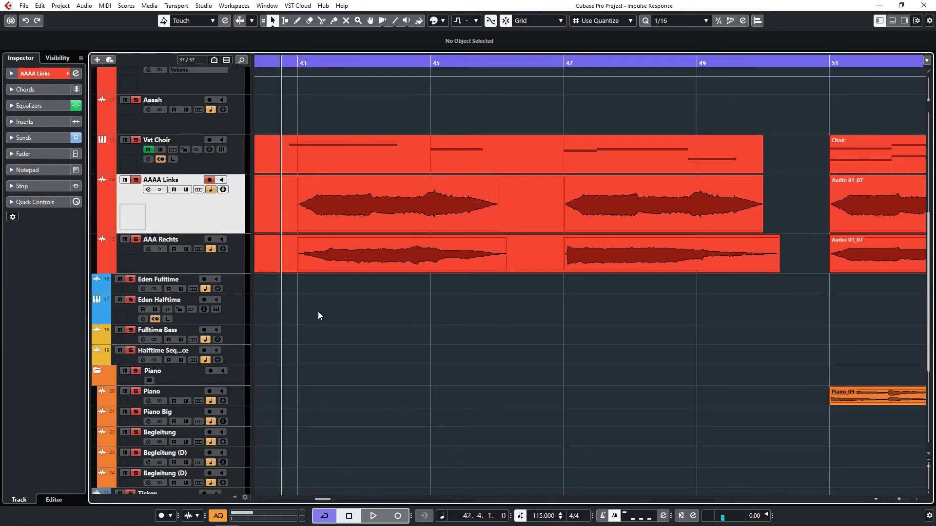
pyautogui.press('space')
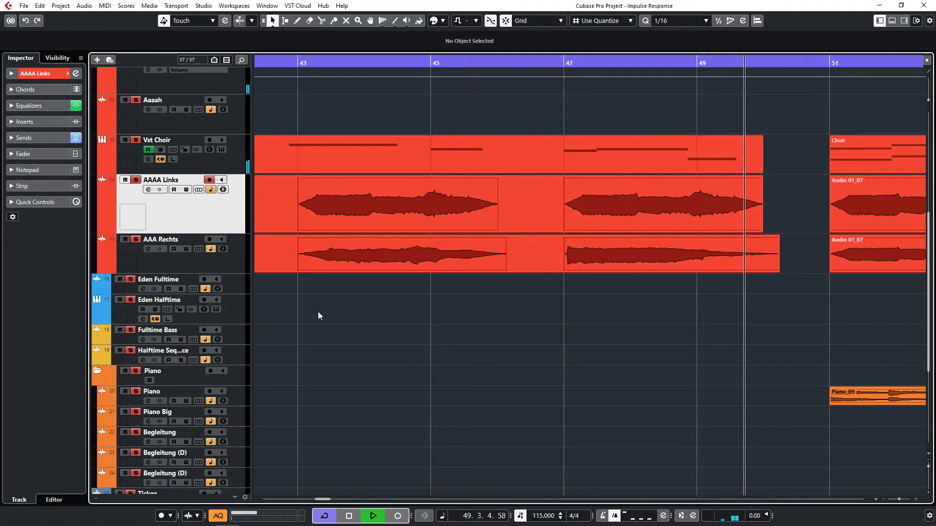
pyautogui.press('space')
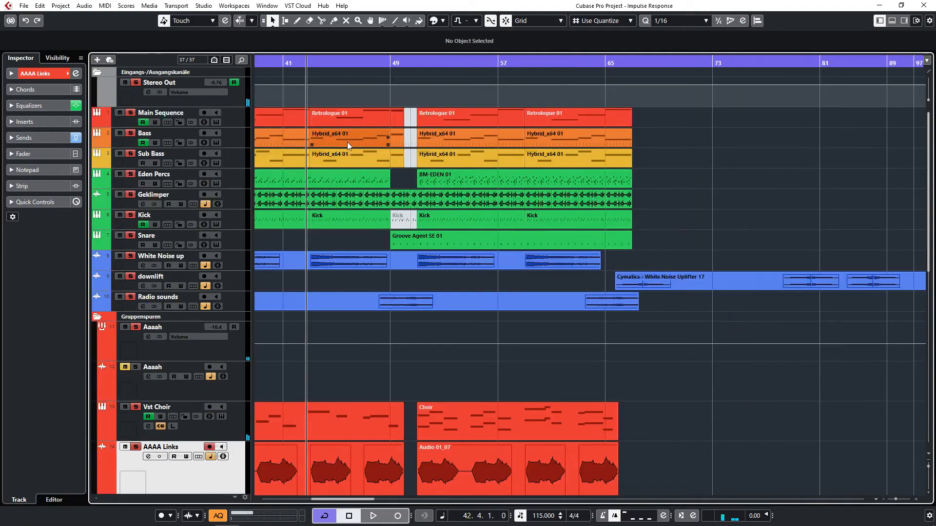
# Play the arrangement from bar 49 through the muted break into bar 51, looking over the instrument, effect and vocal tracks
pyautogui.scroll(3, 375, 154)
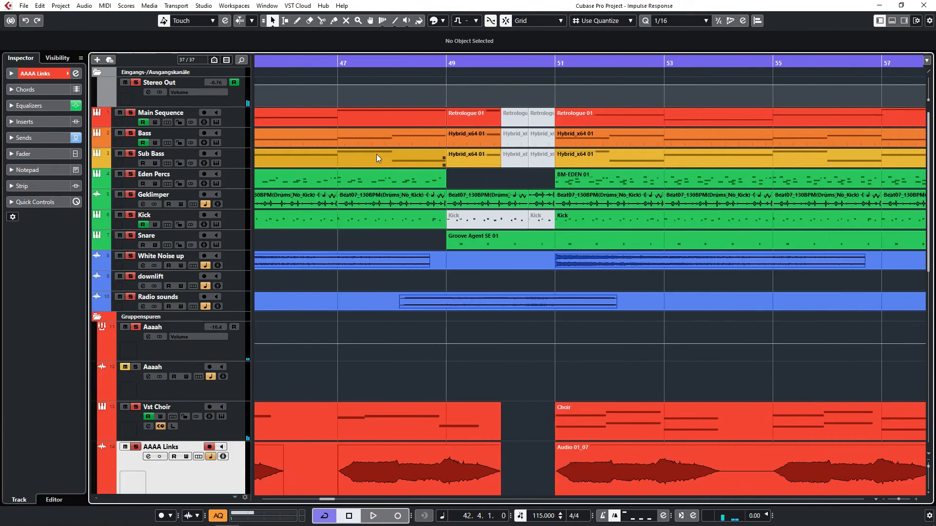
pyautogui.scroll(1, 453, 88)
pyautogui.scroll(1, 452, 83)
pyautogui.click(440, 64)
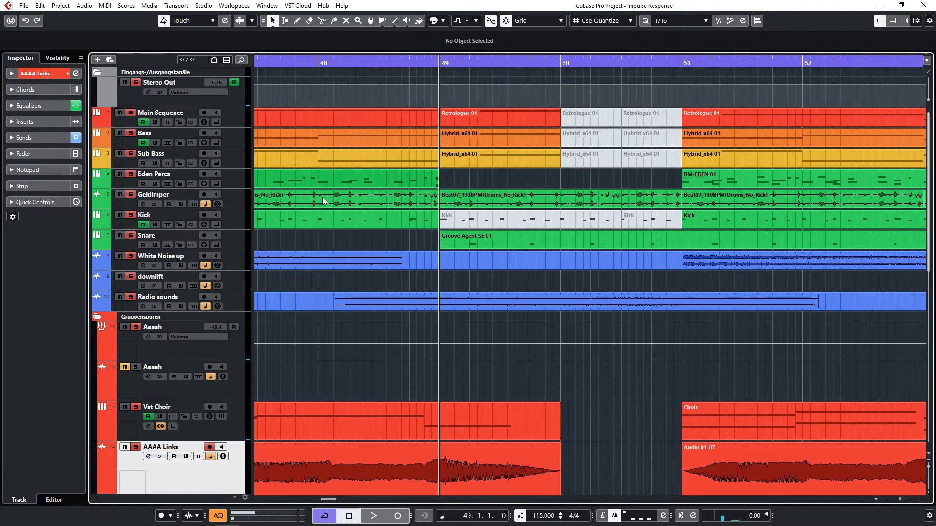
pyautogui.scroll(-3, 314, 234)
pyautogui.press('space')
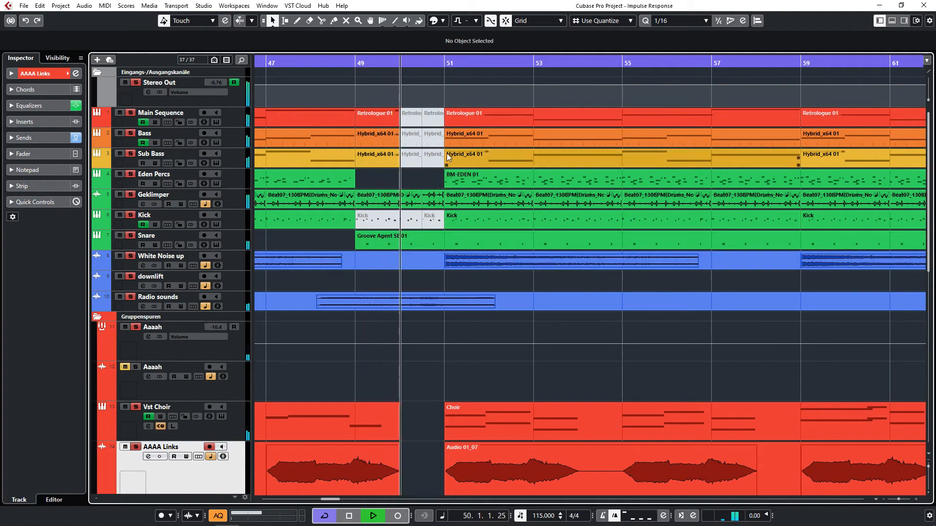
pyautogui.scroll(-2, 304, 256)
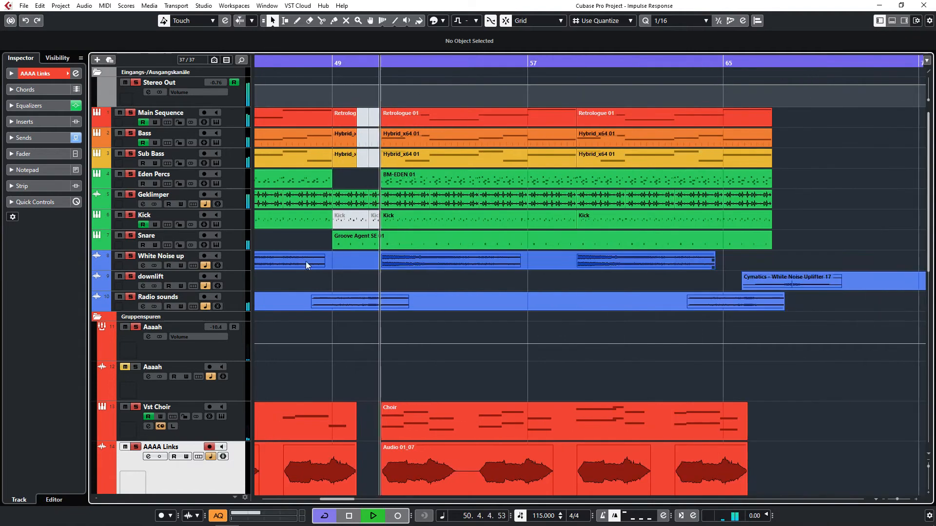
pyautogui.scroll(-3, 310, 279)
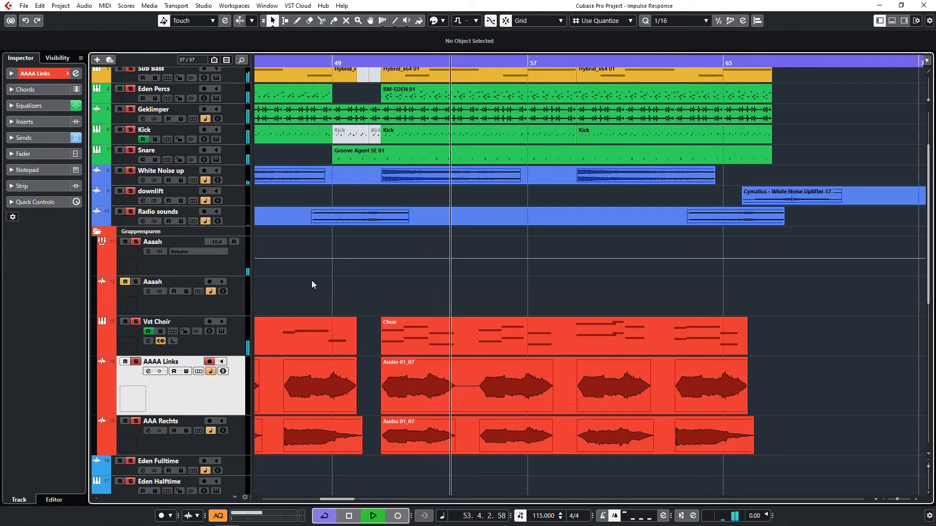
pyautogui.scroll(-2, 312, 285)
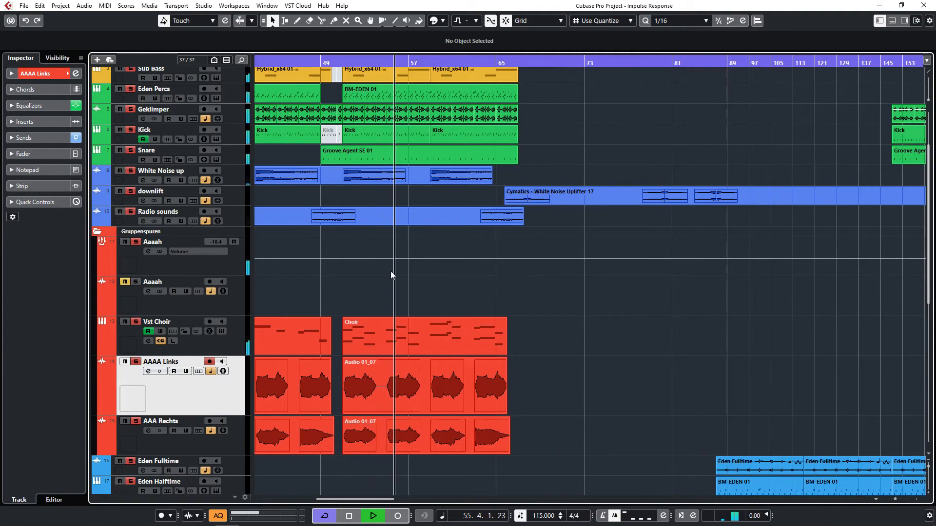
pyautogui.scroll(3, 404, 273)
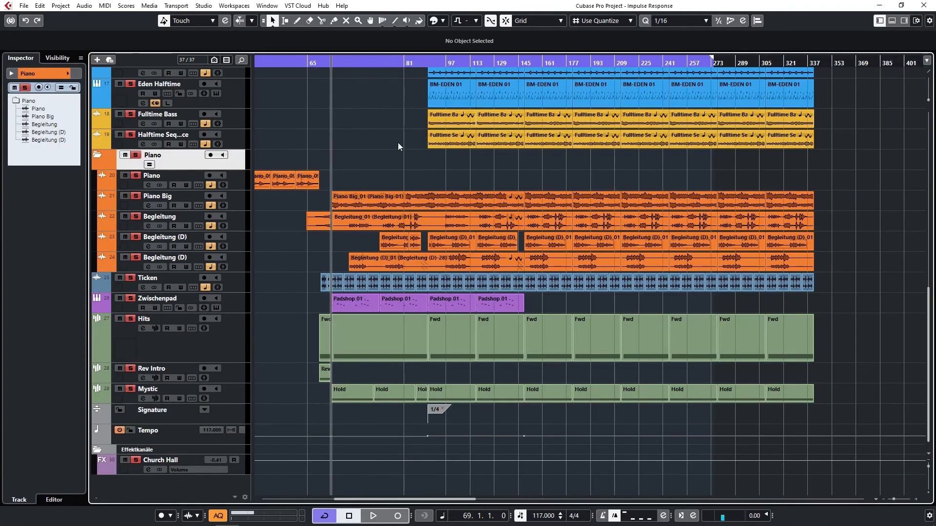
# Look over the Piano folder's tracks from bar 69 to the end of the arrangement
pyautogui.scroll(3, 382, 189)
pyautogui.scroll(-2, 387, 183)
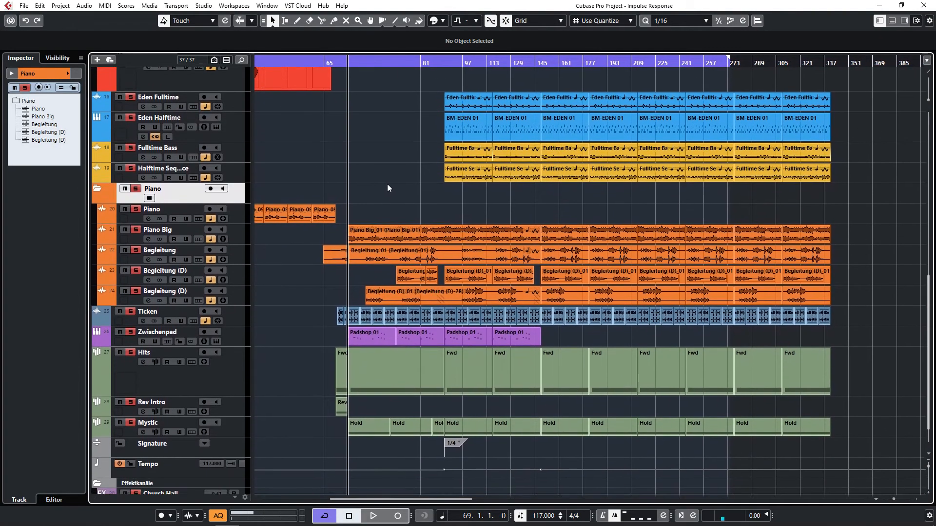
pyautogui.scroll(-1, 358, 161)
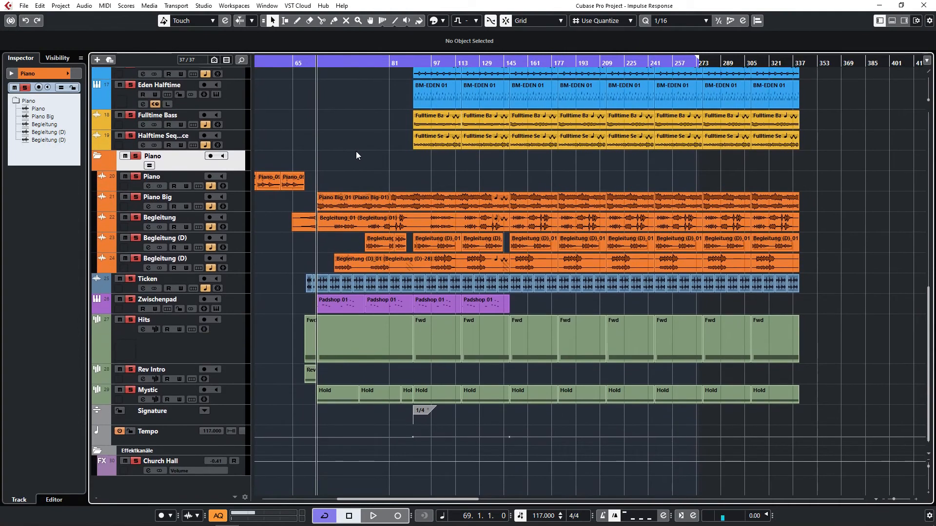
pyautogui.hscroll(-1, 357, 151)
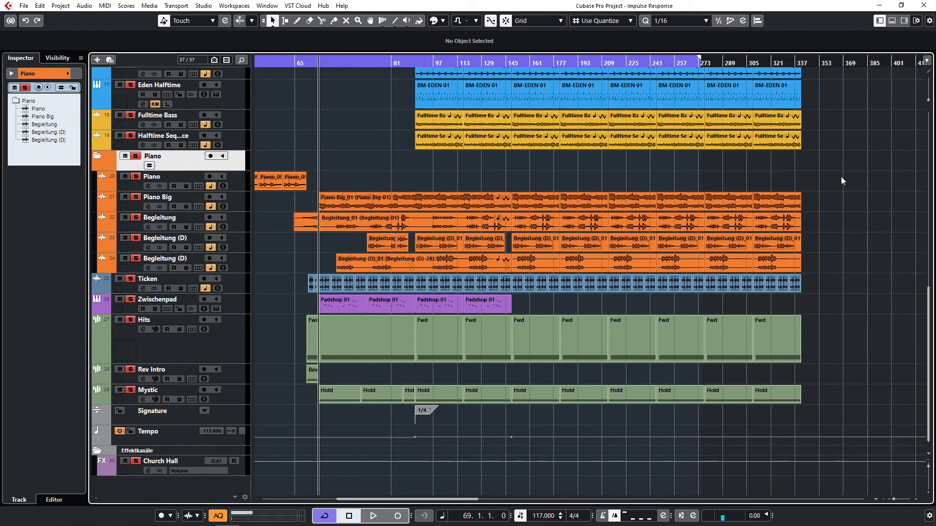
pyautogui.moveTo(842, 180); pyautogui.dragTo(320, 178)
# Play the piano tracks from bar 69 while examining the Piano Big and Begleitung clips, and stop playback after the next Begleitung entry
pyautogui.press('space')
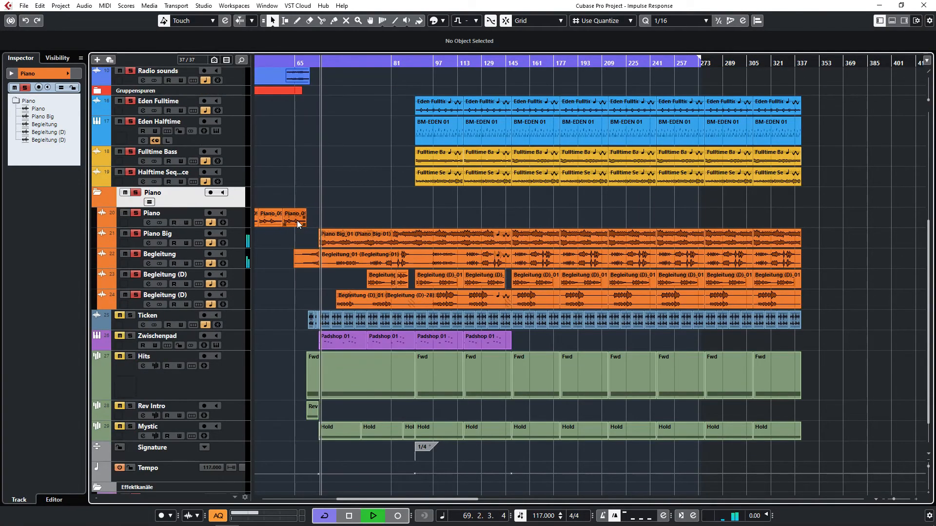
pyautogui.scroll(4, 297, 220)
pyautogui.scroll(3, 344, 195)
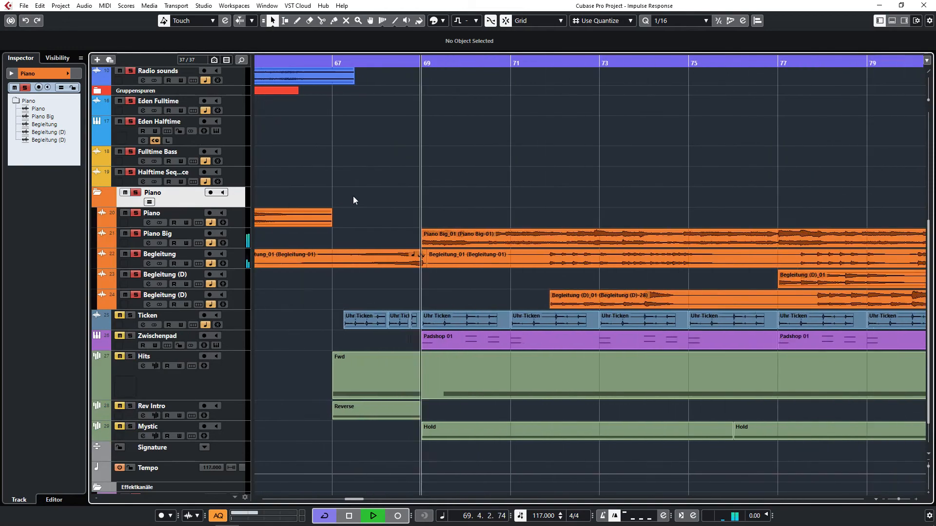
pyautogui.scroll(-4, 423, 197)
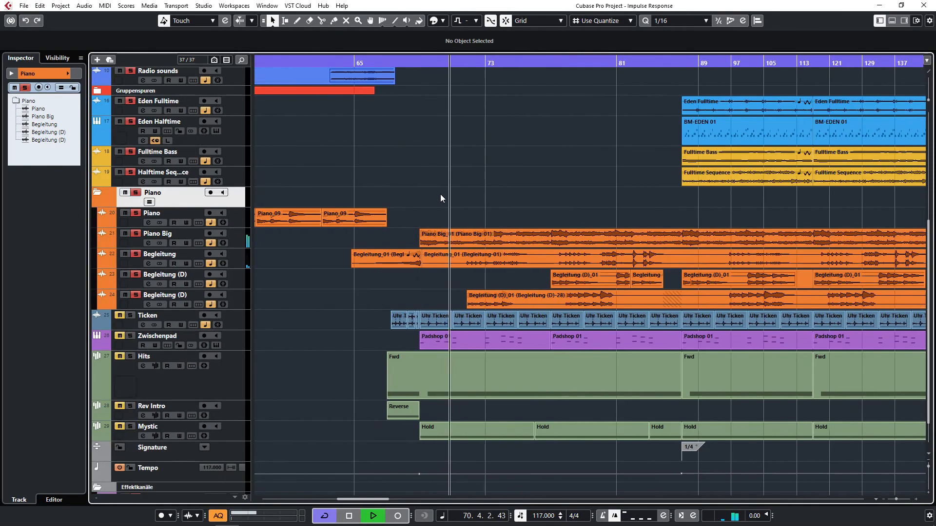
pyautogui.scroll(6, 454, 205)
pyautogui.scroll(-5, 454, 206)
pyautogui.scroll(6, 491, 204)
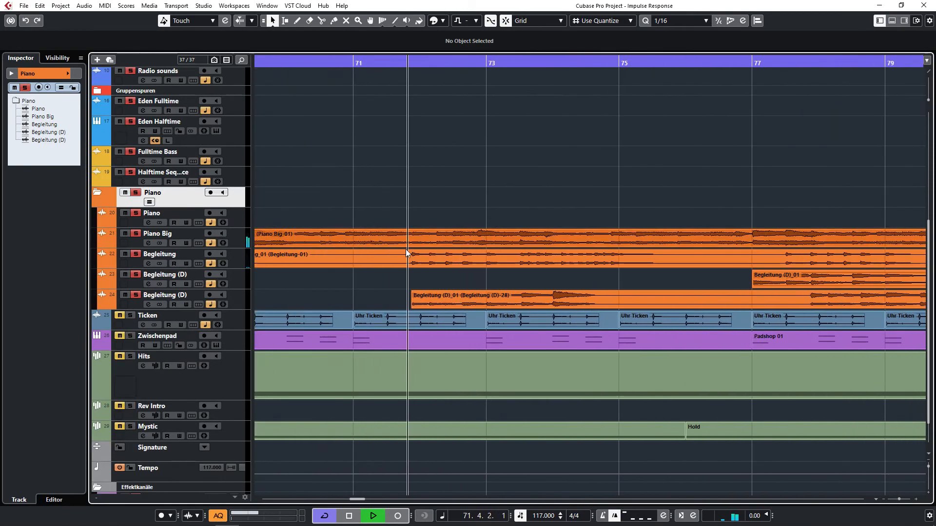
pyautogui.scroll(-5, 467, 243)
pyautogui.press('space')
# Apply the Umkehren reverse favorite to a copy of the Begleitung lead-in clip in Direct Offline Processing and play it from bar 360
pyautogui.click(297, 62)
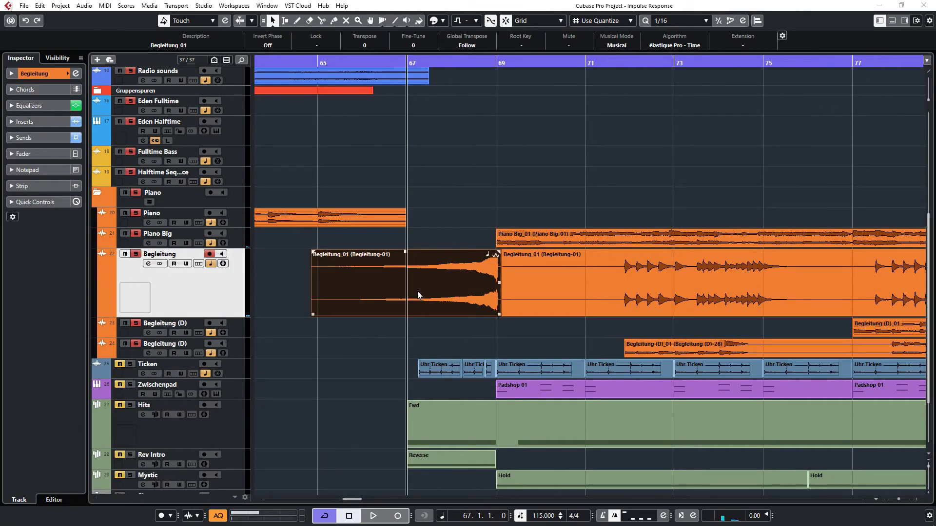
pyautogui.press('F7')
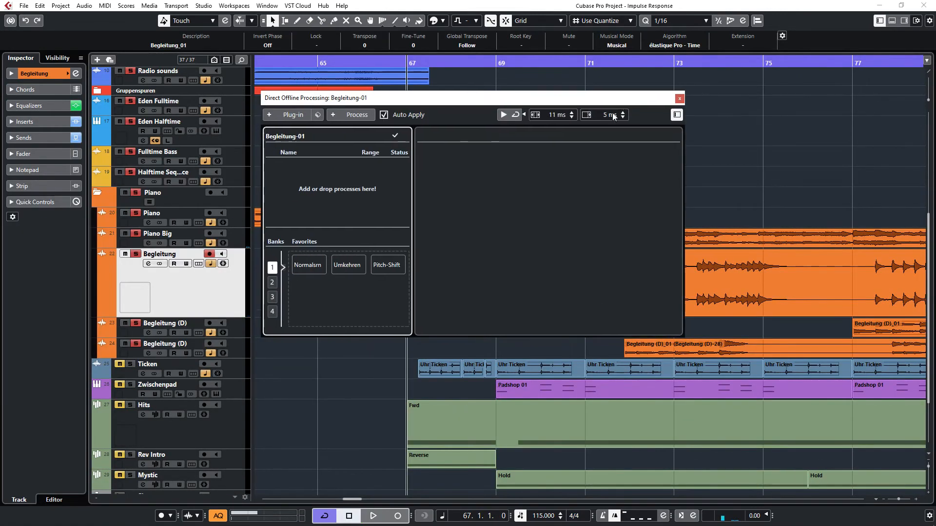
pyautogui.moveTo(464, 99); pyautogui.dragTo(773, 104)
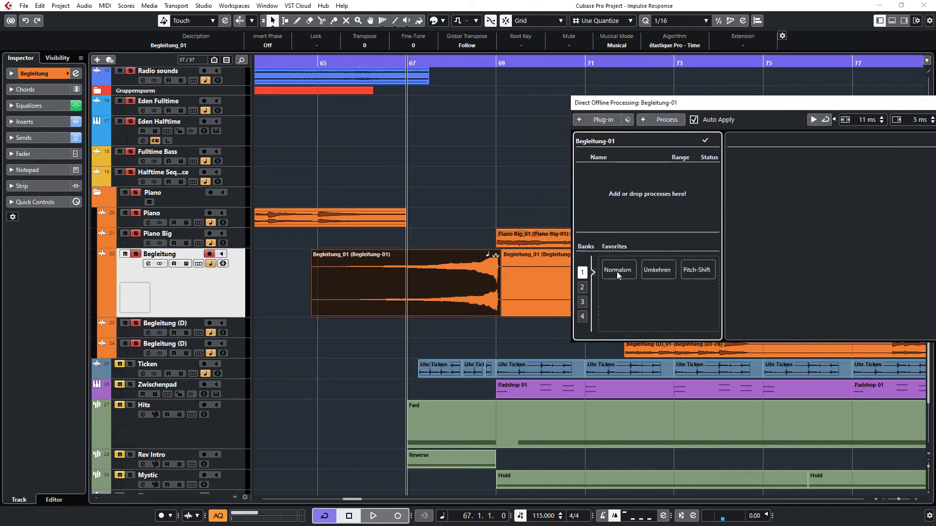
pyautogui.moveTo(471, 210); pyautogui.dragTo(453, 300)
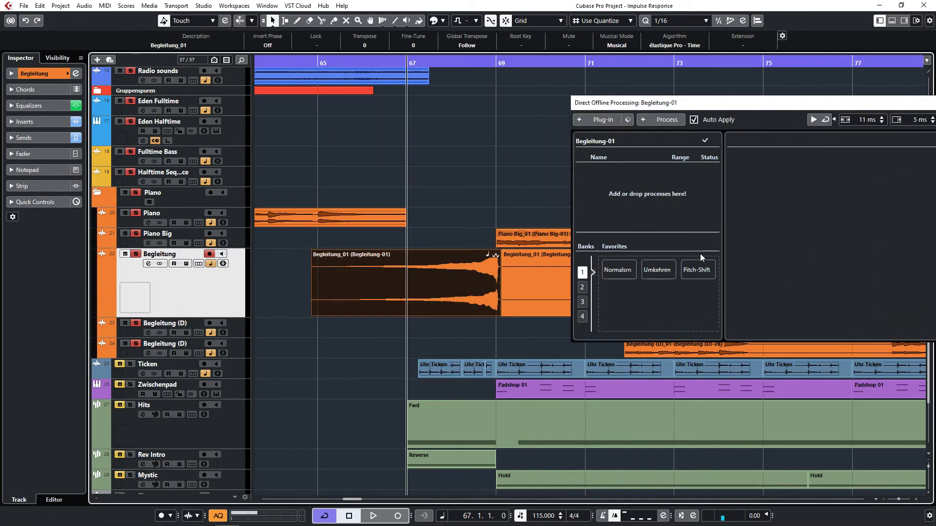
pyautogui.click(656, 270)
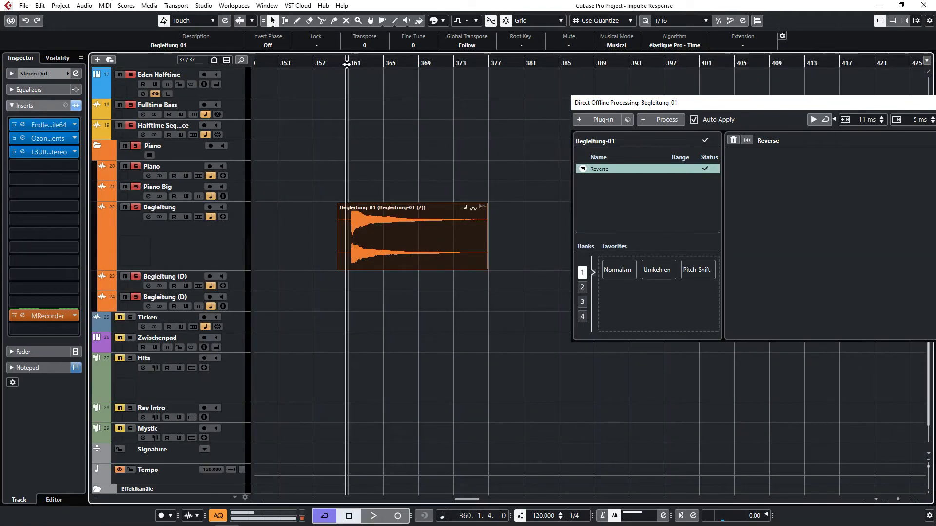
pyautogui.press('space')
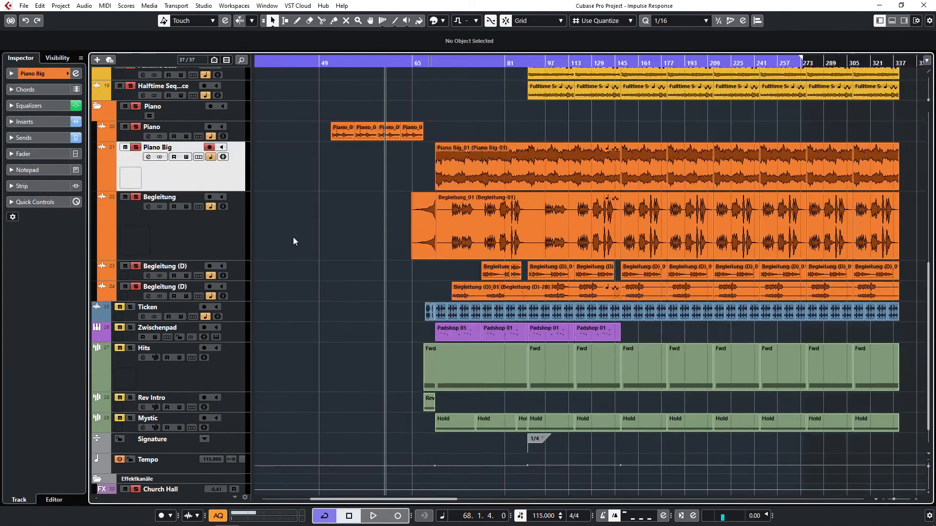
# Examine how the reversed Begleitung clip leads into the Piano Big entry at bar 69, and return to the full view of the piano tracks
pyautogui.scroll(10, 431, 213)
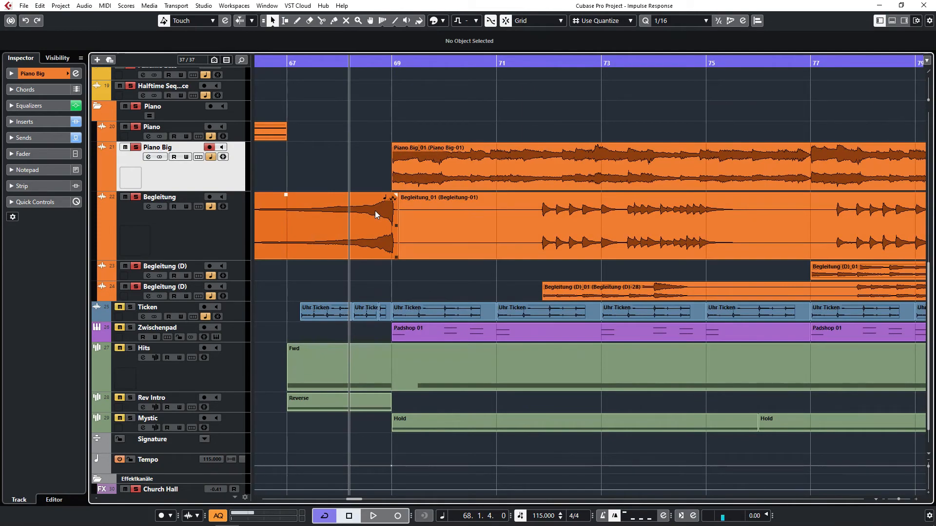
pyautogui.moveTo(383, 194); pyautogui.dragTo(378, 199)
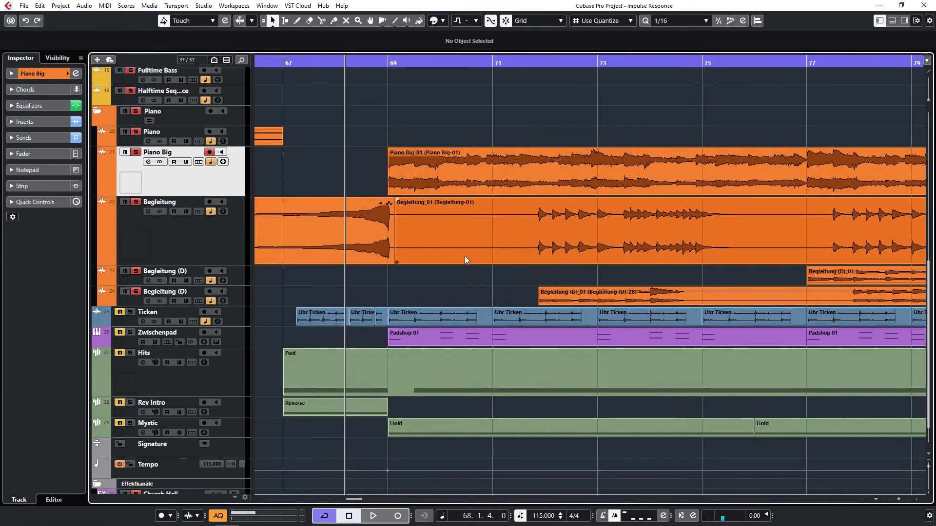
pyautogui.scroll(-4, 346, 297)
pyautogui.scroll(5, 369, 274)
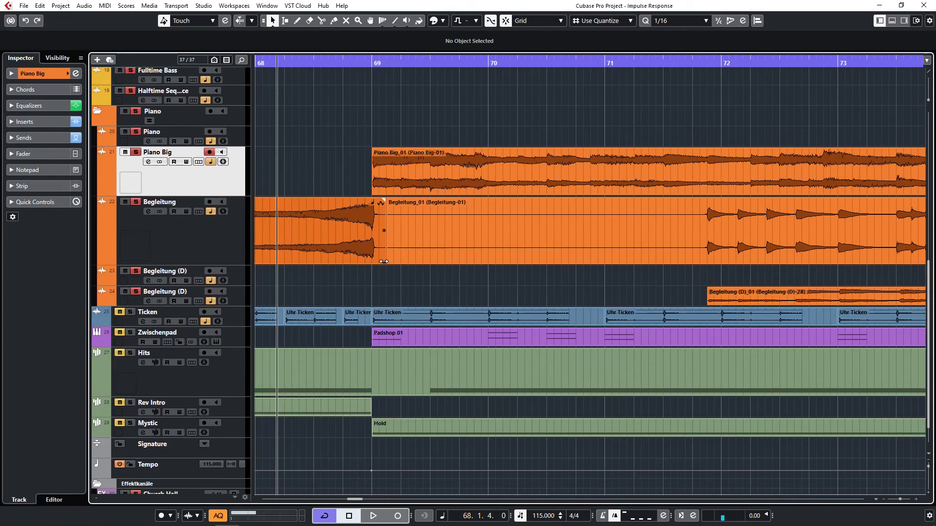
pyautogui.click(384, 261)
pyautogui.scroll(-4, 382, 265)
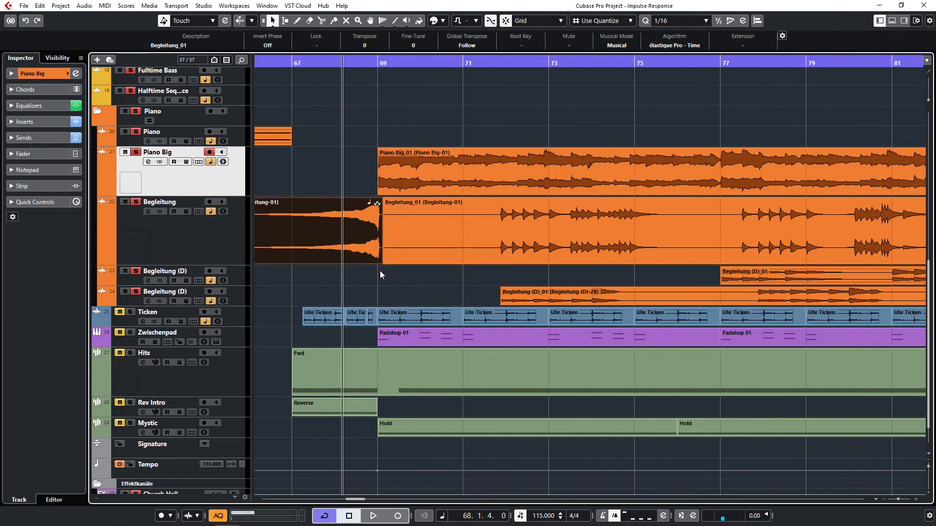
pyautogui.scroll(-5, 379, 271)
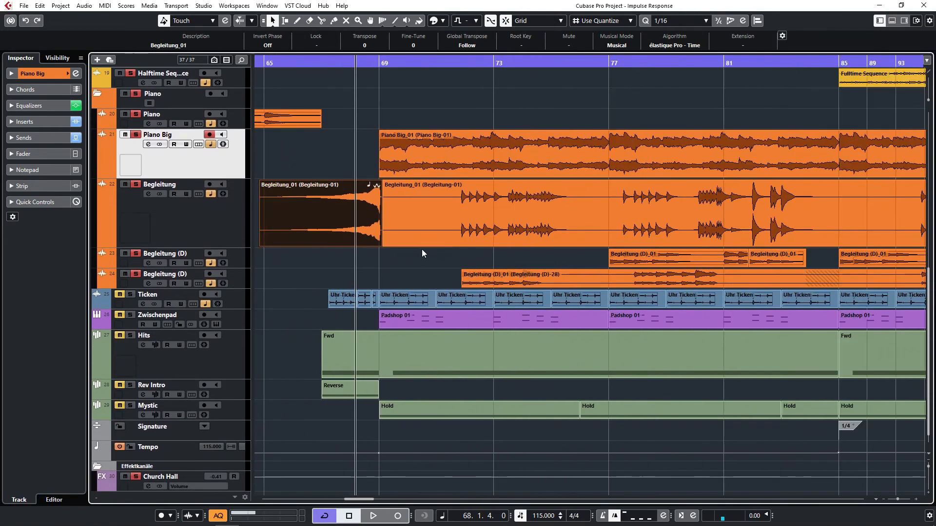
pyautogui.moveTo(319, 135); pyautogui.dragTo(333, 172)
pyautogui.scroll(-5, 322, 167)
pyautogui.scroll(-3, 318, 165)
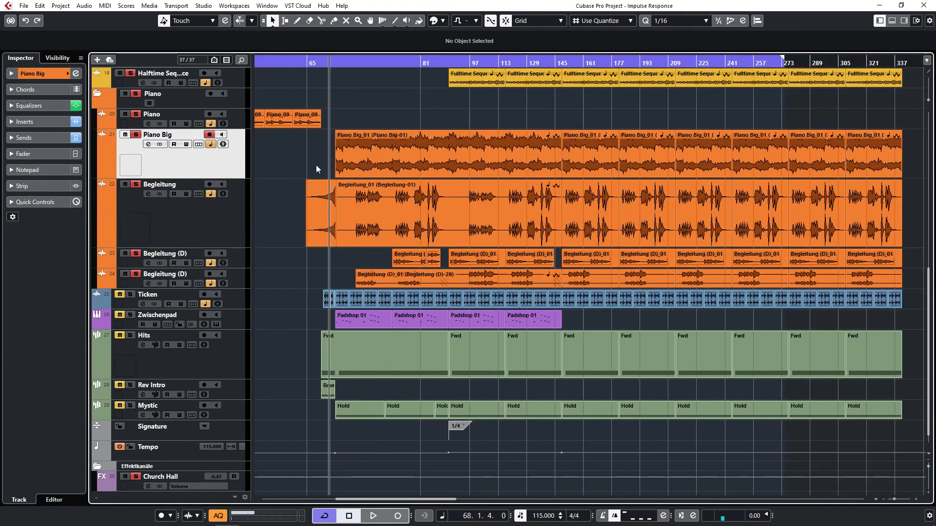
# Reduce the Begleitung track's height and show the channel settings of both Begleitung (D) tracks and the Piano Big track
pyautogui.moveTo(238, 248); pyautogui.dragTo(239, 218)
pyautogui.click(235, 248)
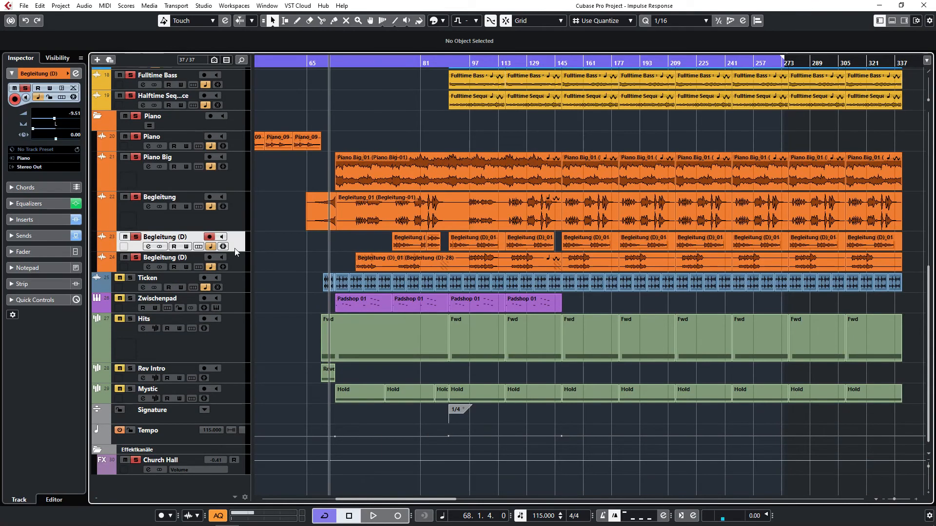
pyautogui.press('Down')
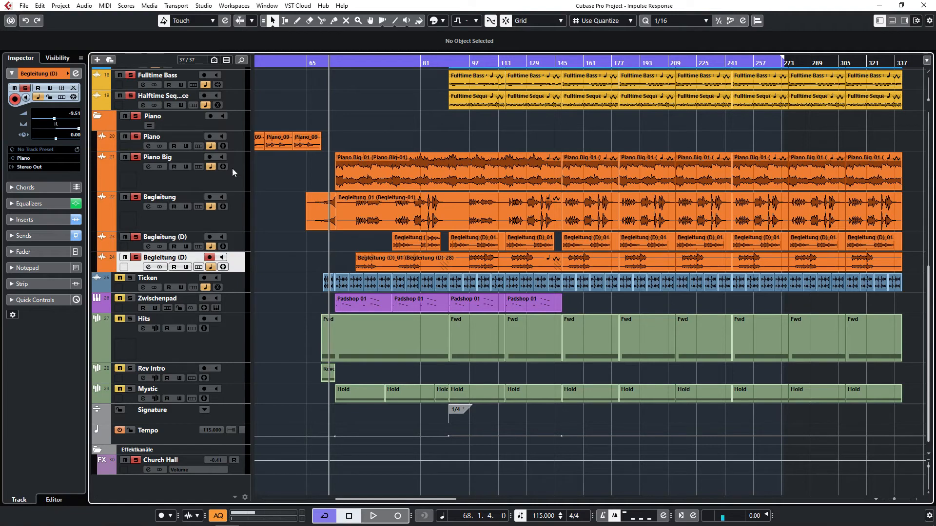
pyautogui.click(237, 188)
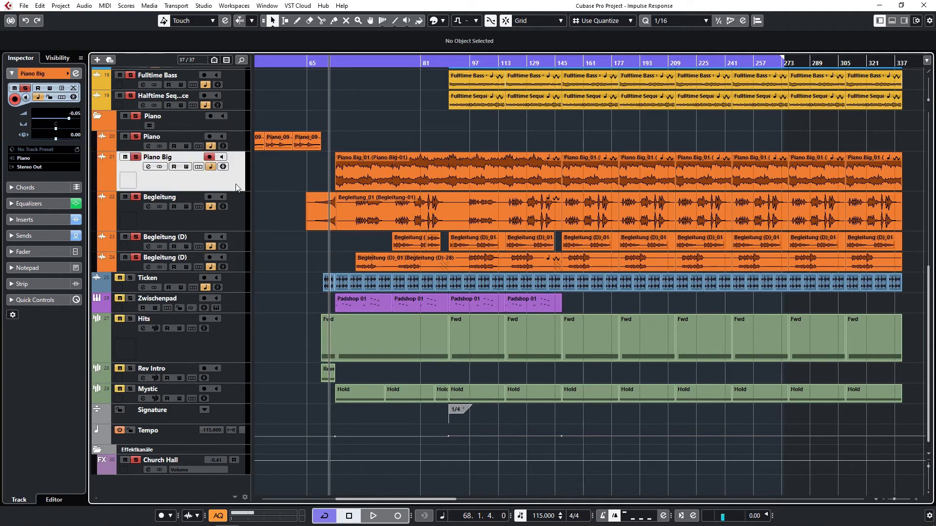
pyautogui.press('e')
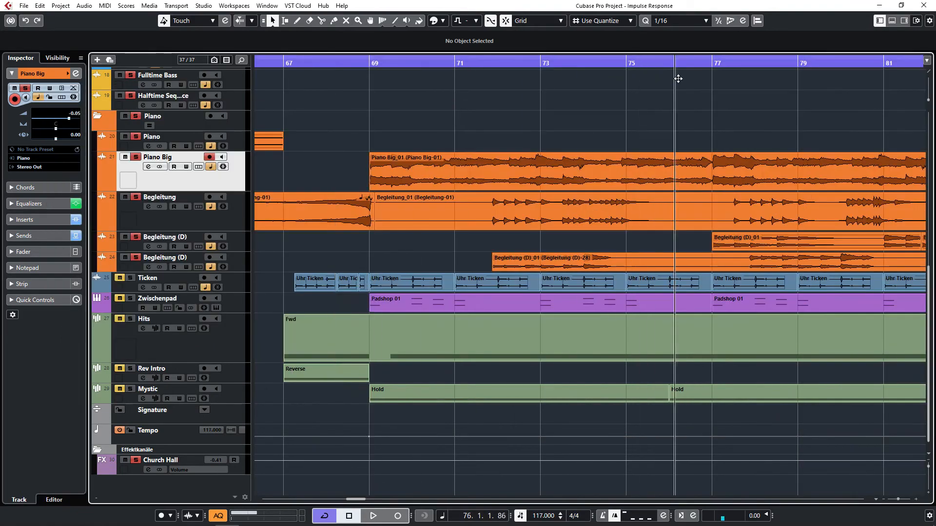
# Play the piano tracks from about bar 77 and stop playback shortly before the Eden clips begin at bar 85
pyautogui.moveTo(677, 78); pyautogui.dragTo(710, 80)
pyautogui.press('space')
pyautogui.scroll(4, 808, 159)
pyautogui.scroll(-2, 427, 216)
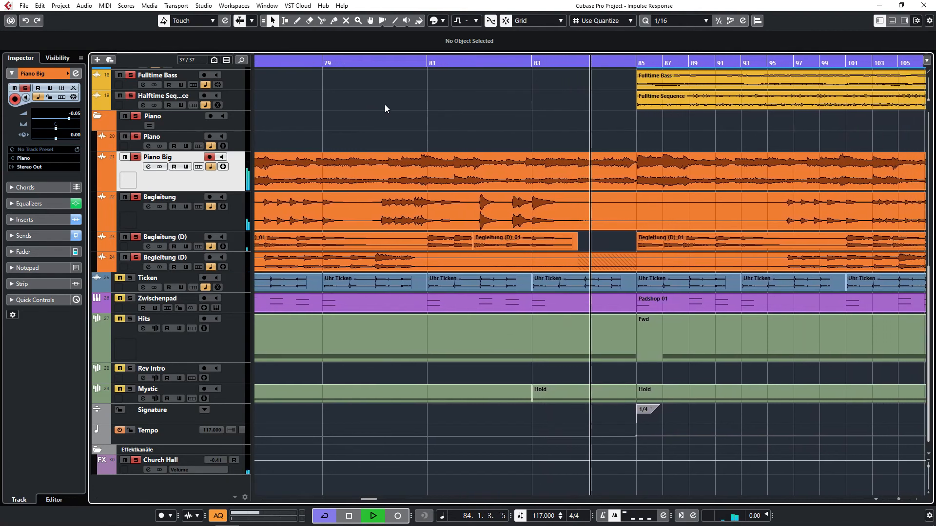
pyautogui.press('space')
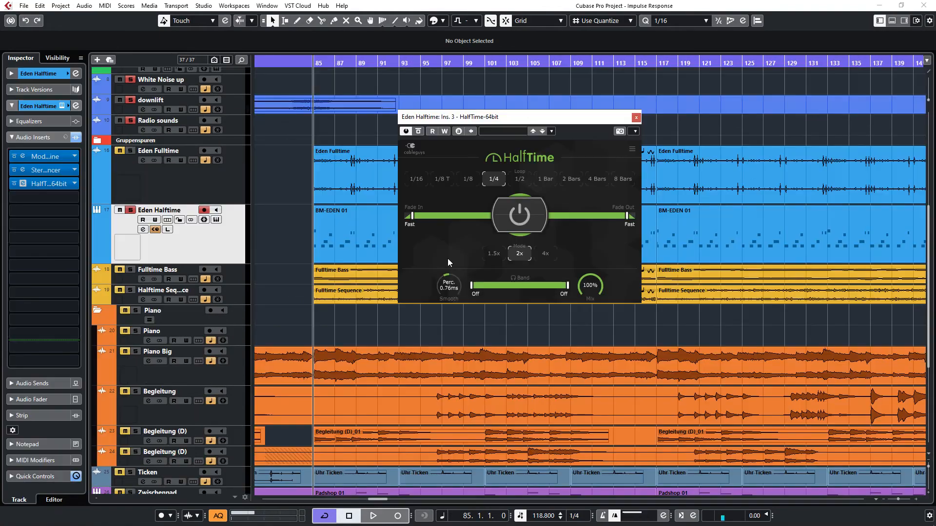
# Examine the starts of the Eden Fulltime and Eden Halftime clips at bar 85 and move the HalfTime window aside
pyautogui.click(306, 230)
pyautogui.scroll(-3, 328, 235)
pyautogui.scroll(2, 305, 238)
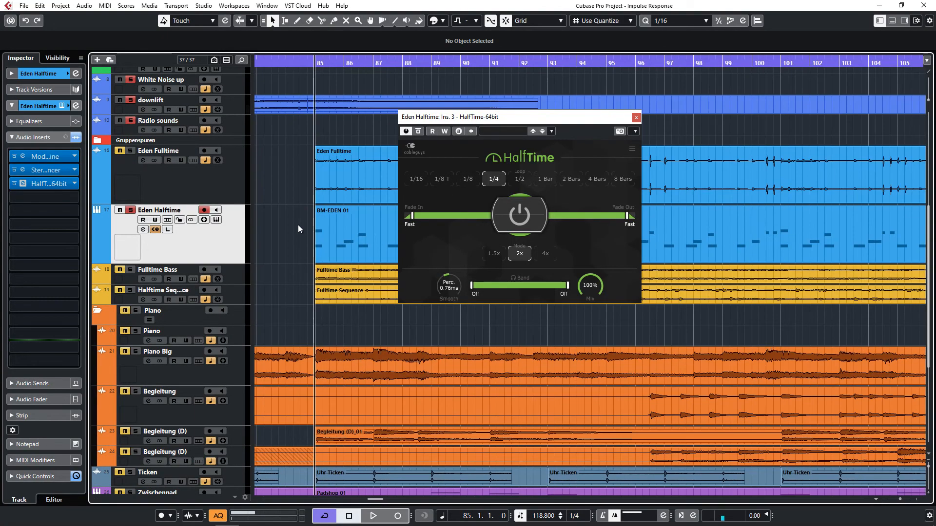
pyautogui.click(254, 201)
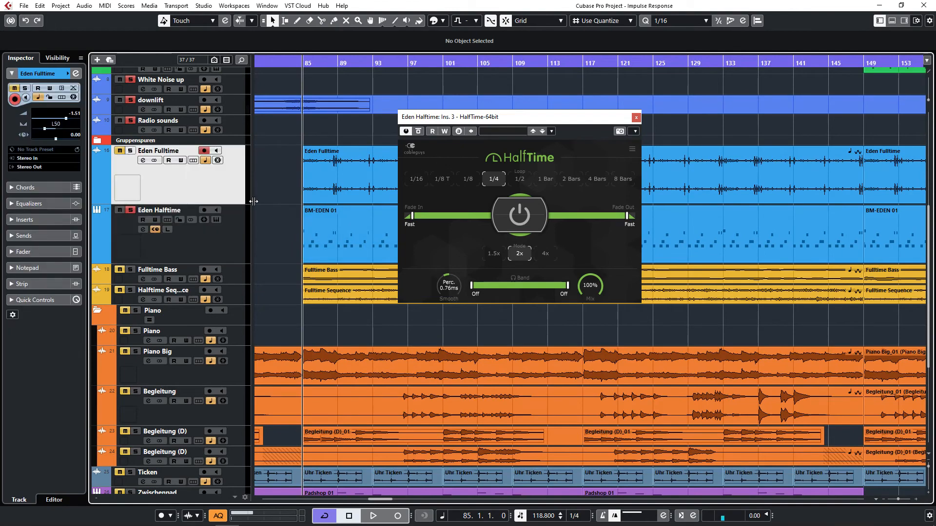
pyautogui.click(245, 223)
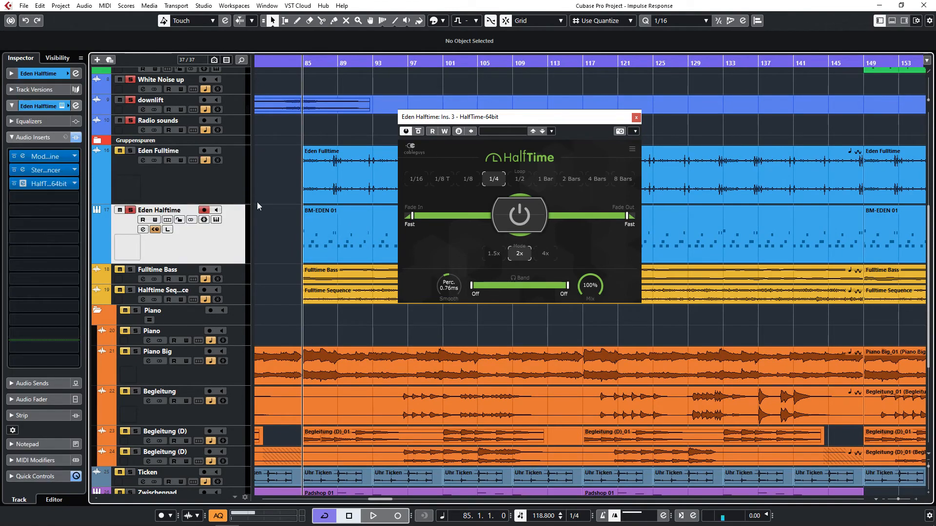
pyautogui.moveTo(422, 120); pyautogui.dragTo(380, 116)
pyautogui.click(509, 150)
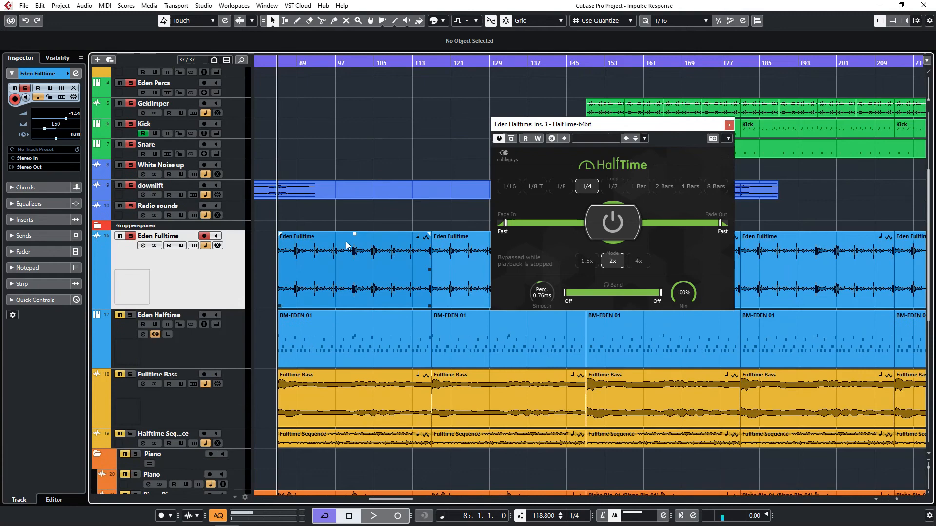
# Locate the original Eden Percs track among the earlier parts of the arrangement and show its inserts and clips
pyautogui.hscroll(-5, 343, 246)
pyautogui.scroll(4, 343, 246)
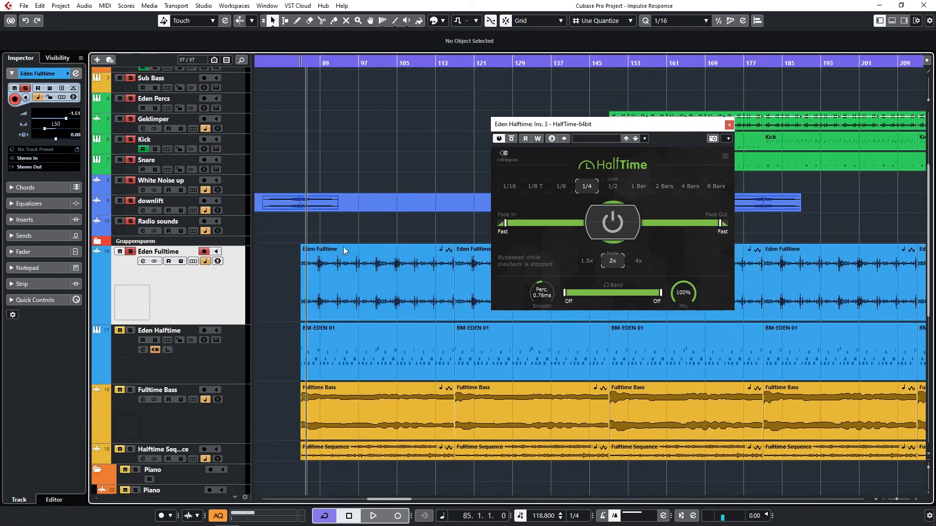
pyautogui.scroll(-5, 324, 231)
pyautogui.hscroll(-2, 353, 249)
pyautogui.scroll(1, 353, 248)
pyautogui.hscroll(-2, 352, 249)
pyautogui.scroll(1, 353, 248)
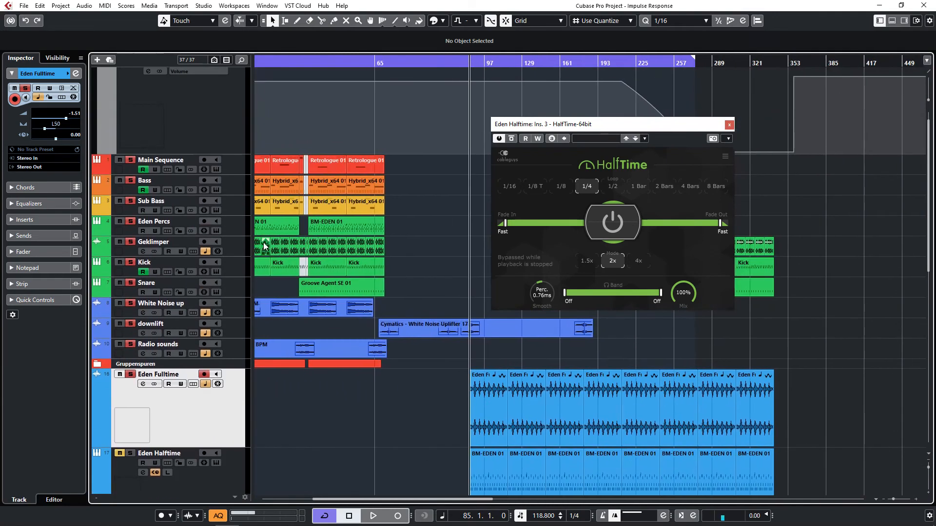
pyautogui.scroll(4, 264, 244)
pyautogui.hscroll(3, 389, 209)
pyautogui.scroll(-3, 389, 210)
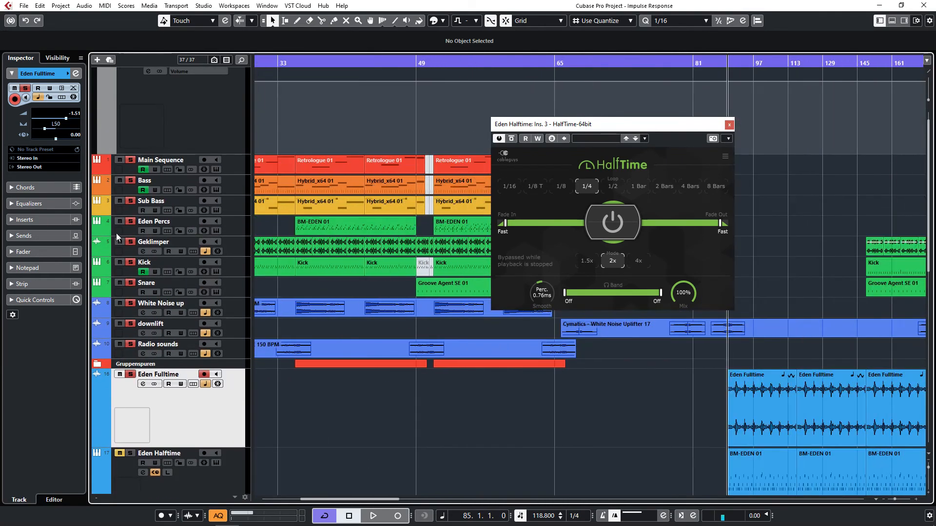
pyautogui.click(125, 233)
pyautogui.scroll(4, 291, 197)
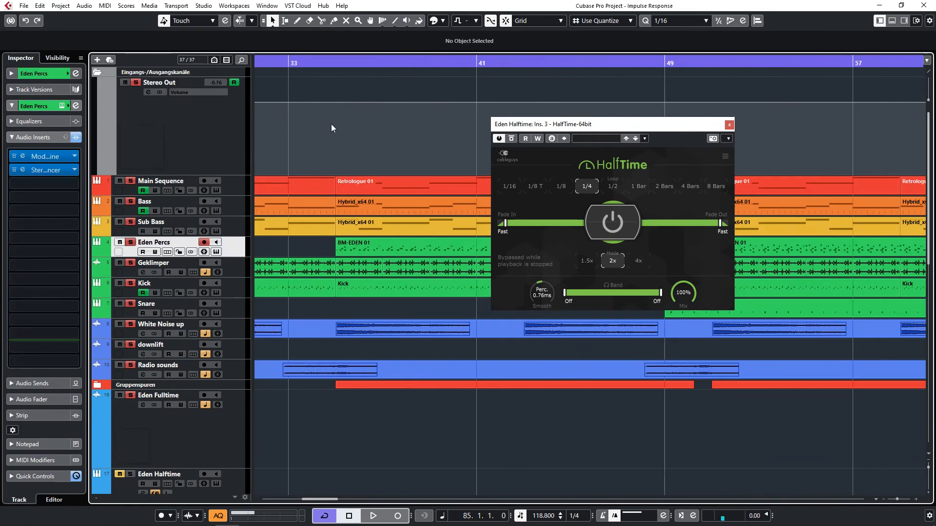
# Return to the Eden Fulltime track and examine its clips alongside the Eden Halftime and Fulltime Bass clips from bar 85 onward
pyautogui.scroll(-5, 300, 275)
pyautogui.click(299, 276)
pyautogui.scroll(-5, 299, 275)
pyautogui.scroll(-4, 336, 256)
pyautogui.scroll(7, 384, 234)
pyautogui.click(195, 234)
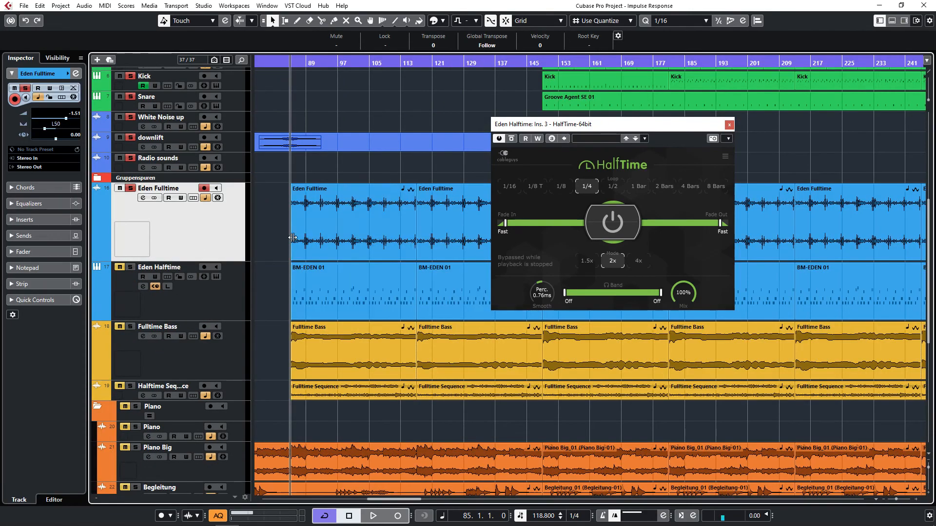
pyautogui.scroll(-4, 323, 243)
pyautogui.click(335, 214)
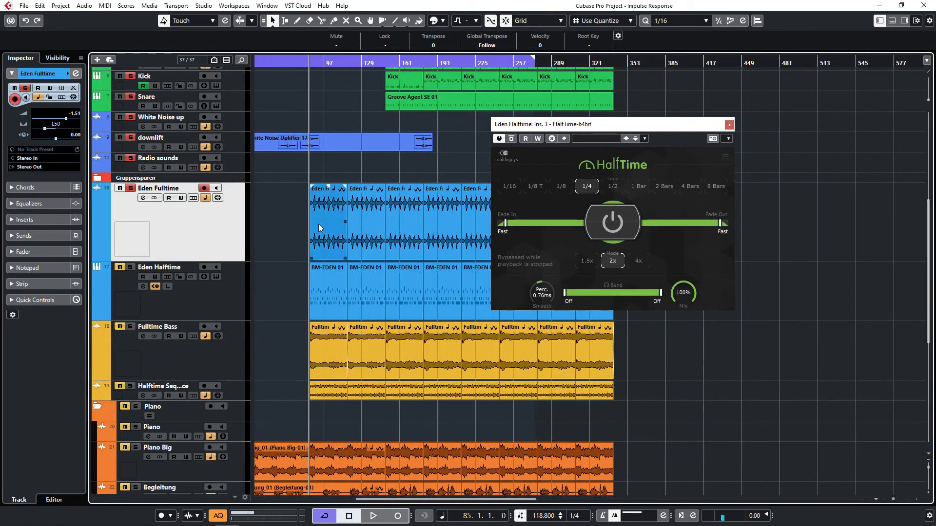
pyautogui.click(238, 285)
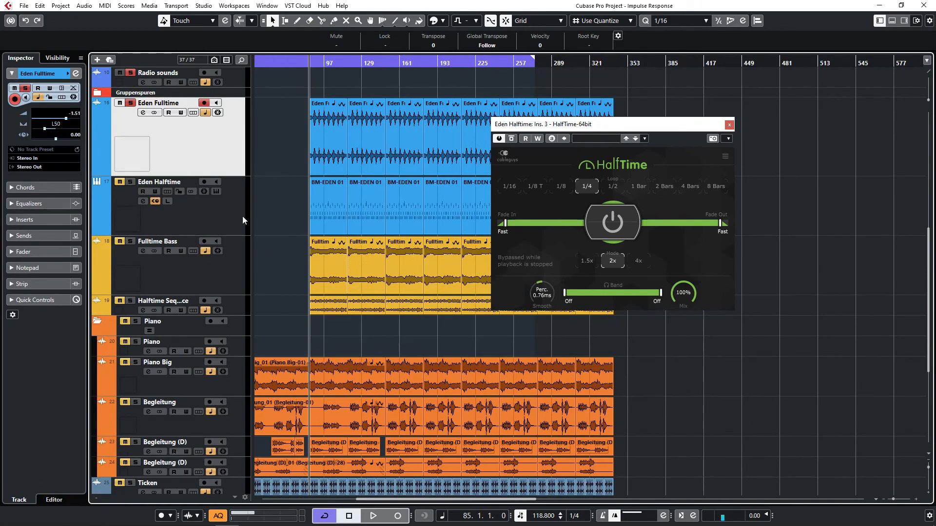
pyautogui.click(243, 220)
pyautogui.scroll(2, 343, 205)
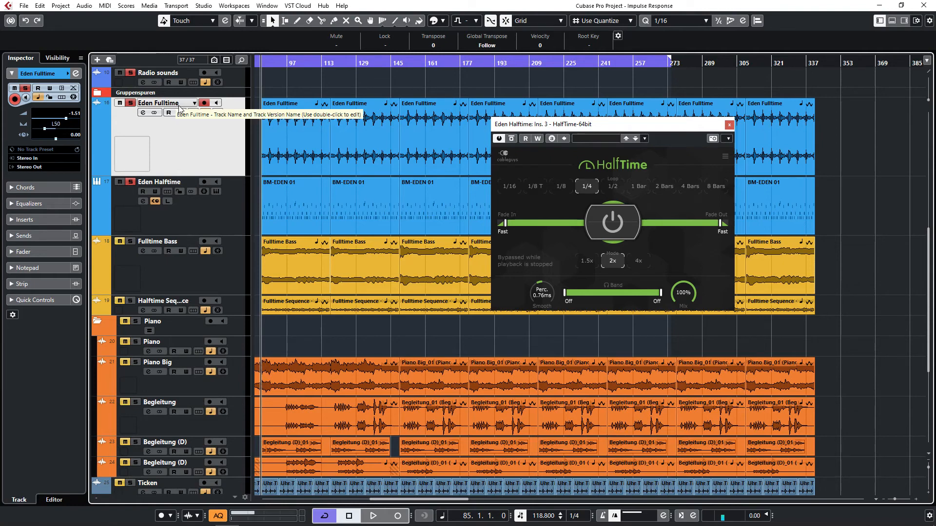
# Review the Eden Halftime track's insert effects, reopen its HalfTime plug-in and show the track's channel settings
pyautogui.moveTo(583, 131); pyautogui.dragTo(504, 105)
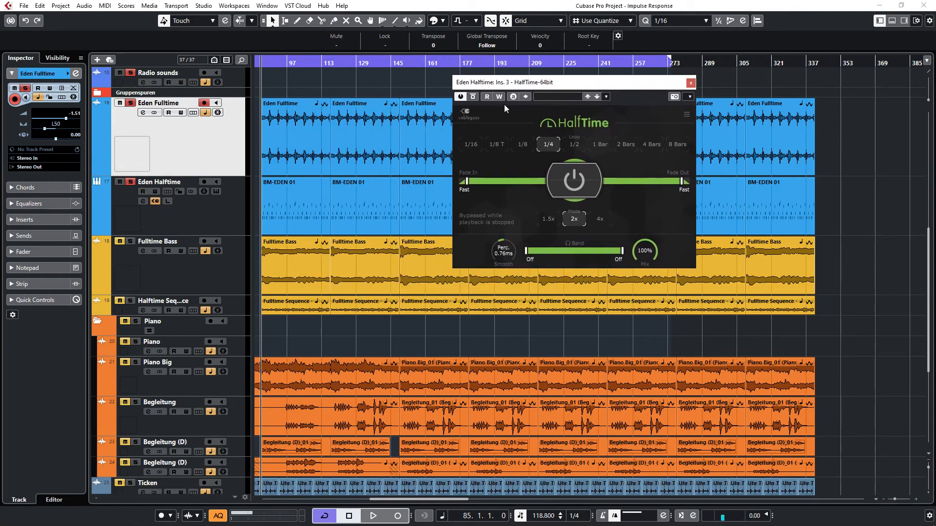
pyautogui.click(232, 204)
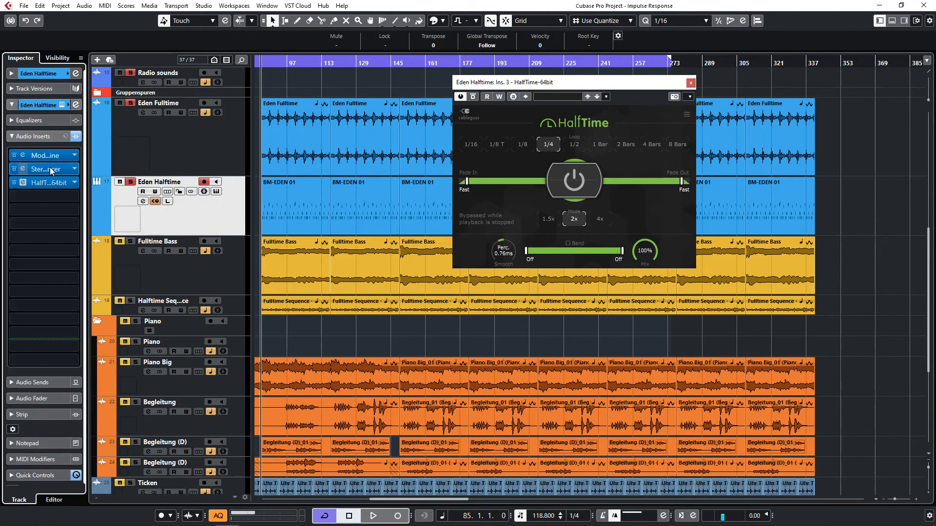
pyautogui.click(50, 171)
pyautogui.click(50, 170)
pyautogui.click(50, 183)
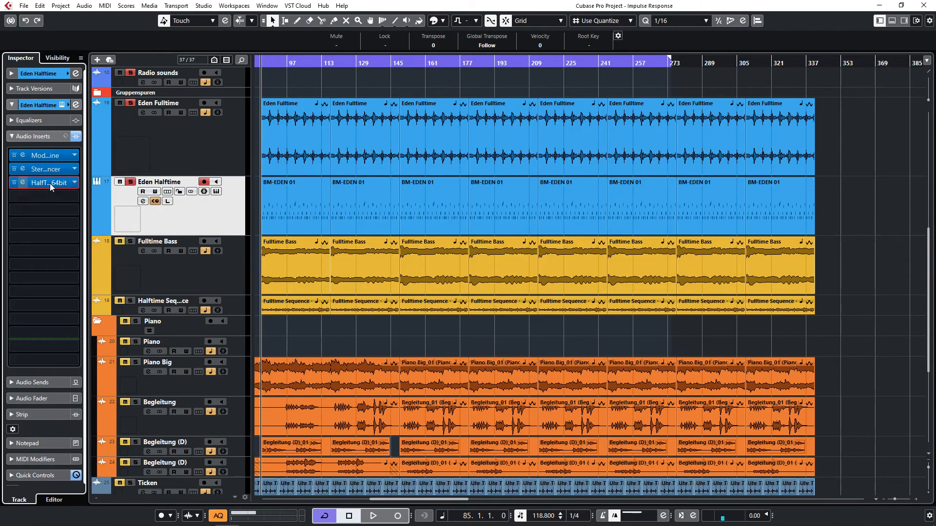
pyautogui.click(49, 183)
pyautogui.click(39, 74)
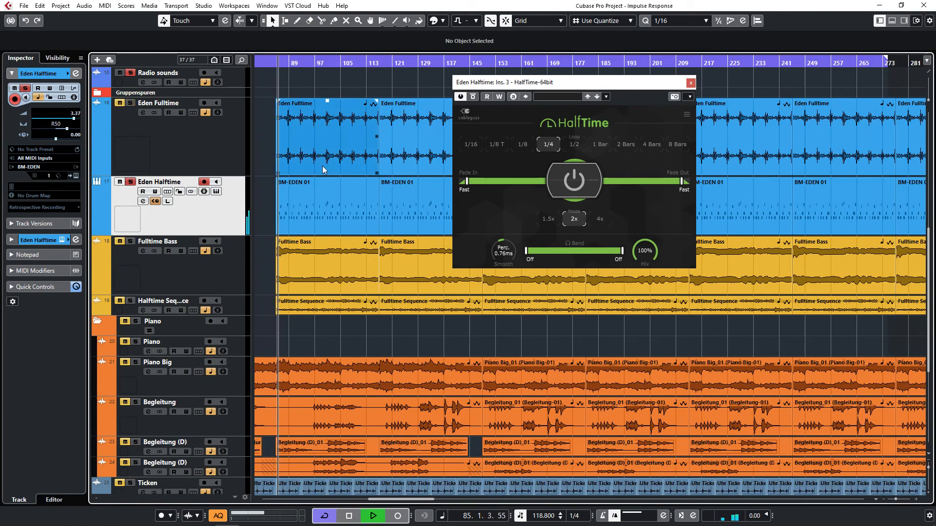
# Play the Eden Halftime track from bar 85 while examining its BM-EDEN clips
pyautogui.click(299, 218)
pyautogui.scroll(5, 303, 218)
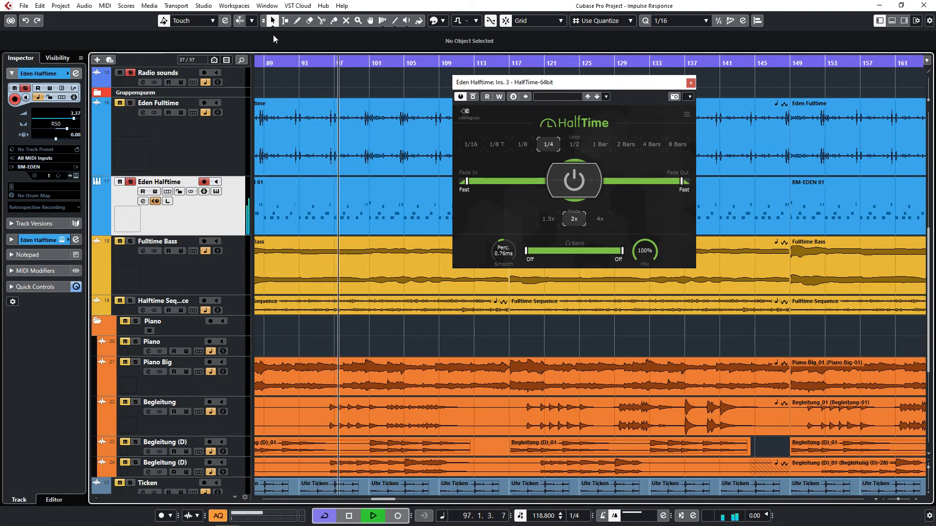
pyautogui.click(238, 23)
pyautogui.scroll(-3, 440, 241)
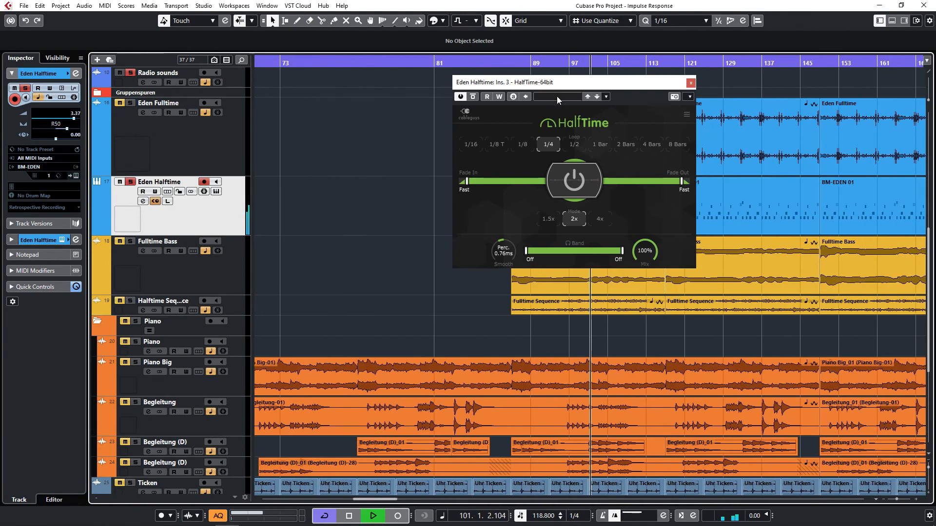
# Bring the Eden Fulltime track into the playback alongside Eden Halftime, and stop and close the HalfTime window after listening
pyautogui.moveTo(540, 83); pyautogui.dragTo(330, 138)
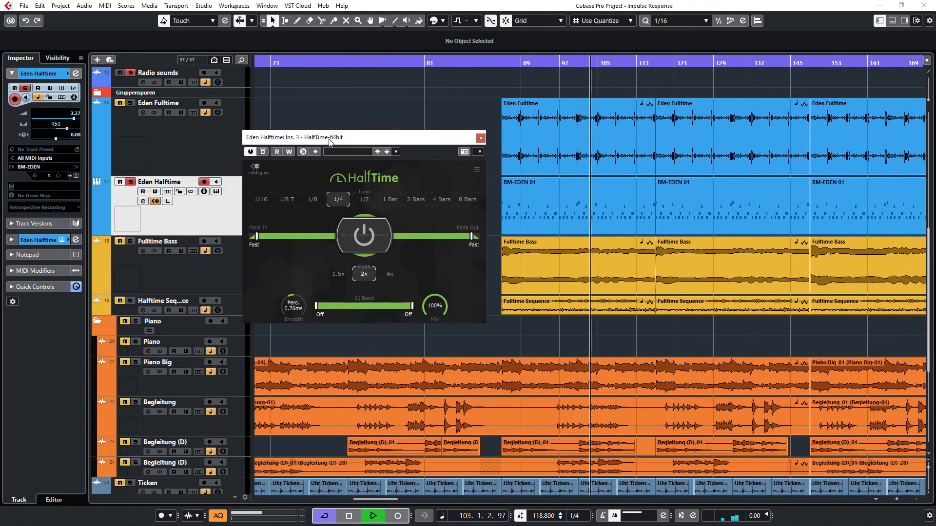
pyautogui.click(119, 103)
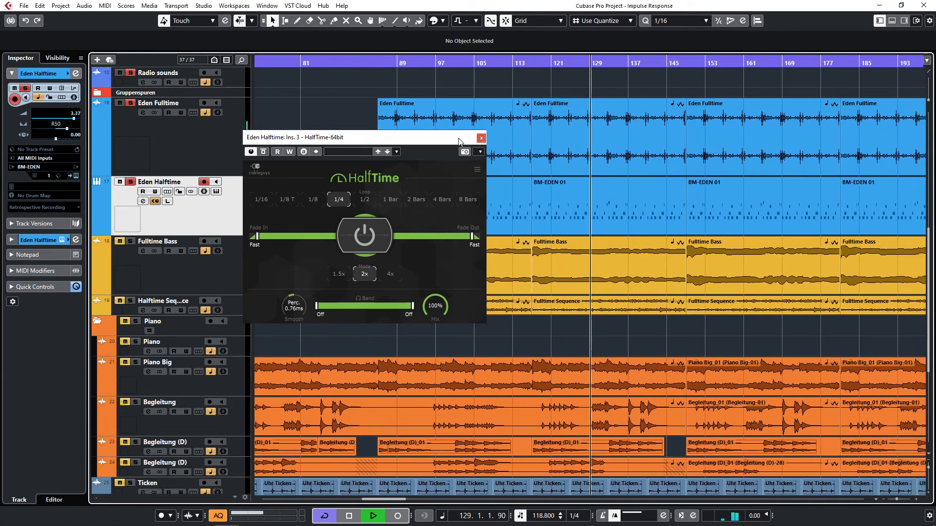
pyautogui.press('space')
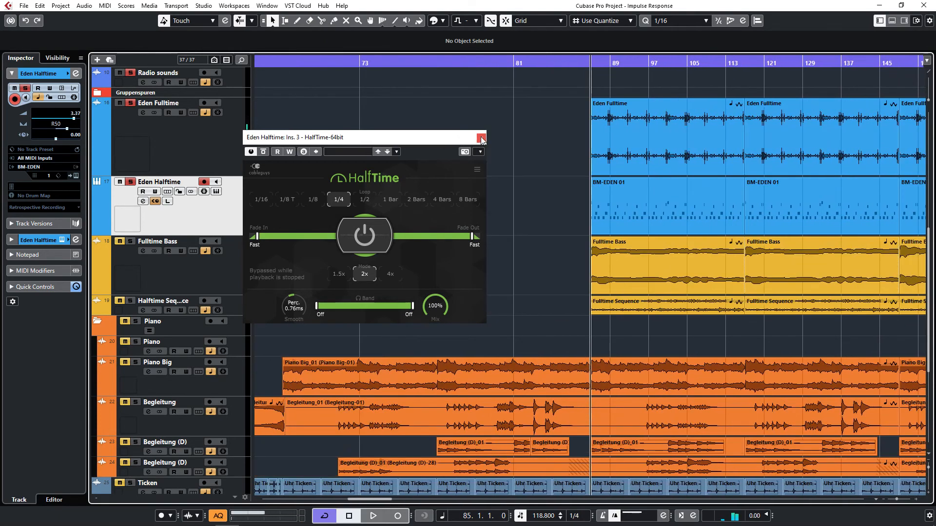
pyautogui.click(482, 139)
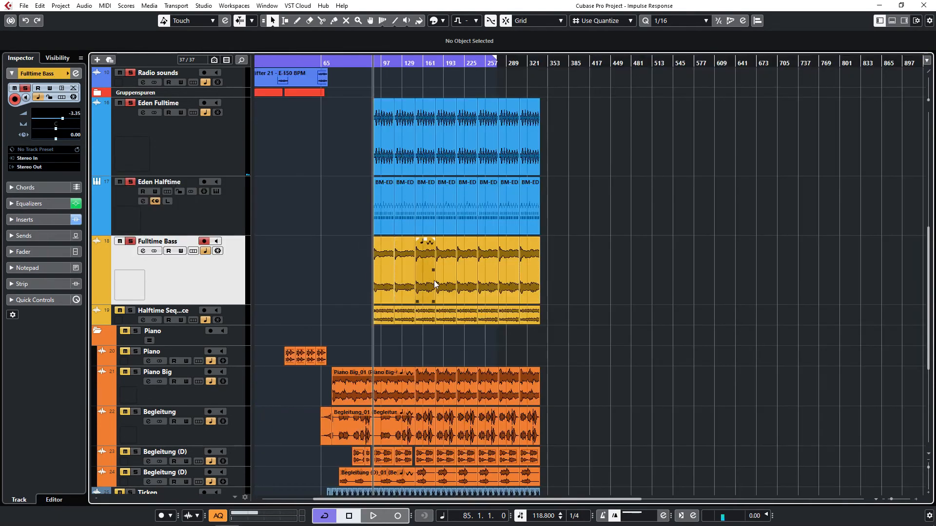
# Examine the Fulltime Bass clips and open the HalfTime plug-in from that track's inserts, placing its window clear of the clips
pyautogui.scroll(4, 434, 282)
pyautogui.scroll(-3, 302, 292)
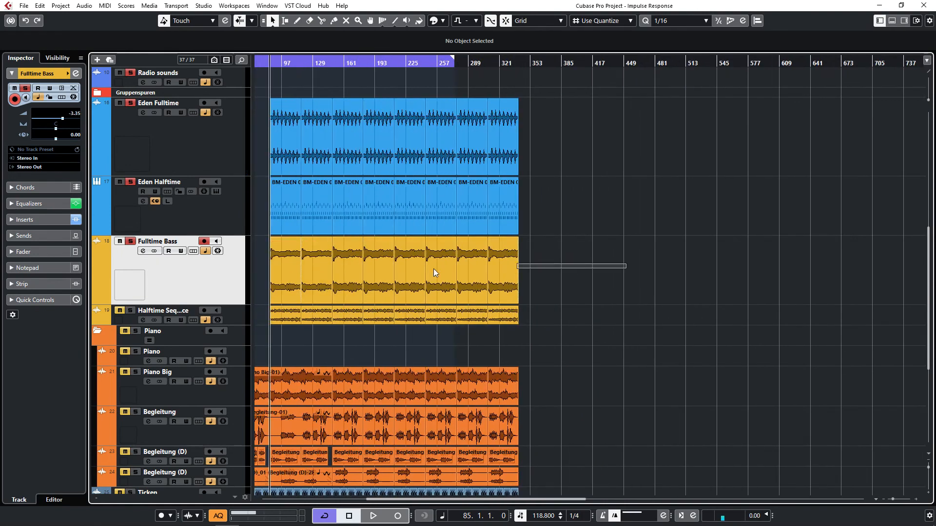
pyautogui.moveTo(433, 269); pyautogui.dragTo(399, 274)
pyautogui.click(45, 221)
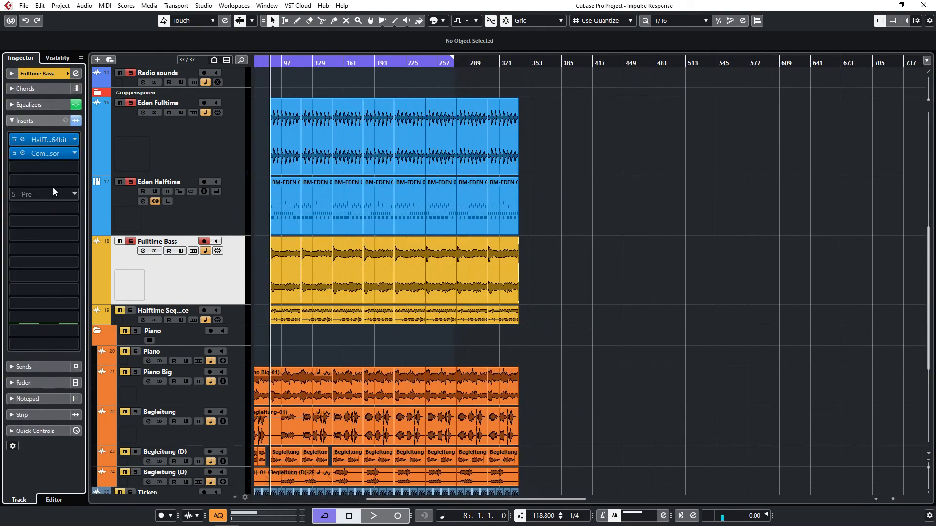
pyautogui.click(45, 139)
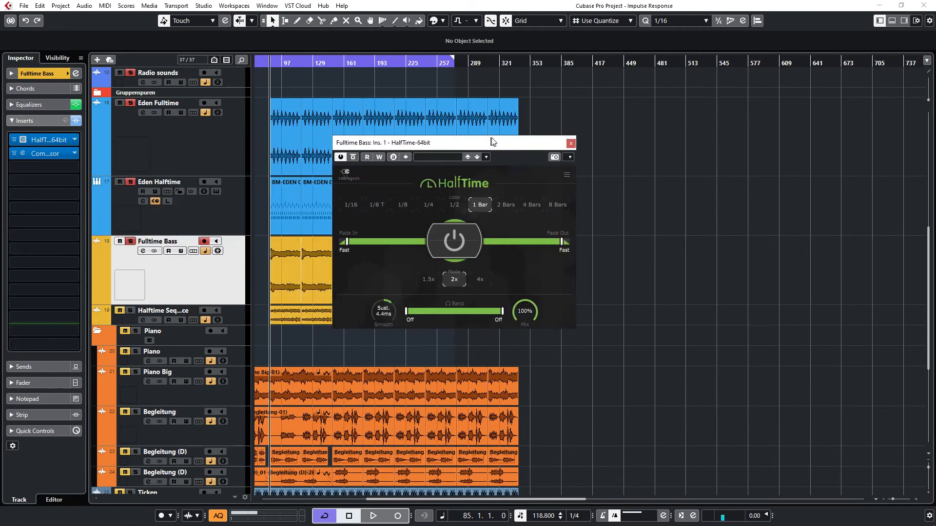
pyautogui.moveTo(486, 141); pyautogui.dragTo(670, 141)
# Enlarge the Halftime Sequence track and compare its HalfTime plug-in settings with those of Fulltime Bass, closing the Halftime Sequence plug-in window
pyautogui.click(122, 323)
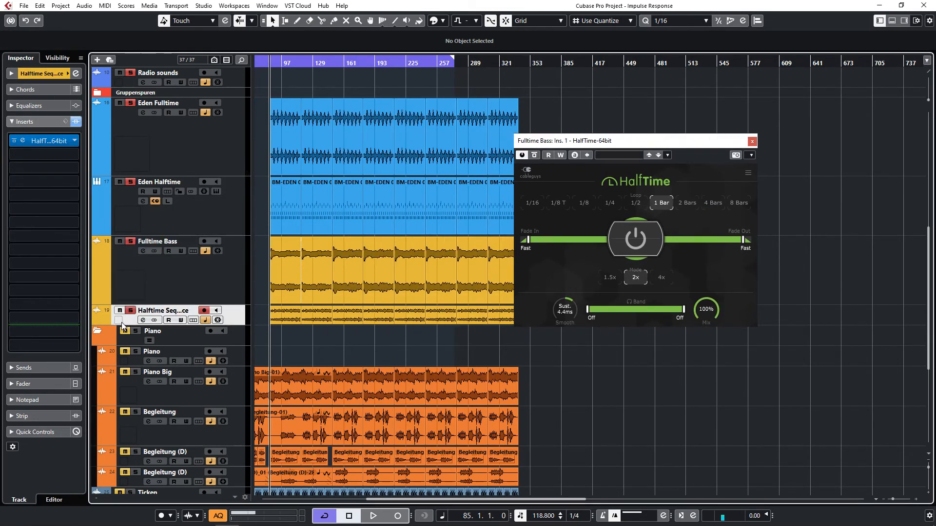
pyautogui.moveTo(123, 332); pyautogui.dragTo(121, 394)
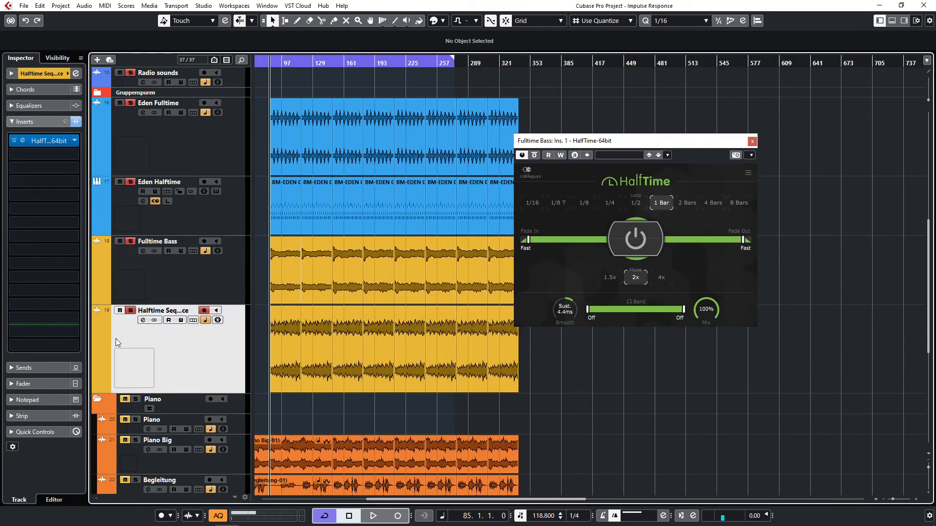
pyautogui.click(25, 142)
pyautogui.moveTo(258, 140); pyautogui.dragTo(386, 127)
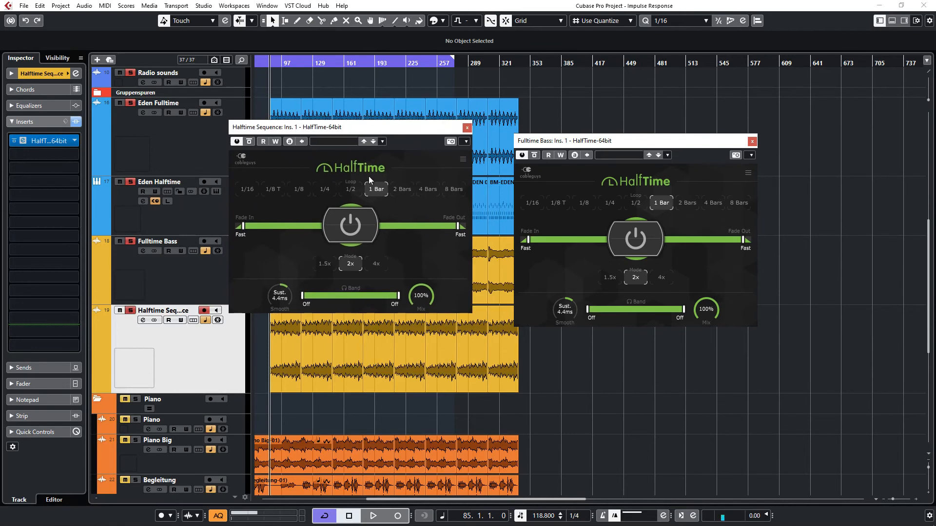
pyautogui.moveTo(318, 131); pyautogui.dragTo(605, 195)
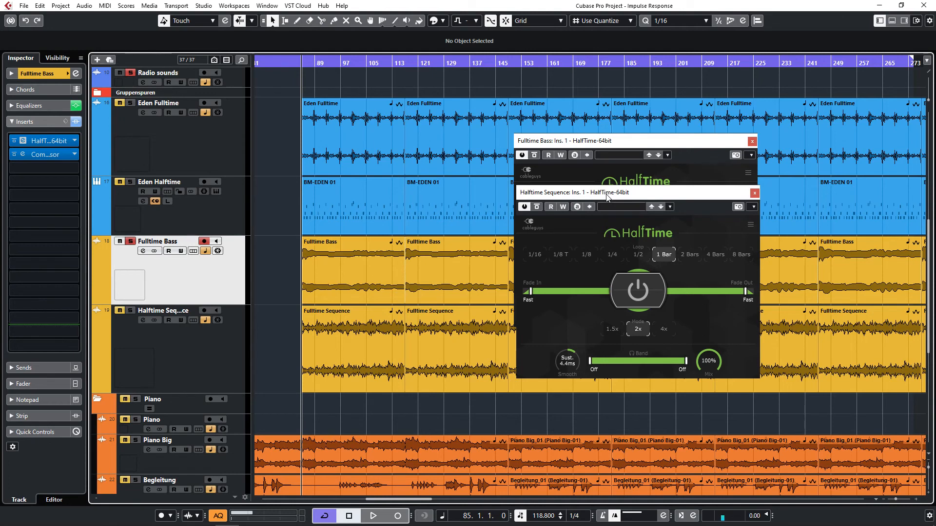
pyautogui.click(754, 193)
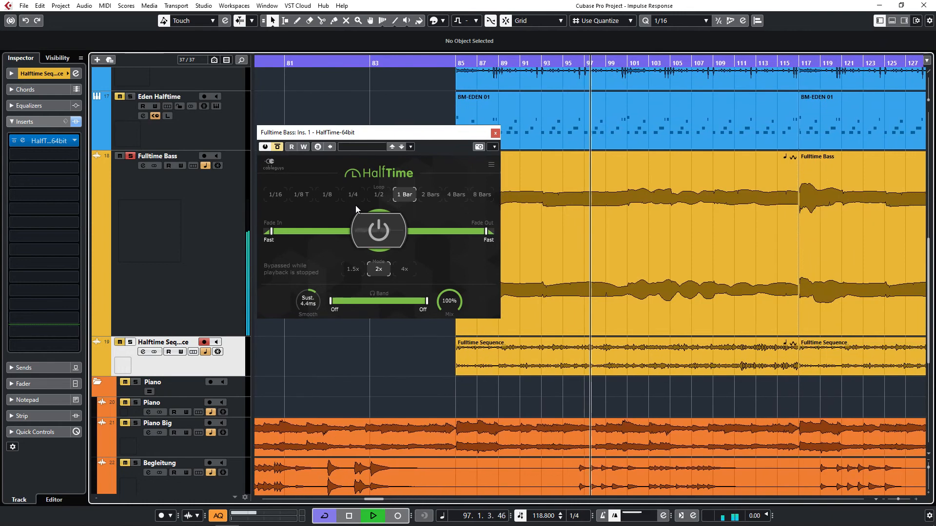
# Audition Fulltime Bass and Halftime Sequence with HalfTime bypassed, stop playback and reactivate HalfTime on Halftime Sequence
pyautogui.press('space')
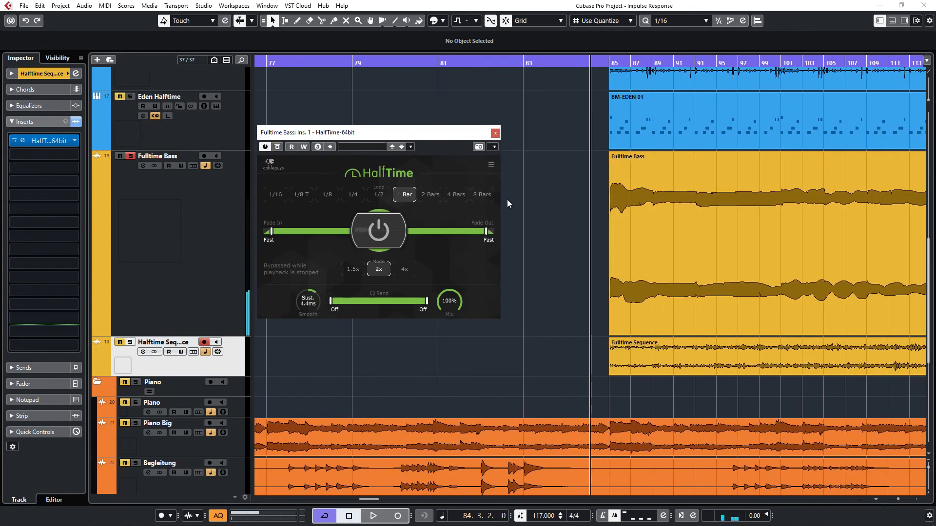
pyautogui.press('space')
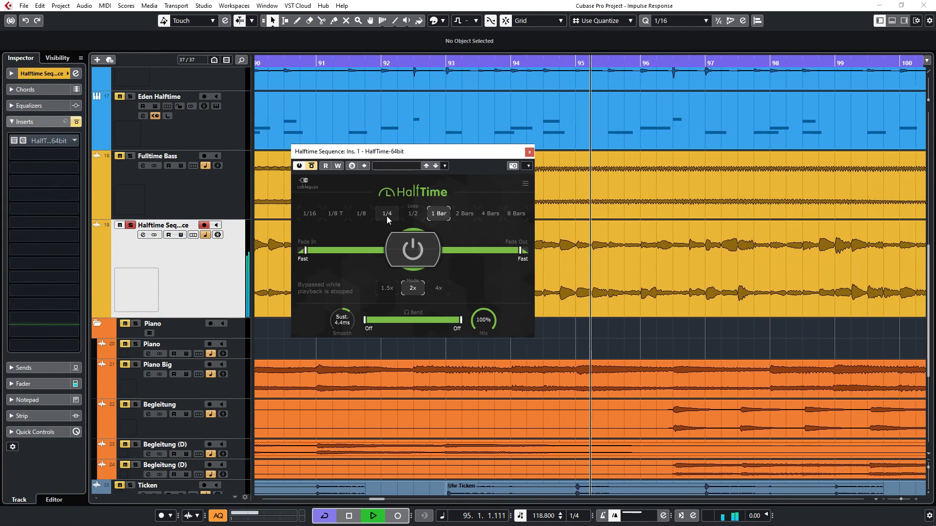
pyautogui.press('space')
pyautogui.click(311, 166)
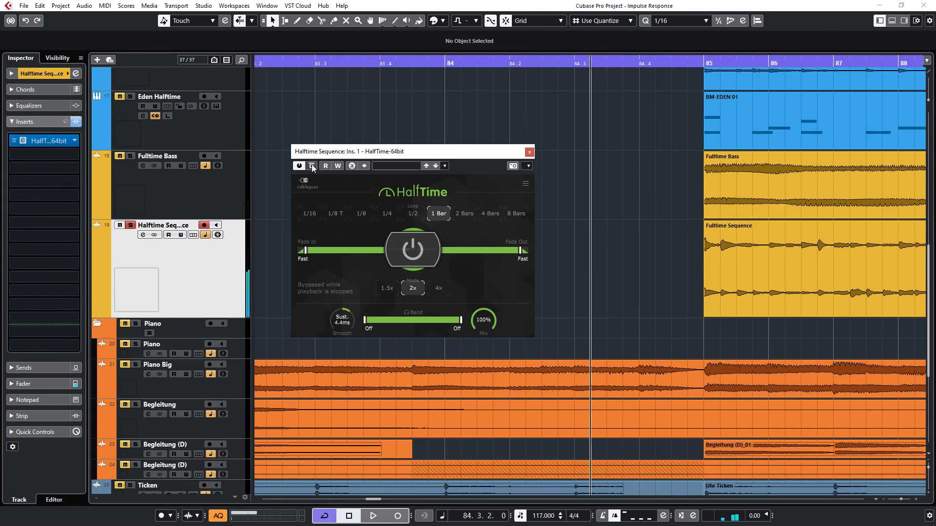
# Audition the Halftime Sequence track with HalfTime active, close its plug-in window and stop playback
pyautogui.press('space')
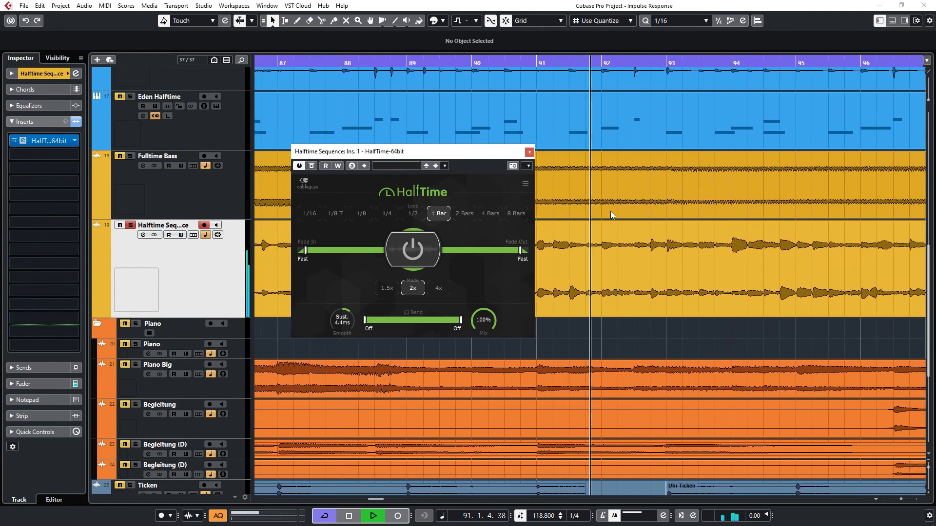
pyautogui.click(529, 151)
pyautogui.scroll(-4, 343, 259)
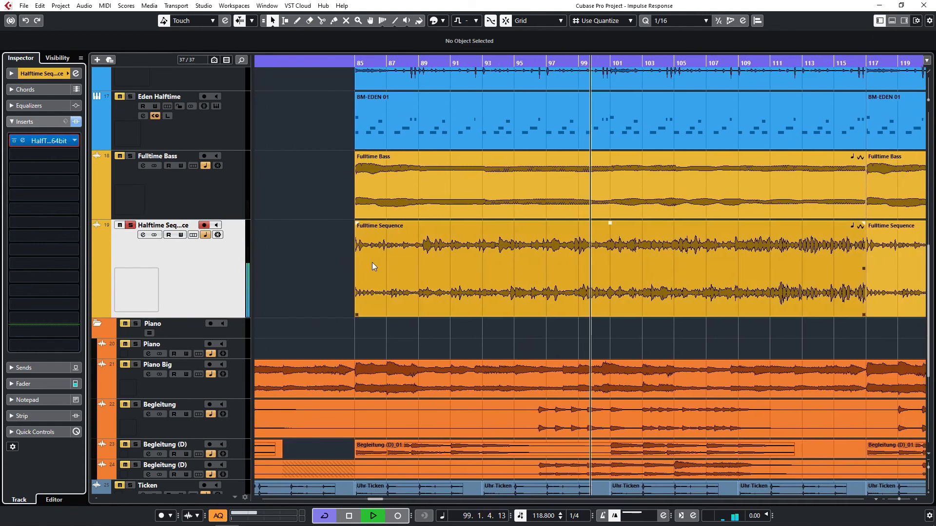
pyautogui.scroll(8, 317, 248)
pyautogui.press('space')
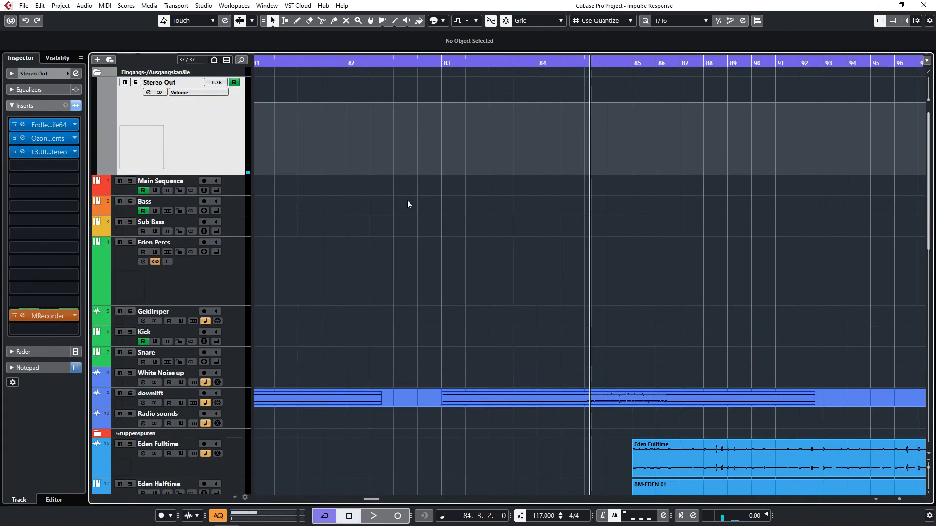
# Play all tracks together from just before bar 85 and show the whole arrangement from bar 1 in the timeline
pyautogui.scroll(-8, 439, 225)
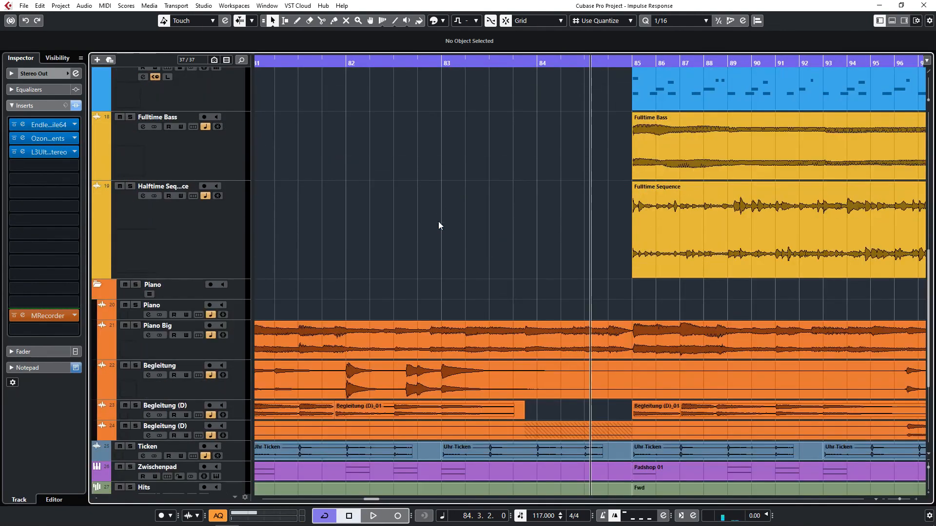
pyautogui.scroll(2, 685, 206)
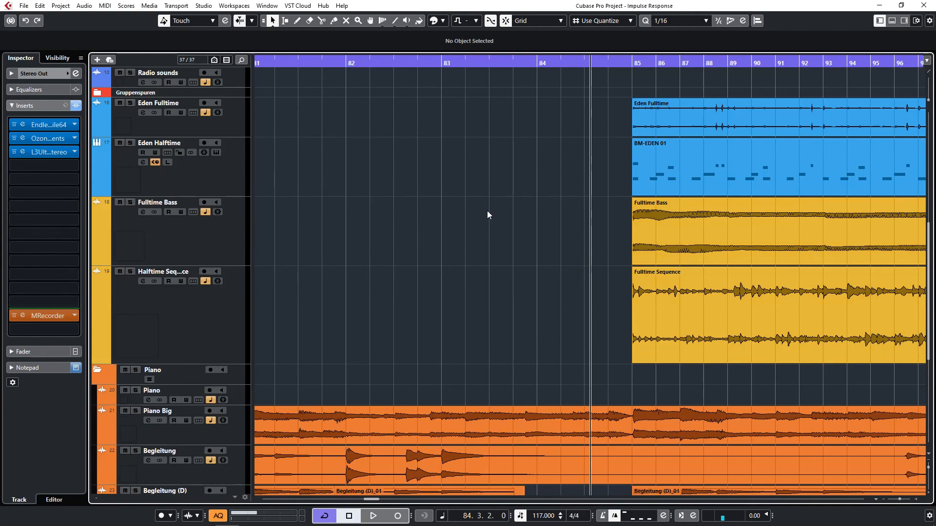
pyautogui.press('space')
pyautogui.press('g')
pyautogui.press('g')
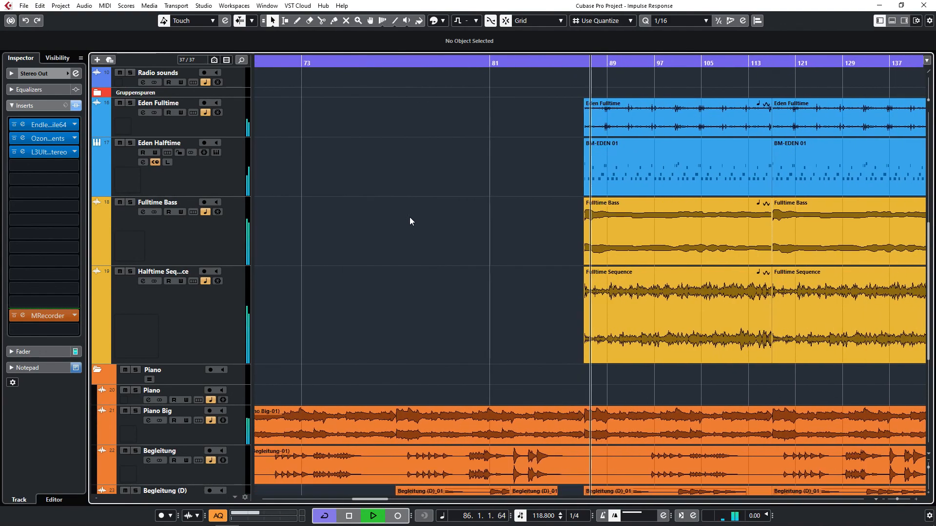
pyautogui.press('g')
pyautogui.press('g')
pyautogui.press('g')
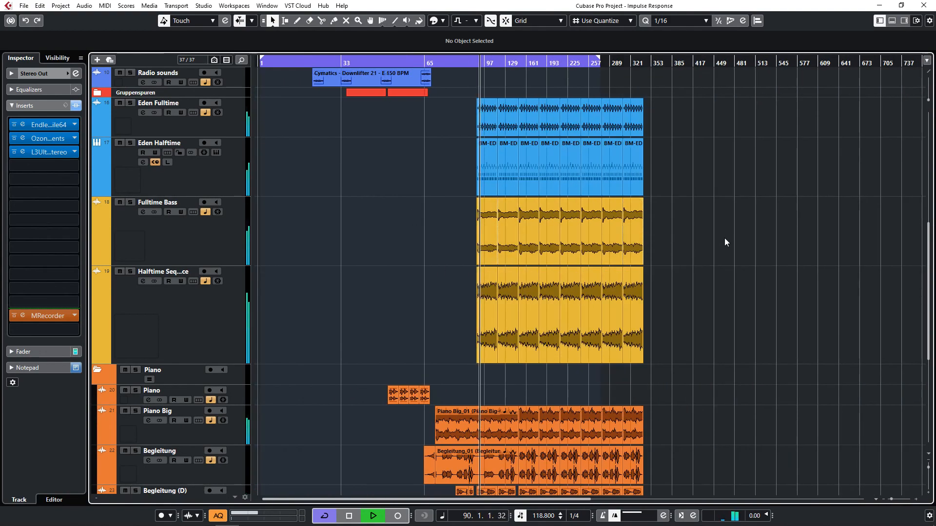
# Review the tracks from Eden Percs down to the Church Hall effect channel while the full mix plays, and stop playback
pyautogui.scroll(-5, 723, 239)
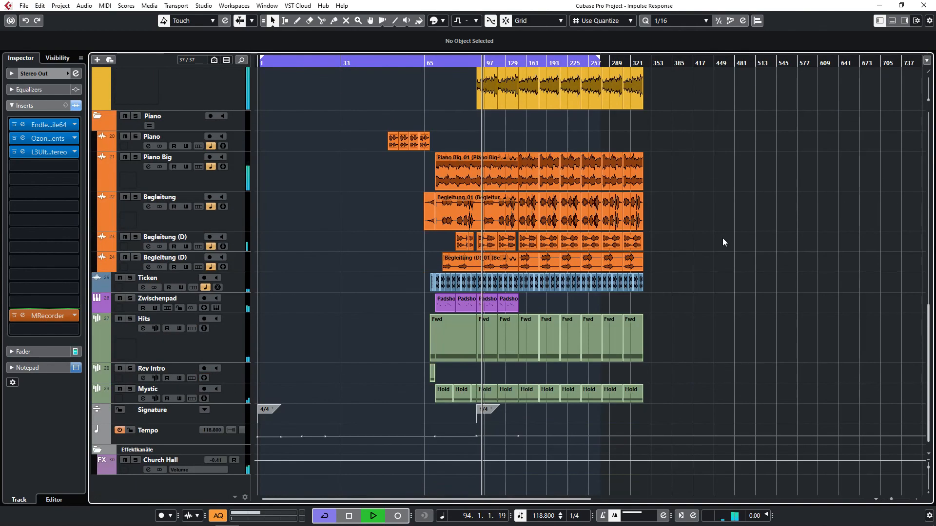
pyautogui.scroll(2, 723, 238)
pyautogui.scroll(7, 722, 238)
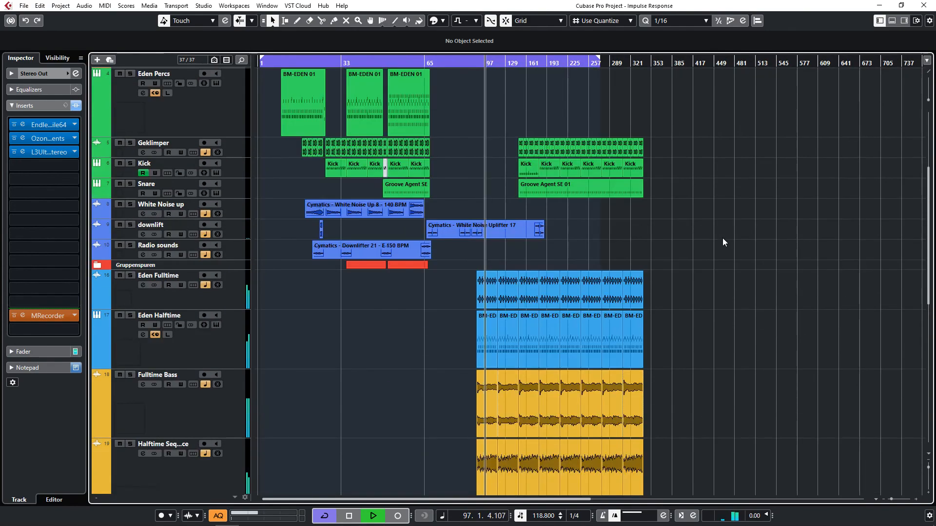
pyautogui.scroll(-2, 722, 238)
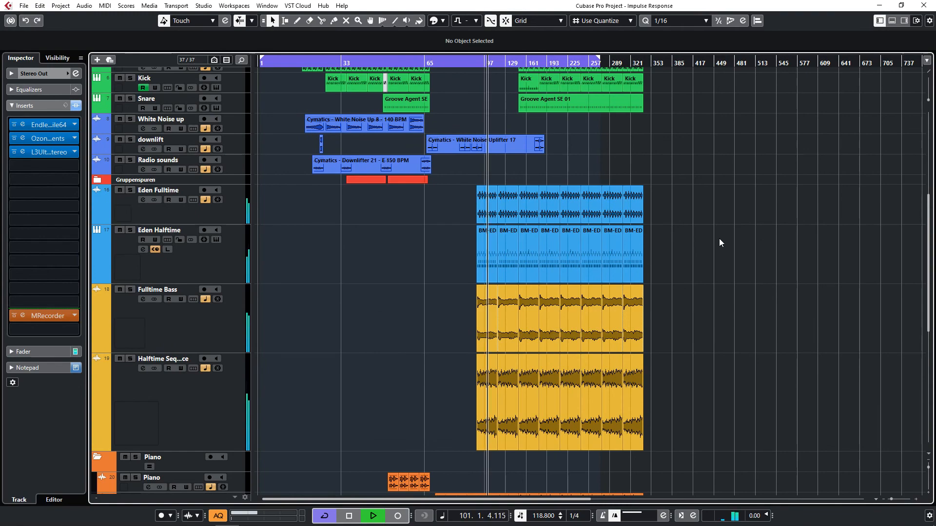
pyautogui.scroll(-2, 718, 239)
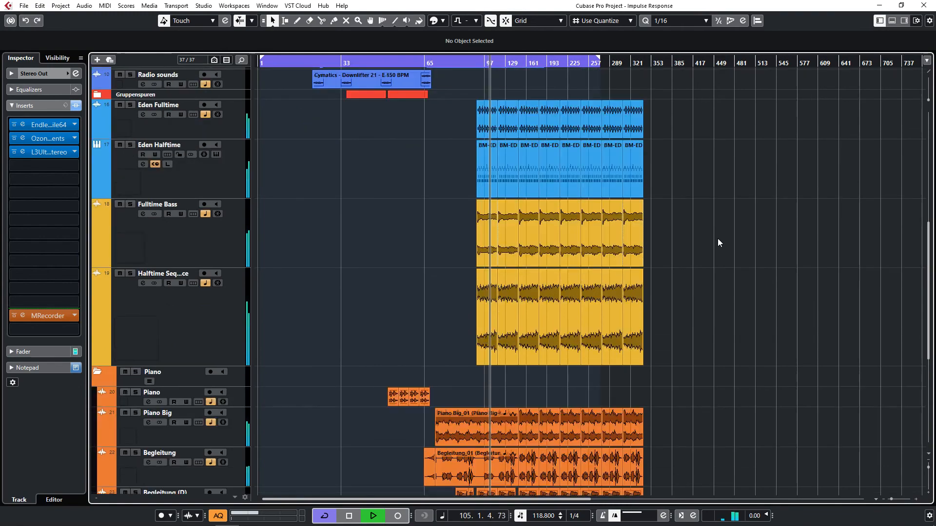
pyautogui.scroll(-2, 717, 242)
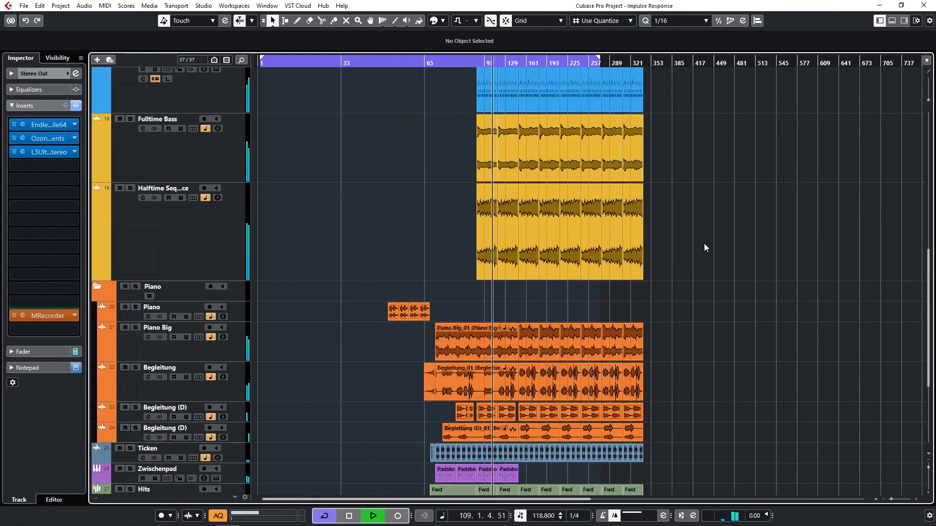
pyautogui.scroll(3, 465, 229)
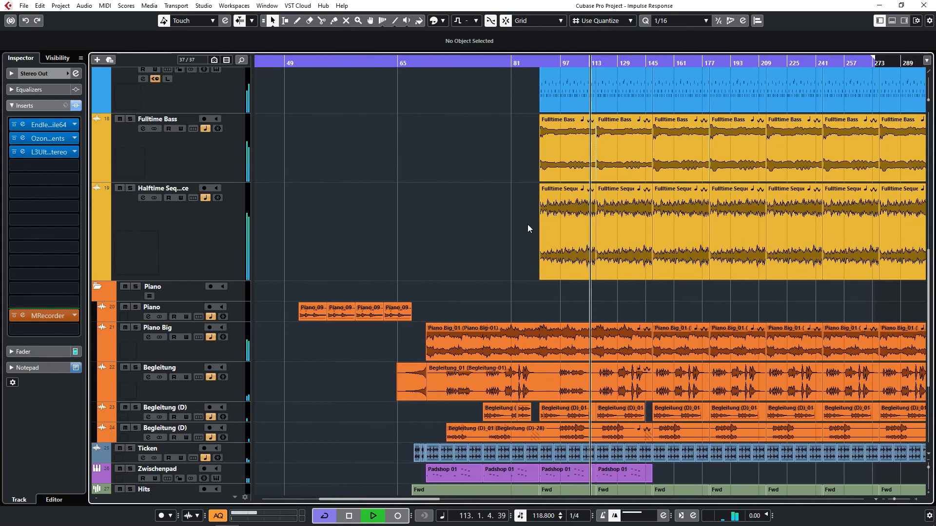
pyautogui.press('space')
# Inspect Ozone 9 Elements and L3 UltraMaximizer on Stereo Out during playback with their windows side by side, stop and close Ozone
pyautogui.scroll(10, 565, 224)
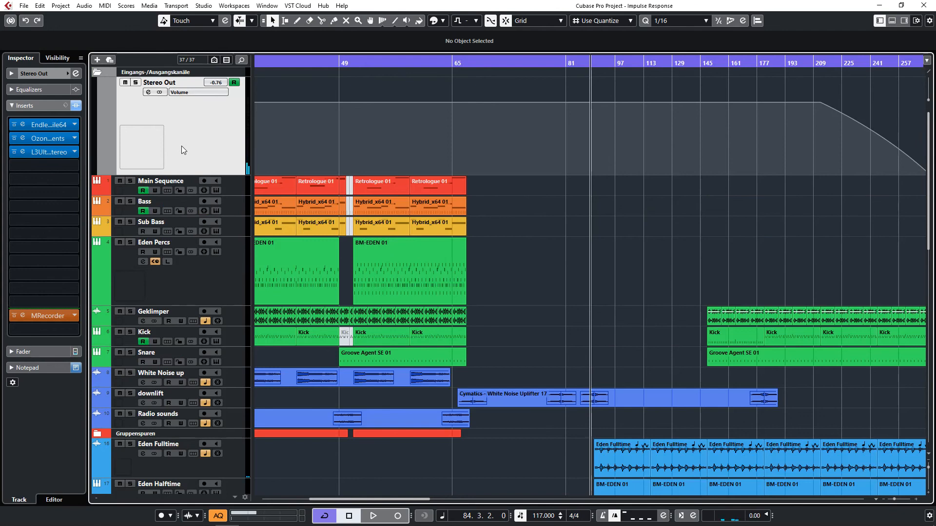
pyautogui.click(61, 139)
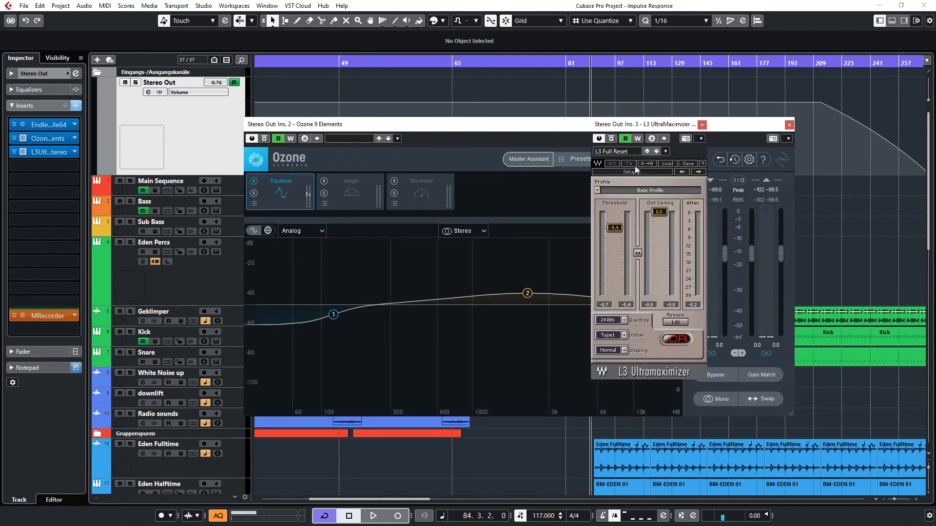
pyautogui.moveTo(650, 152); pyautogui.dragTo(505, 86)
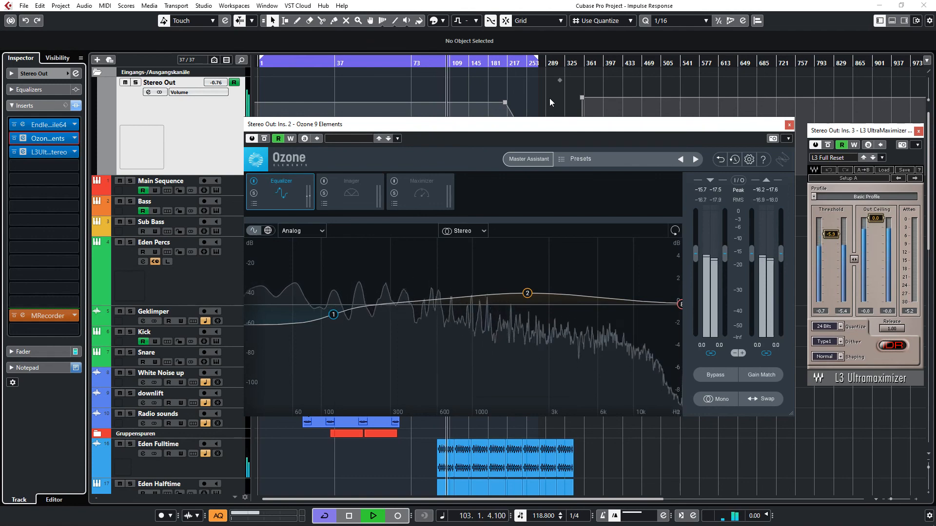
pyautogui.press('space')
pyautogui.click(789, 125)
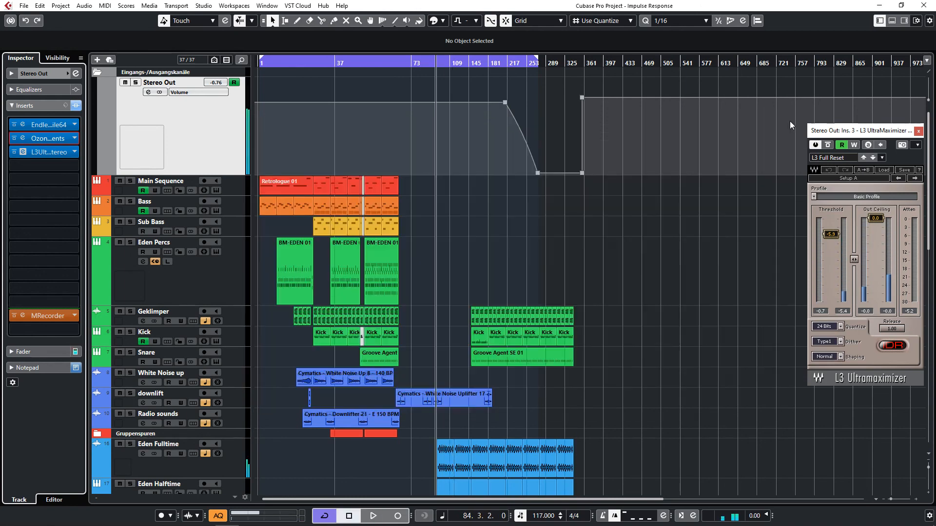
pyautogui.scroll(-2, 310, 194)
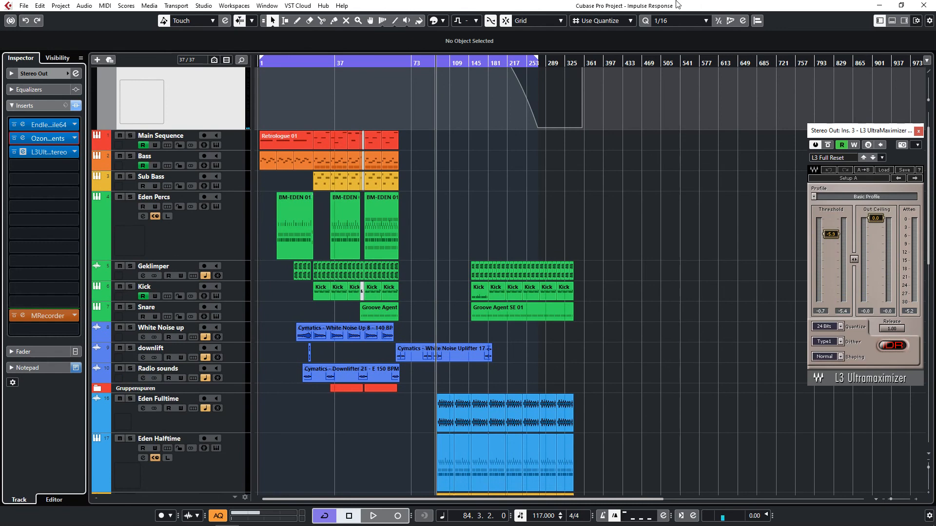
pyautogui.scroll(2, 571, 94)
pyautogui.scroll(-4, 571, 170)
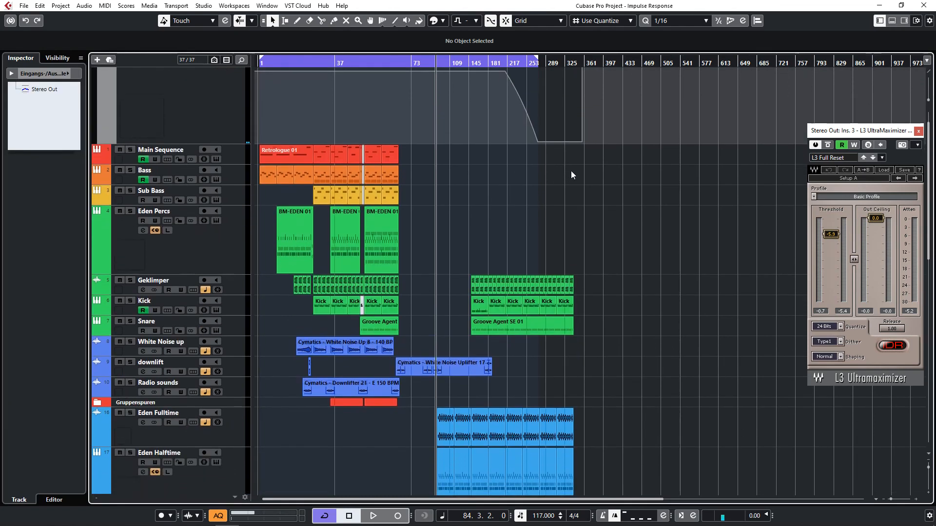
pyautogui.scroll(3, 585, 195)
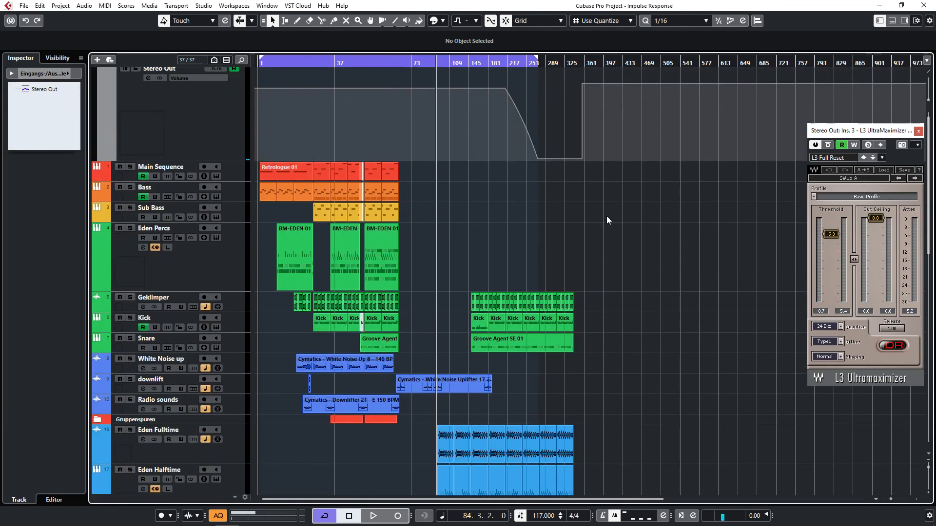